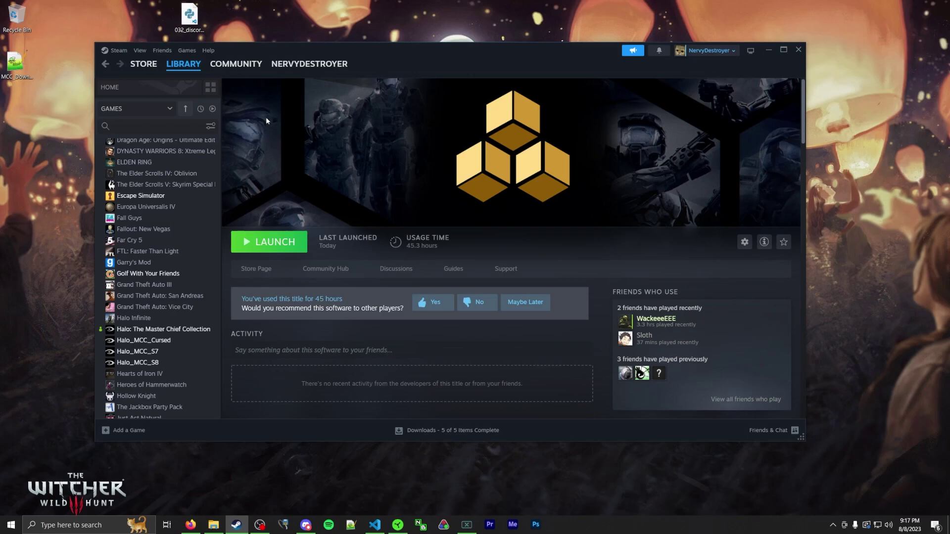
Step: Filter the library list to show only tools, with games excluded
click(180, 330)
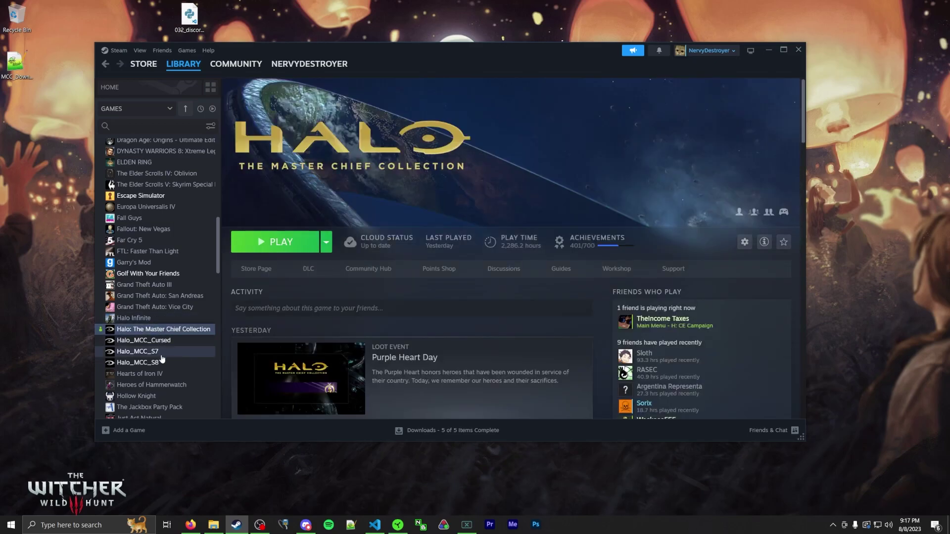
click(123, 114)
click(105, 134)
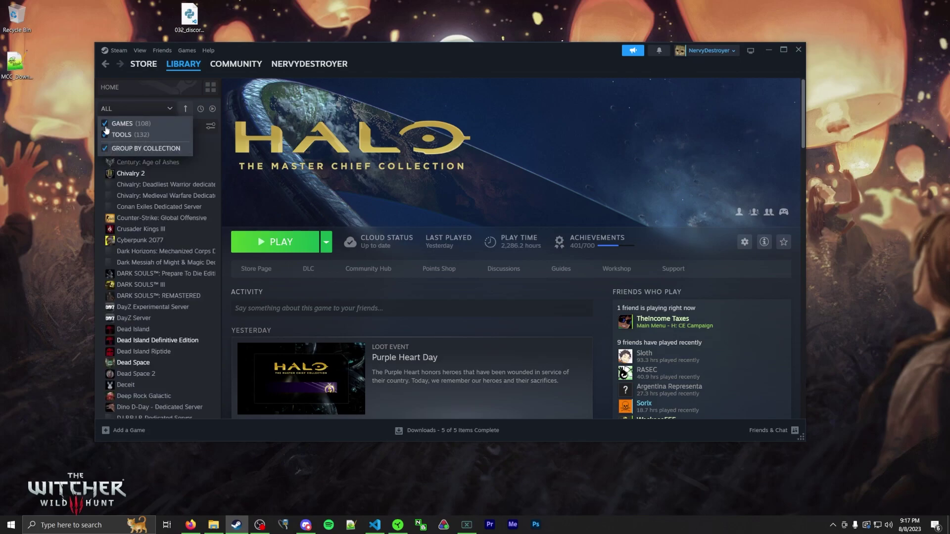
click(105, 125)
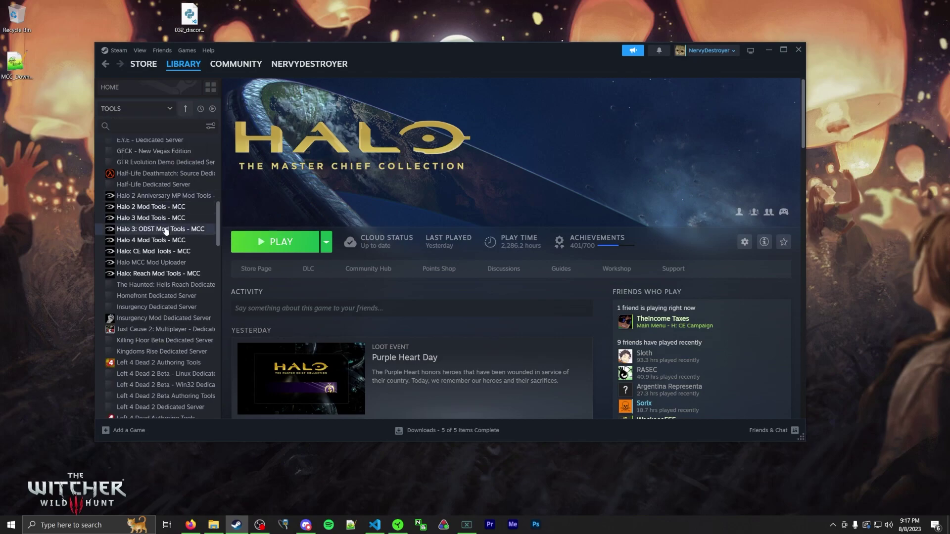
Step: Find Halo: CE Mod Tools - MCC in the tools list and open its library page
scroll(147, 279, up, 5)
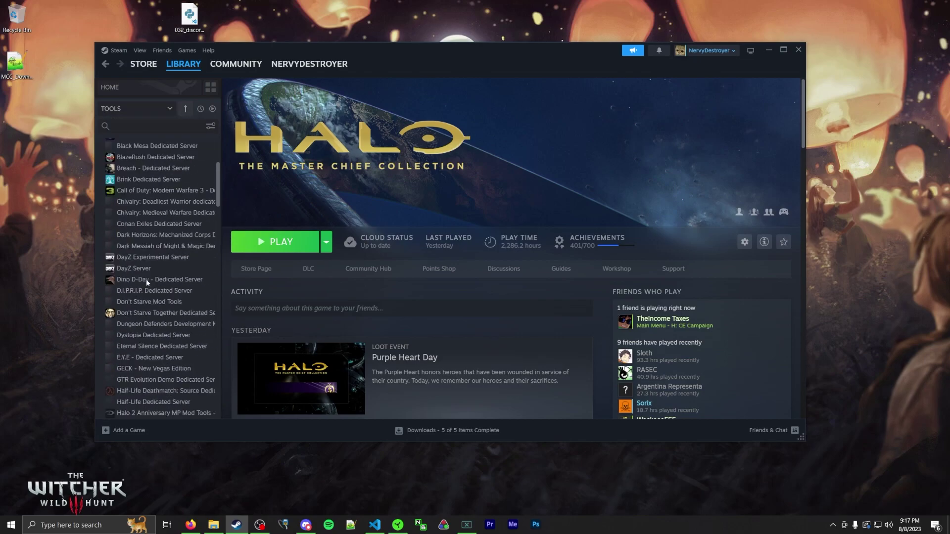
scroll(146, 281, down, 10)
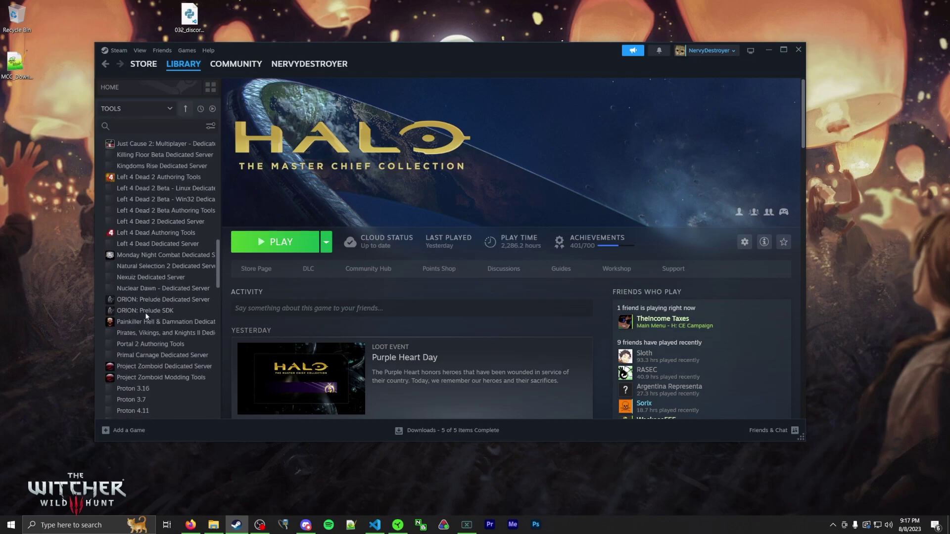
scroll(146, 315, up, 5)
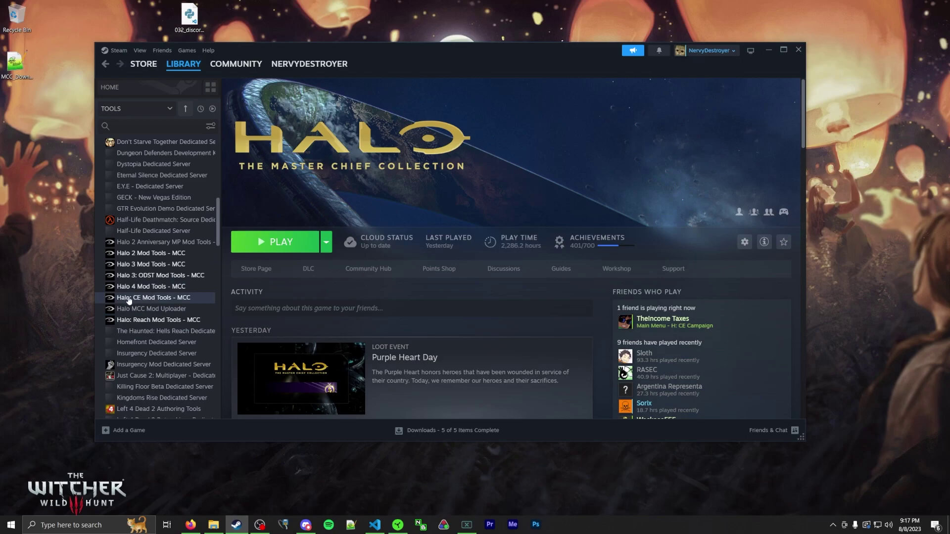
click(134, 298)
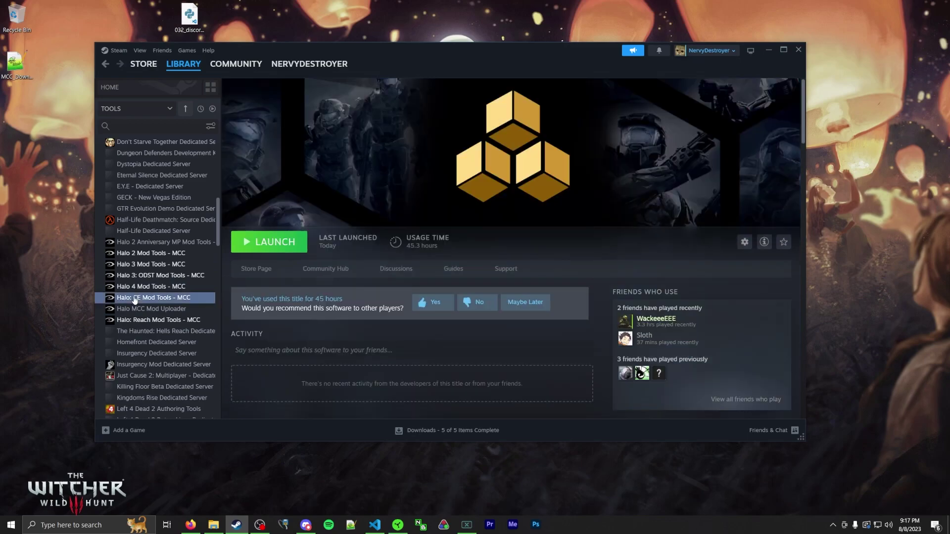
click(161, 308)
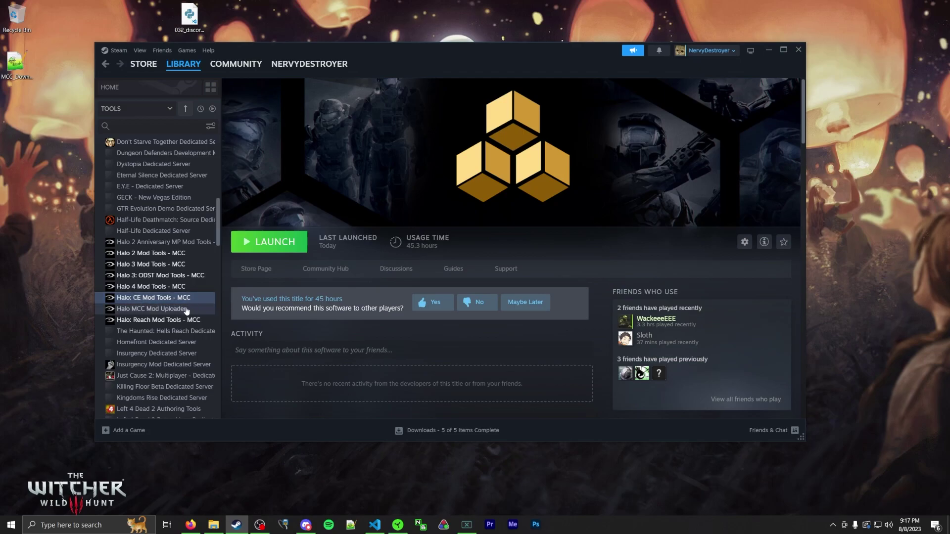
click(162, 298)
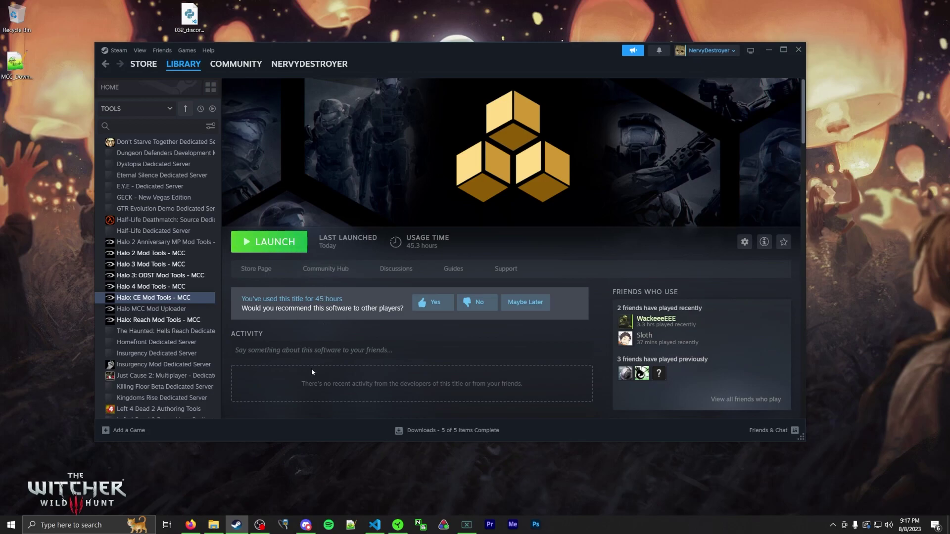
Step: Switch to File Explorer, run HCEEK (Extract).bat from the HCEEK folder in steamapps\common, and dismiss the console once extraction completes
click(213, 525)
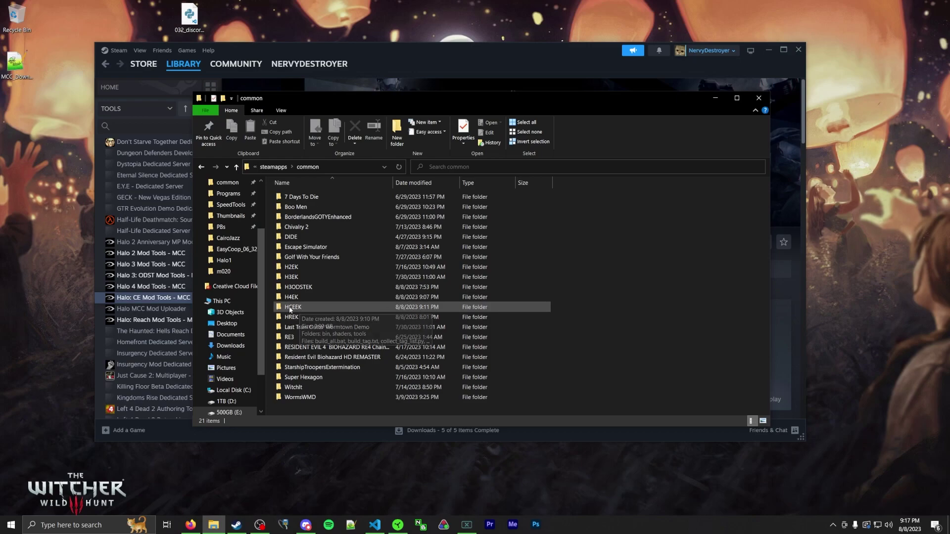
double_click(291, 308)
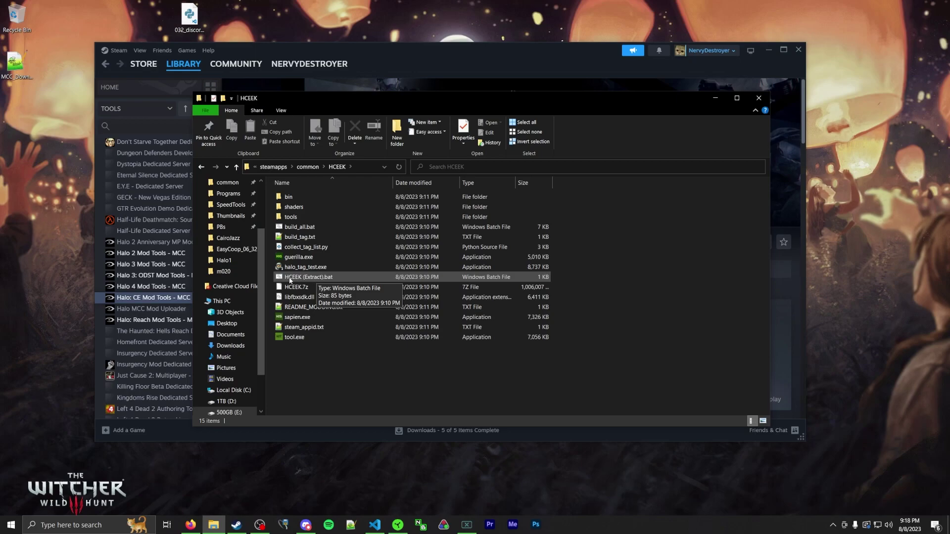
double_click(330, 278)
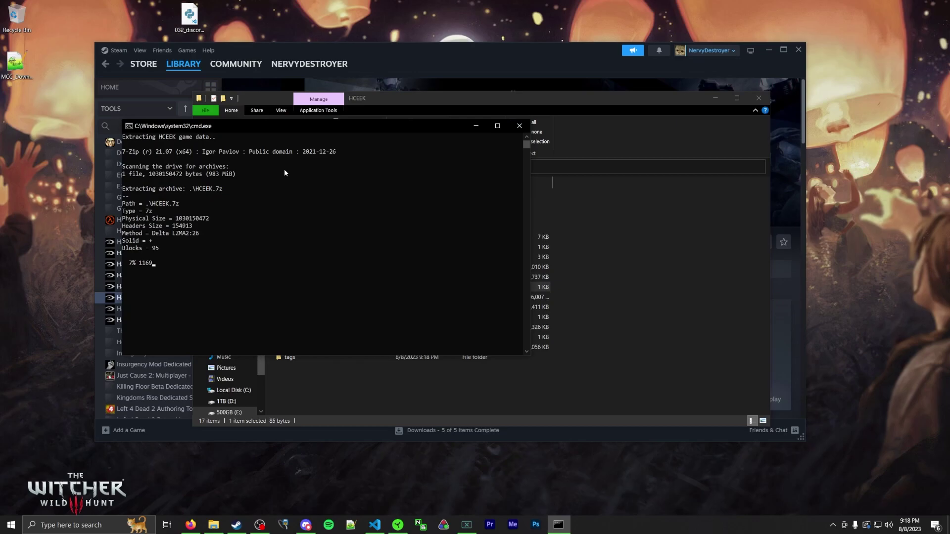
drag(265, 126, 210, 69)
click(588, 290)
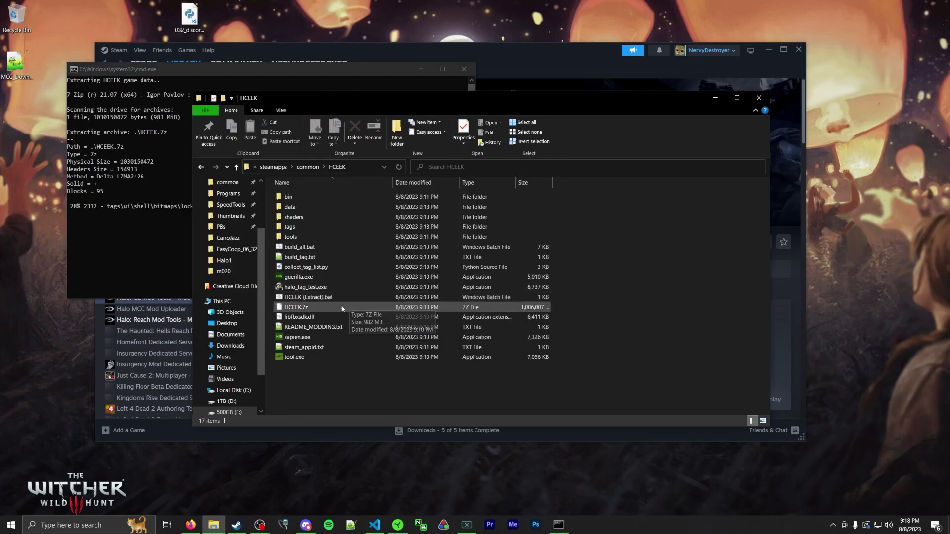
click(324, 308)
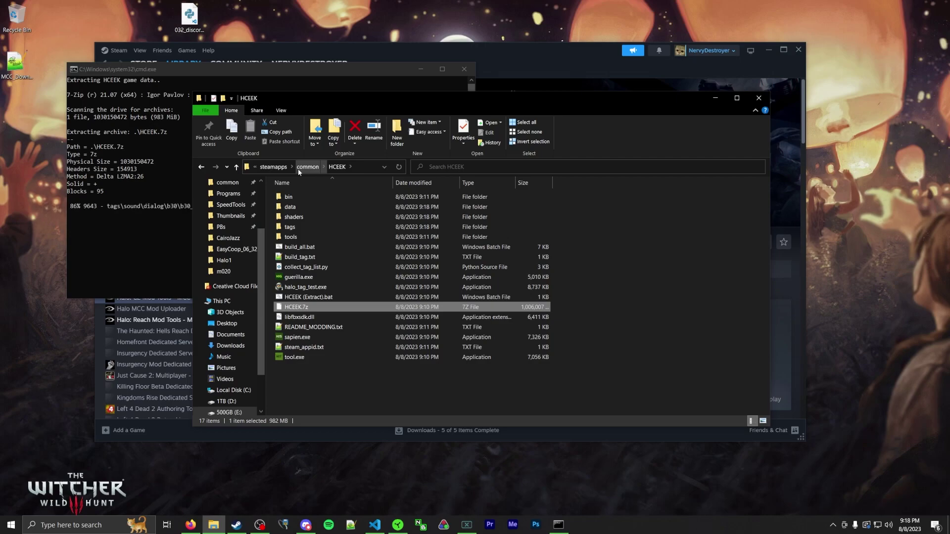
click(324, 299)
click(134, 129)
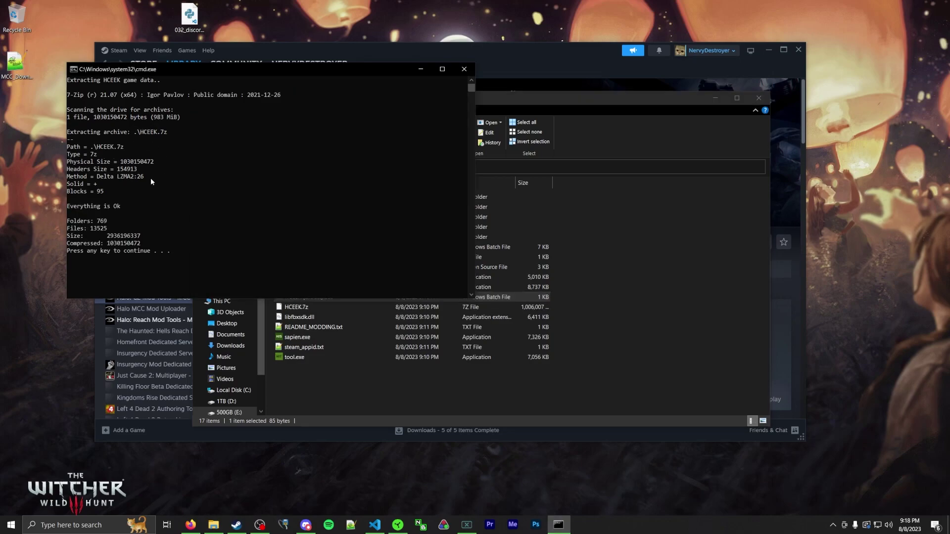
key(Return)
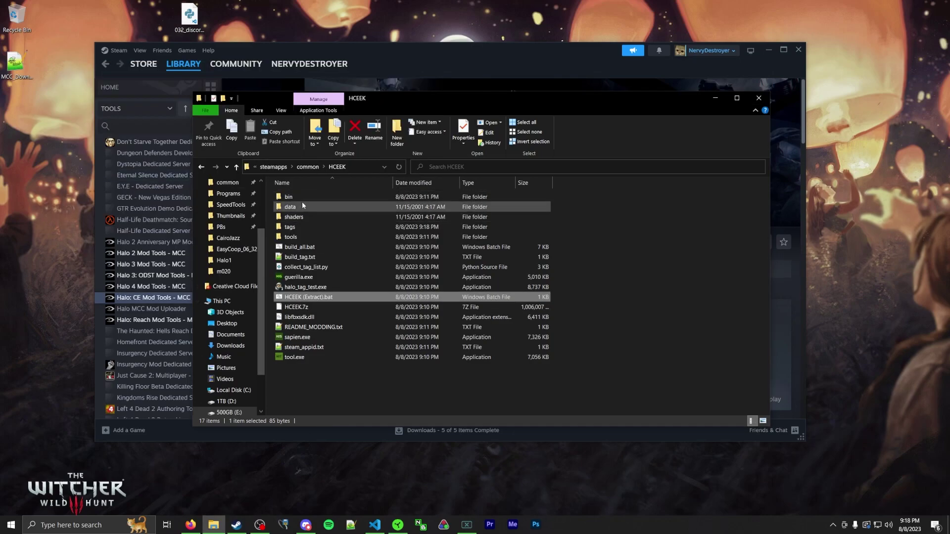
Step: Examine the data and tags folders and the halo_tag_test.exe and sapien.exe applications in the HCEEK folder
click(302, 202)
click(298, 228)
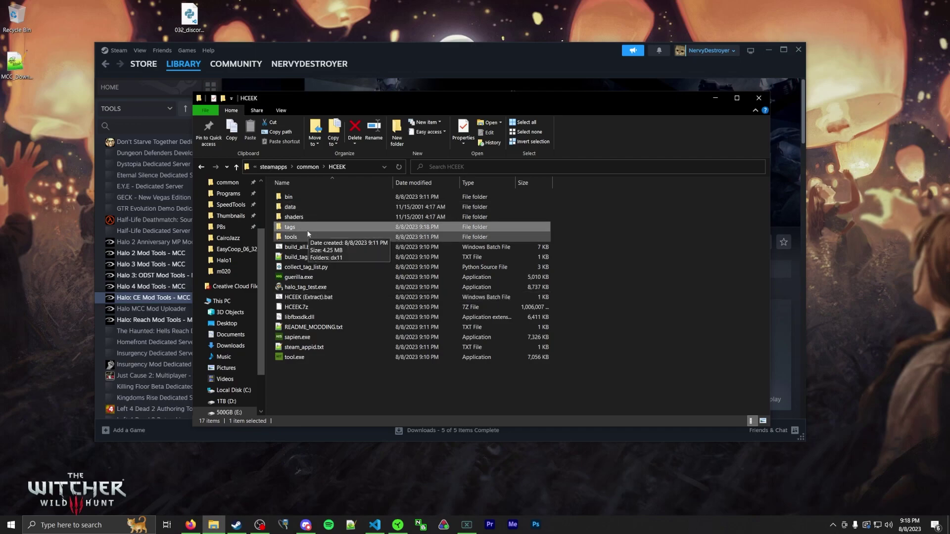
click(294, 208)
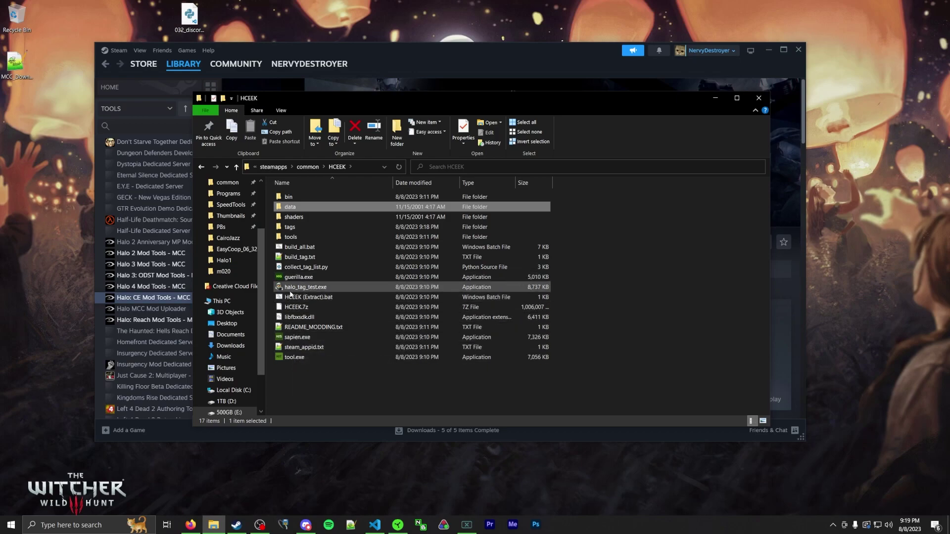
click(316, 287)
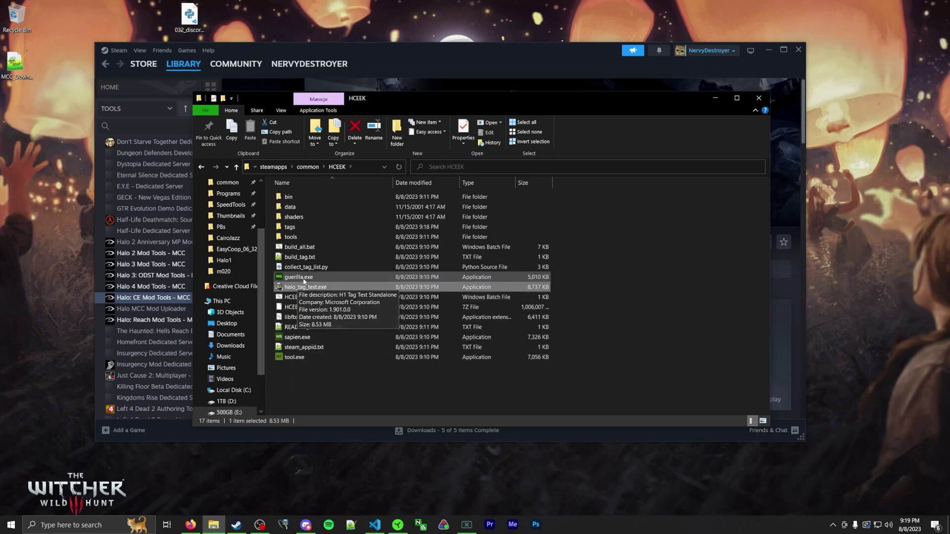
click(298, 340)
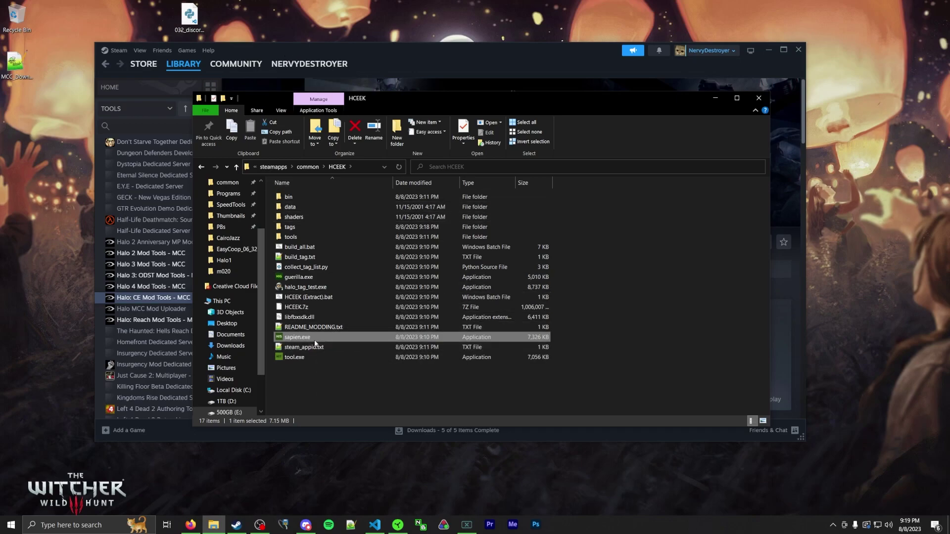
Step: Switch back to Steam and launch Halo: CE Mod Tools - MCC with the Launch Sapien option
click(366, 49)
click(254, 246)
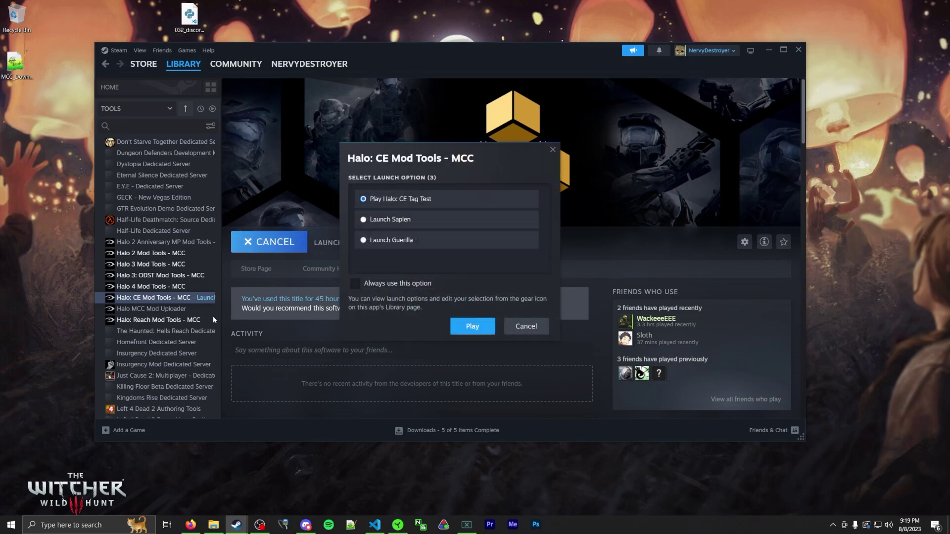
click(391, 219)
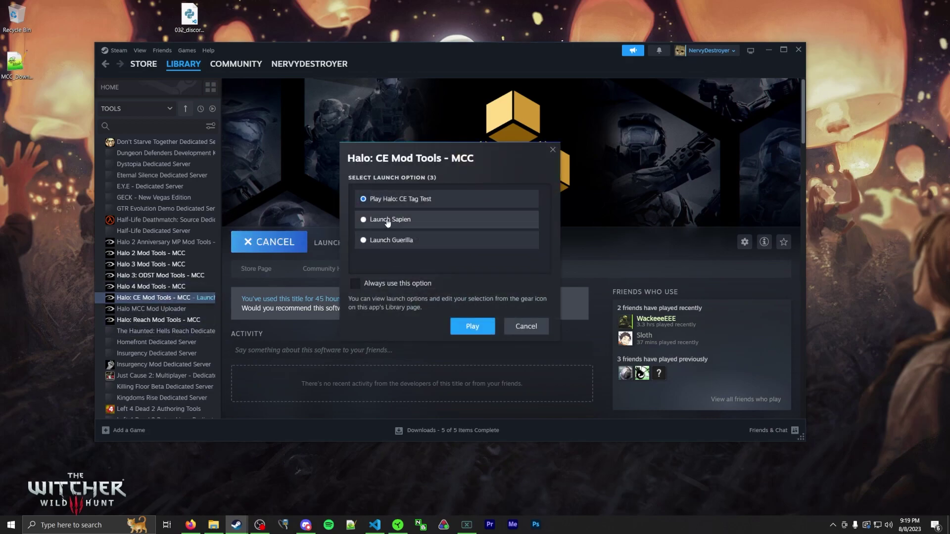
click(468, 329)
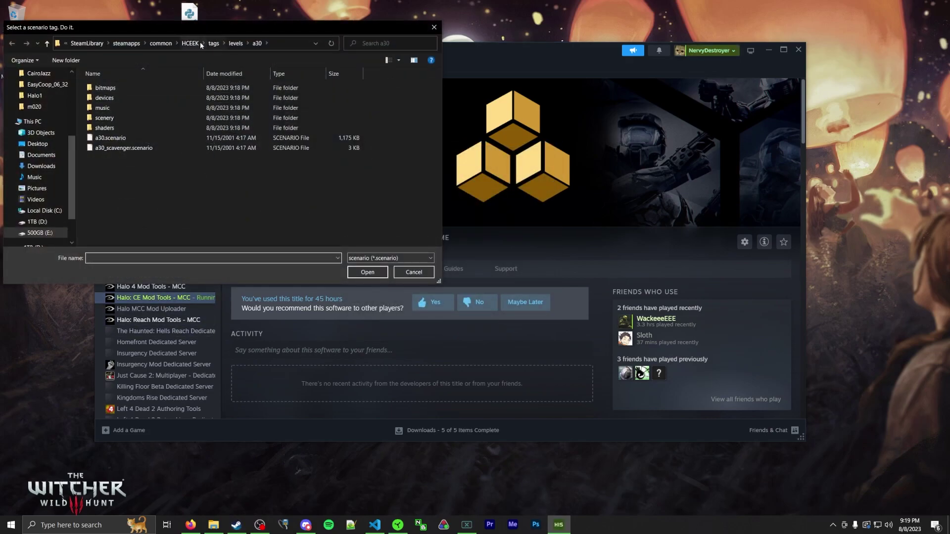
Step: Load a30.scenario from the HCEEK tags\levels\a30 folder into Sapien
click(200, 43)
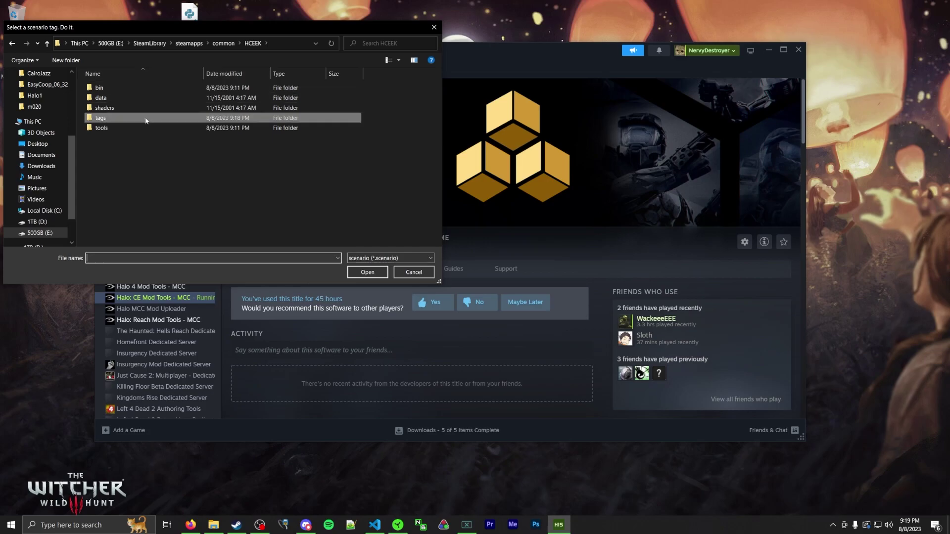
double_click(107, 123)
scroll(123, 148, down, 1)
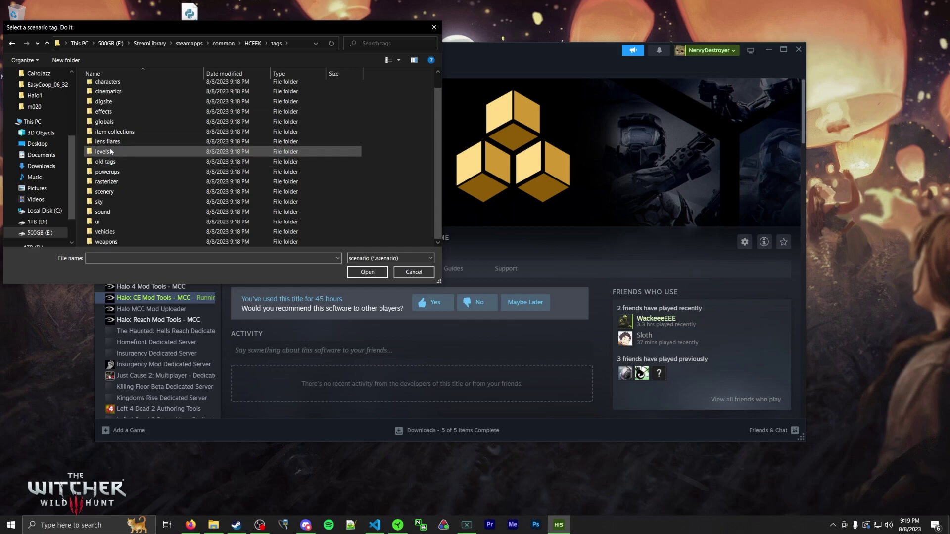
double_click(114, 152)
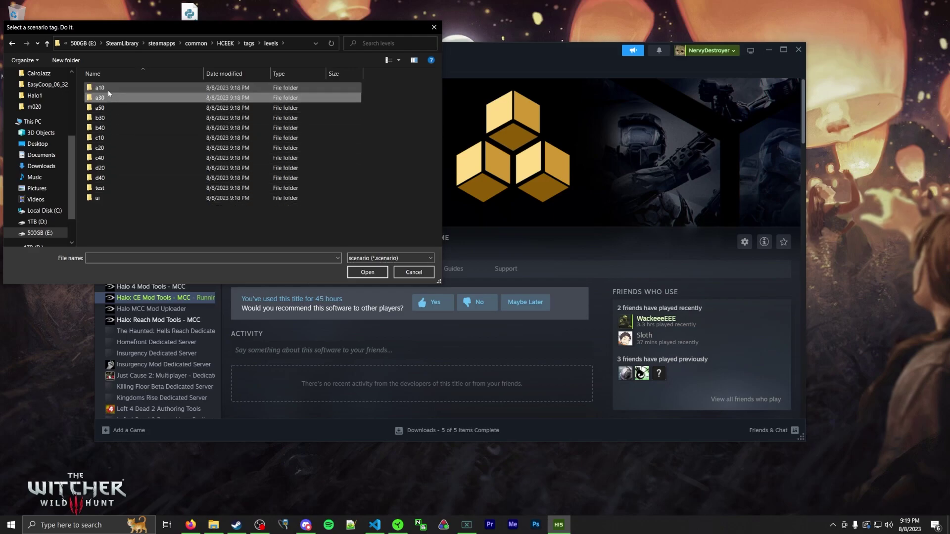
click(124, 117)
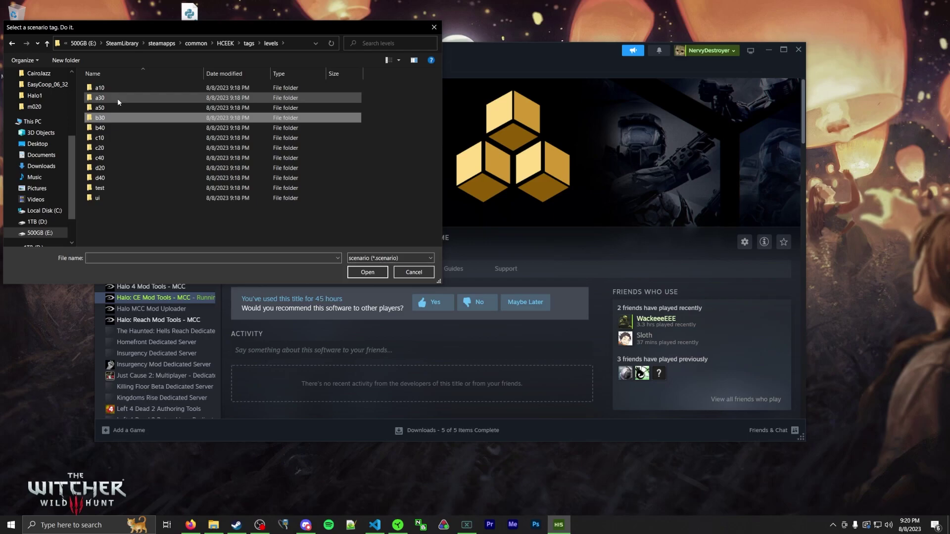
double_click(99, 97)
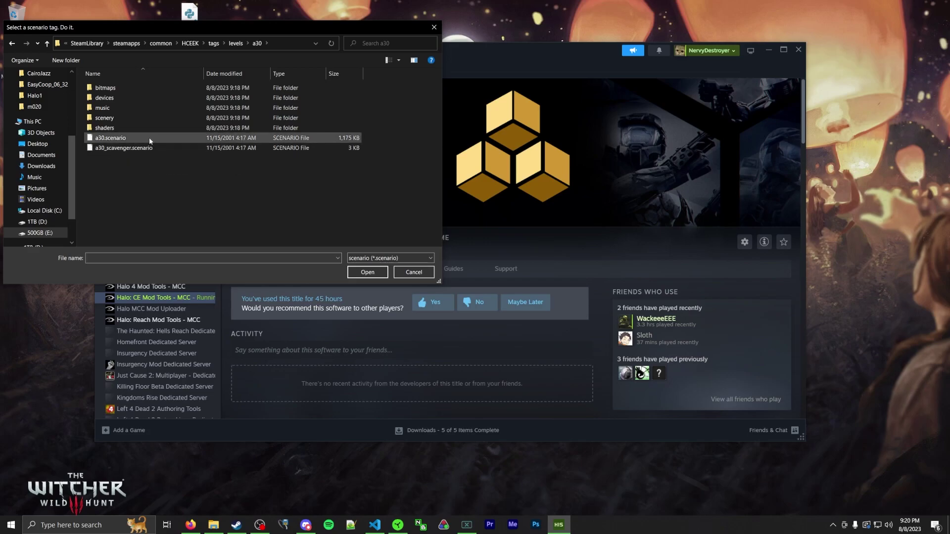
click(125, 141)
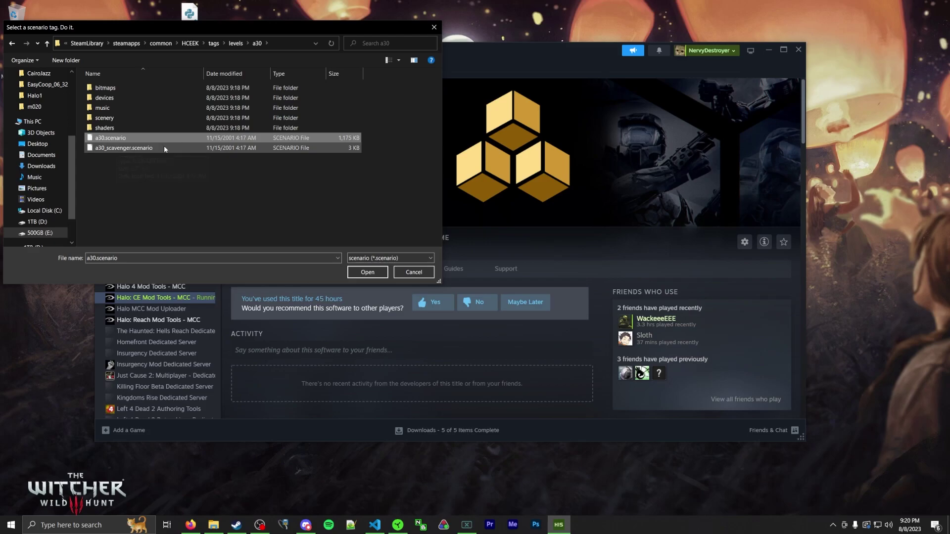
double_click(120, 142)
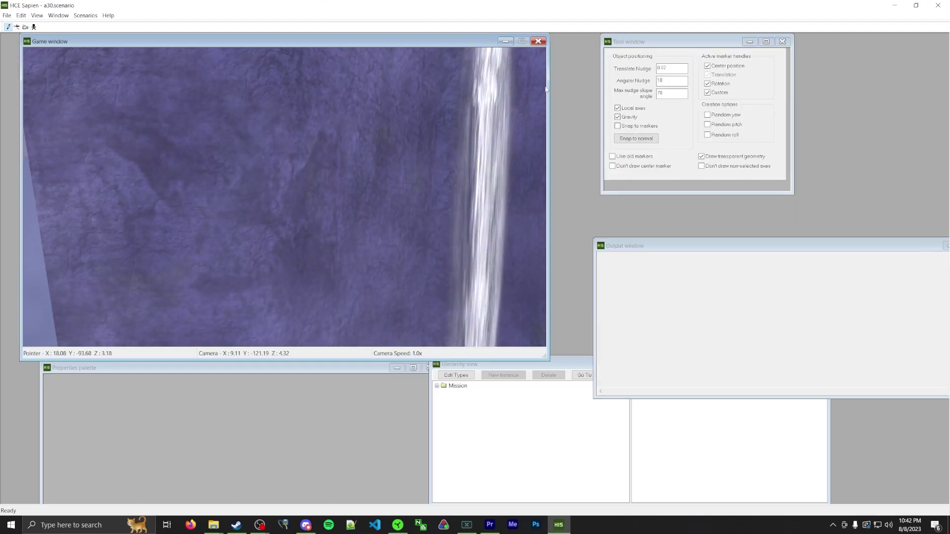
Step: Close the Game window and display it again
click(541, 43)
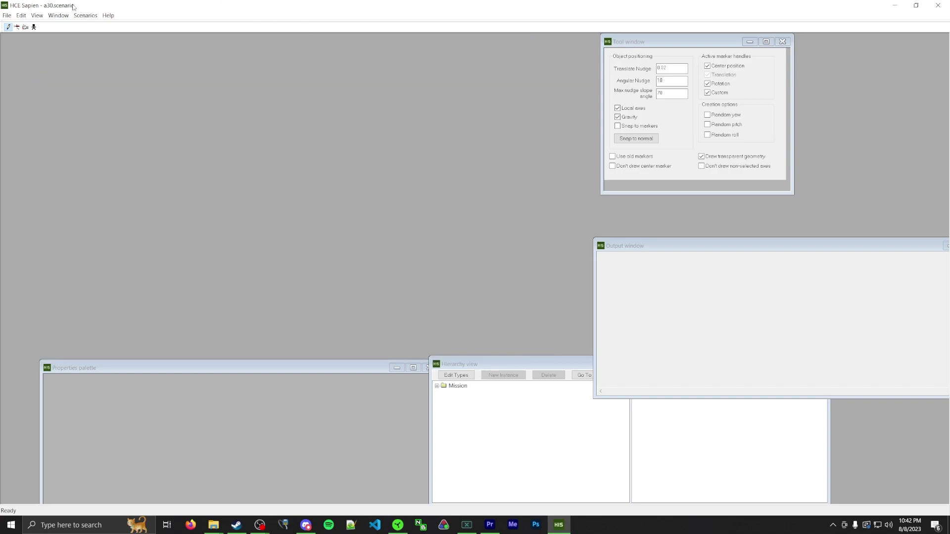
click(37, 16)
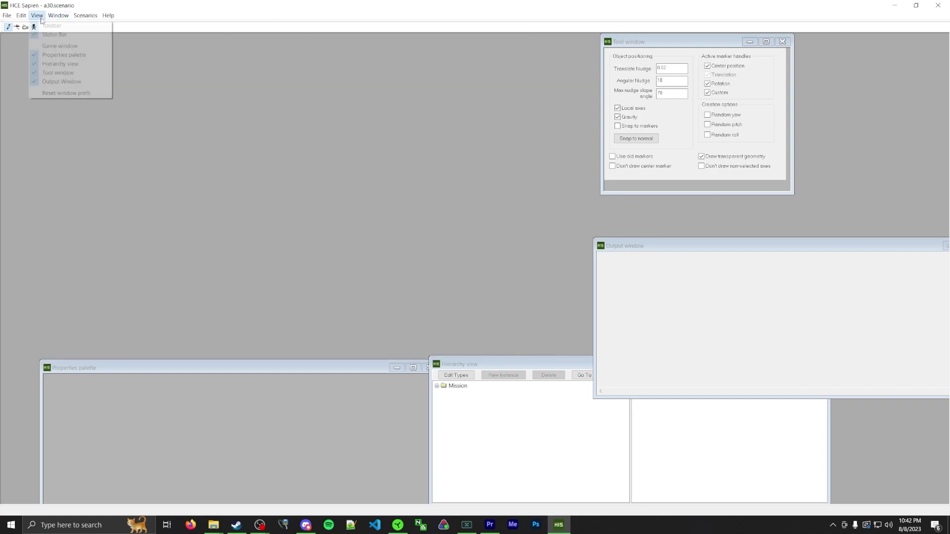
click(53, 47)
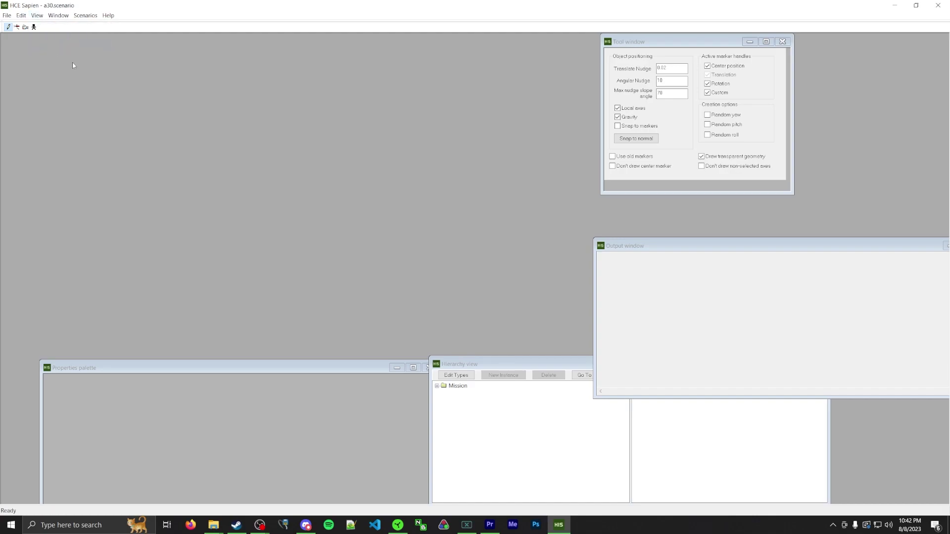
click(37, 15)
click(53, 46)
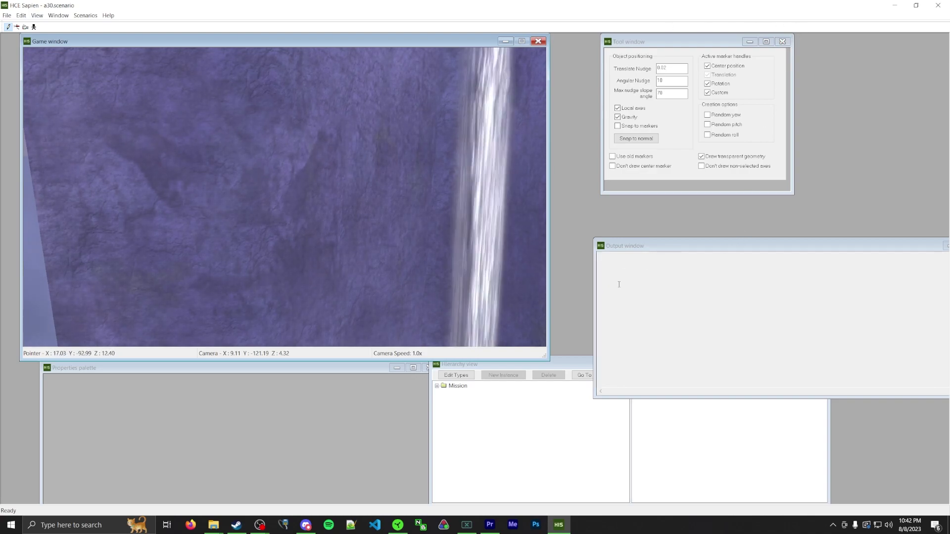
Step: Move the Output window into full view and close it
click(722, 247)
drag(722, 247, 600, 222)
click(866, 221)
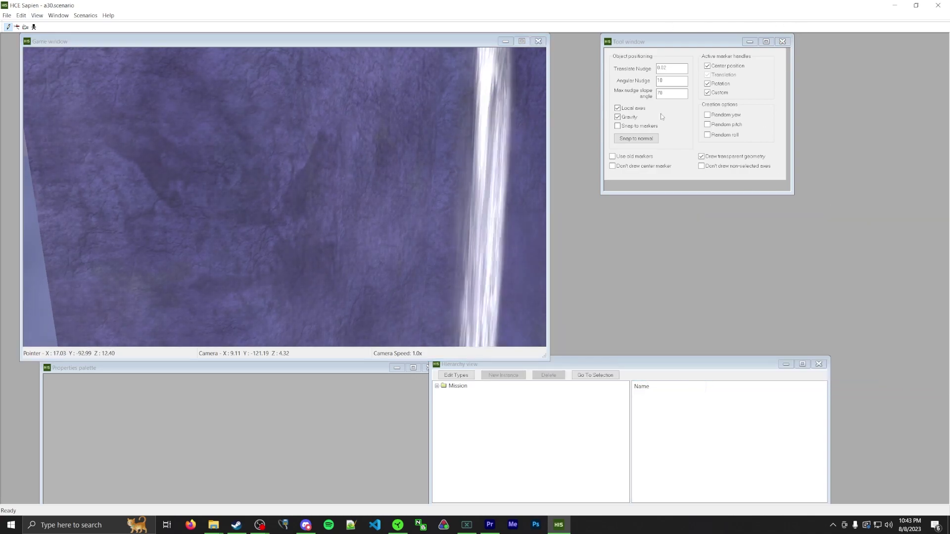
Step: Display the Output window again and move it farther away from the Game window
click(37, 15)
click(75, 82)
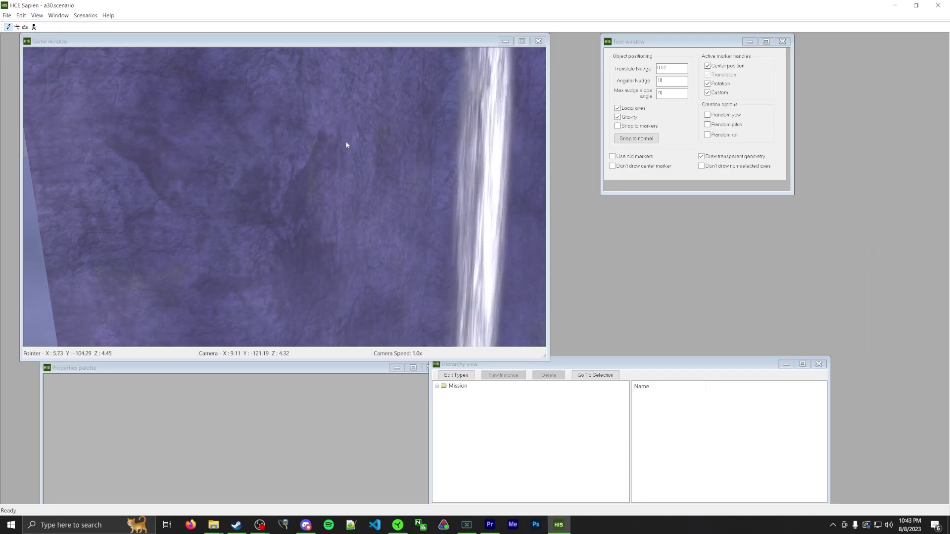
click(64, 93)
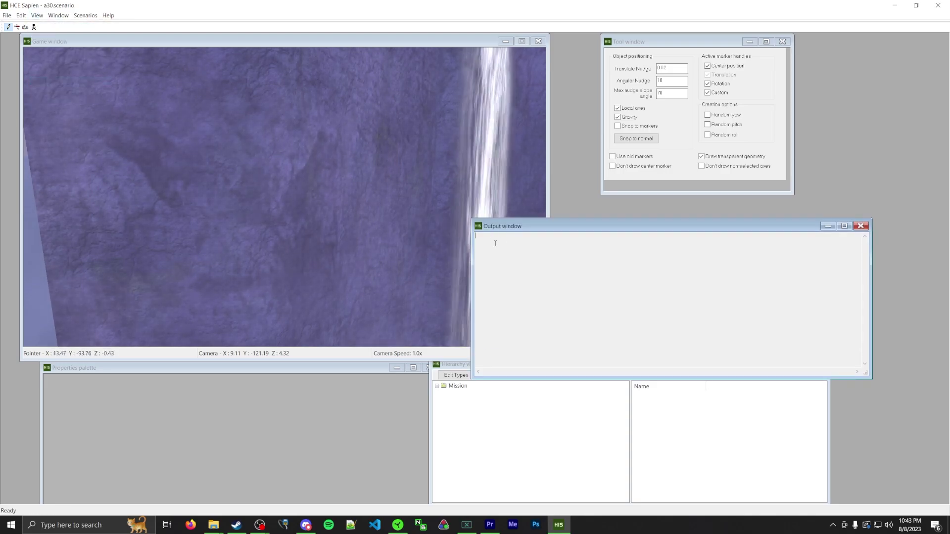
drag(523, 223, 607, 227)
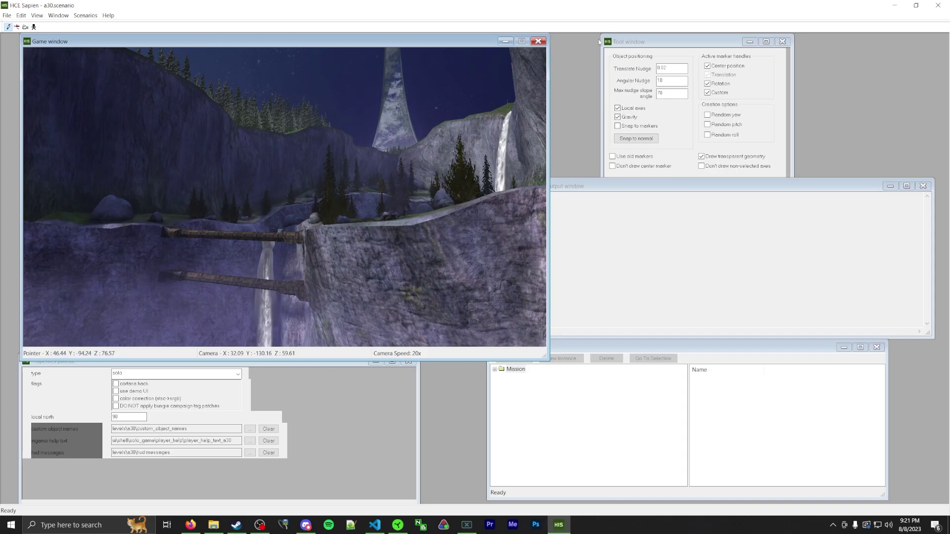
Step: Switch between the Output window and the Tool window, leaving the Tool window in front
click(645, 41)
click(583, 192)
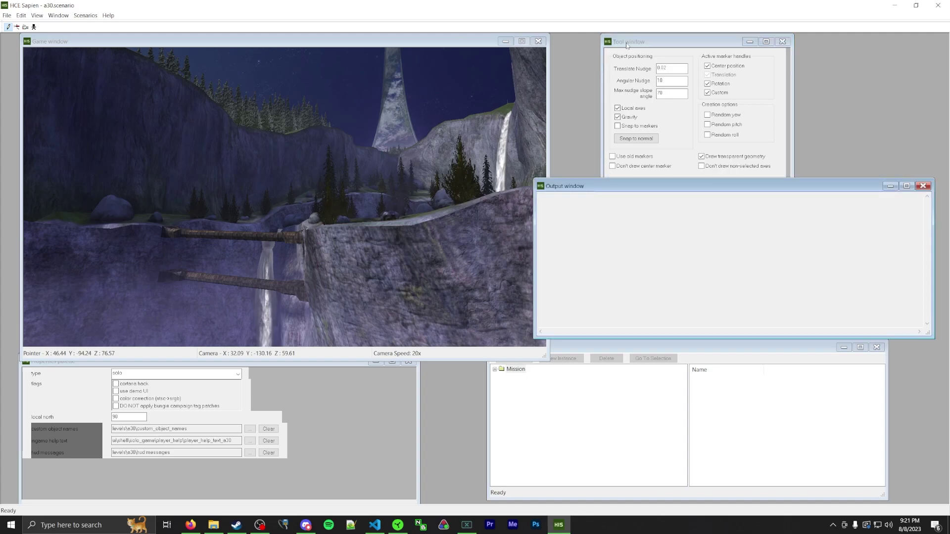
click(626, 46)
click(584, 188)
click(627, 44)
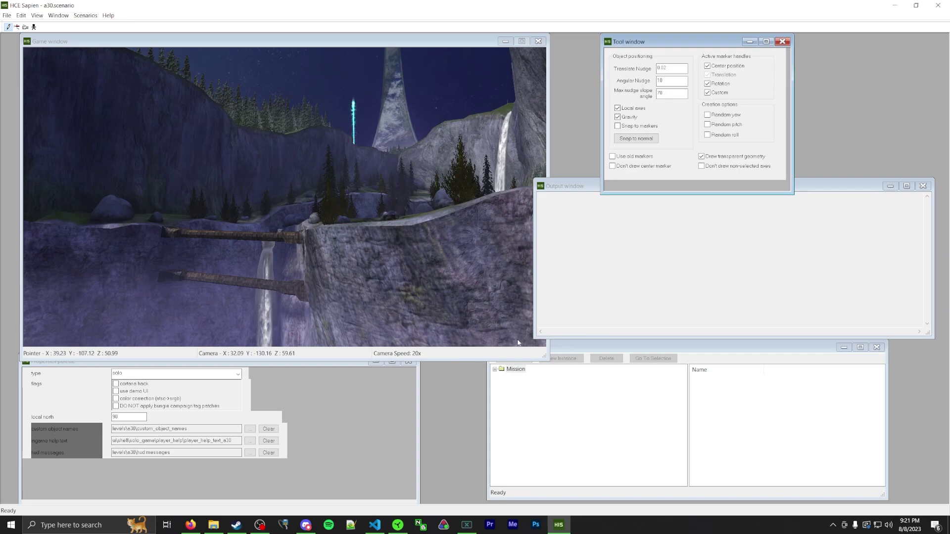
Step: Switch back and forth between the Hierarchy view and the Properties palette to examine both windows
click(573, 348)
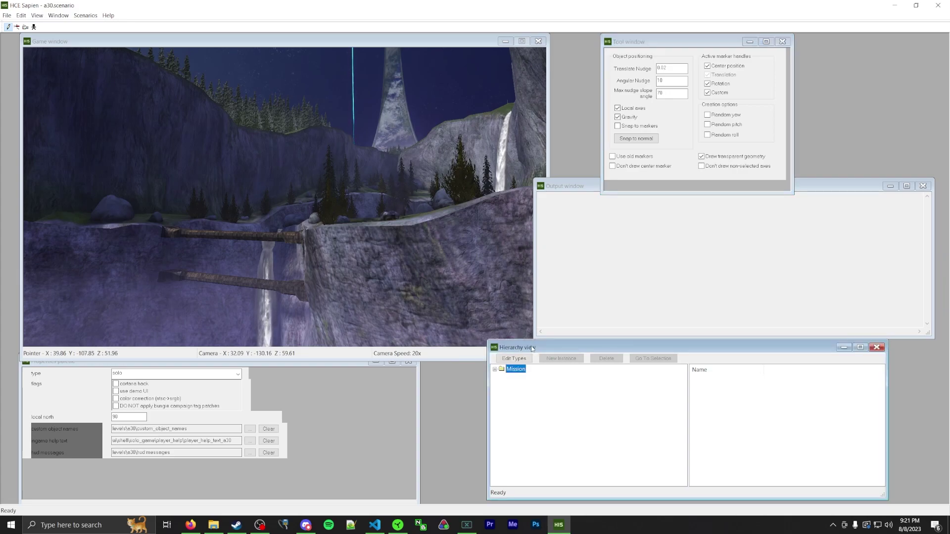
click(372, 384)
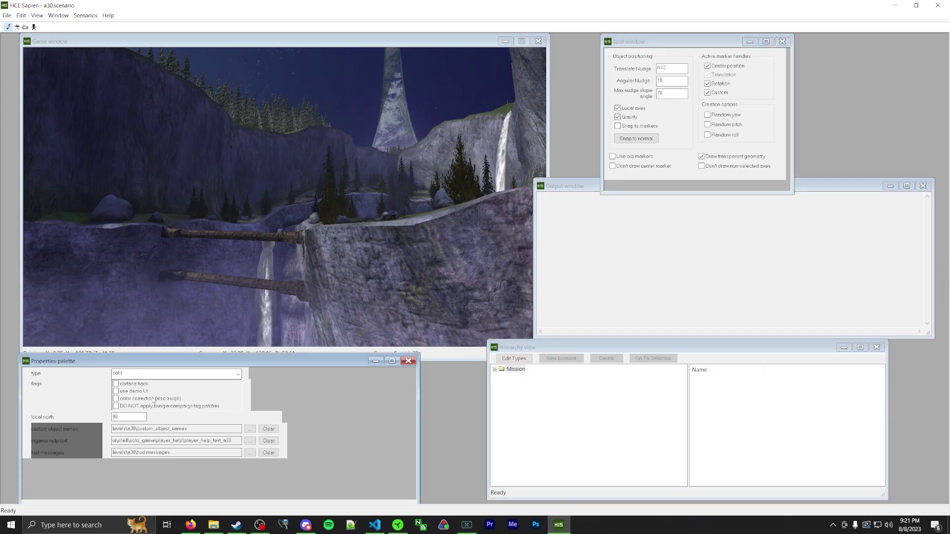
click(522, 394)
click(380, 391)
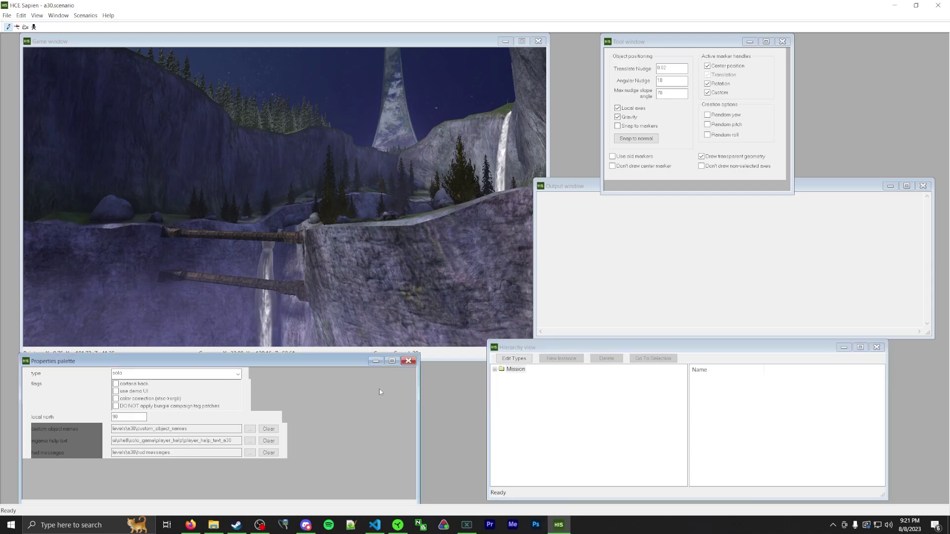
click(518, 399)
click(381, 401)
click(506, 417)
click(390, 413)
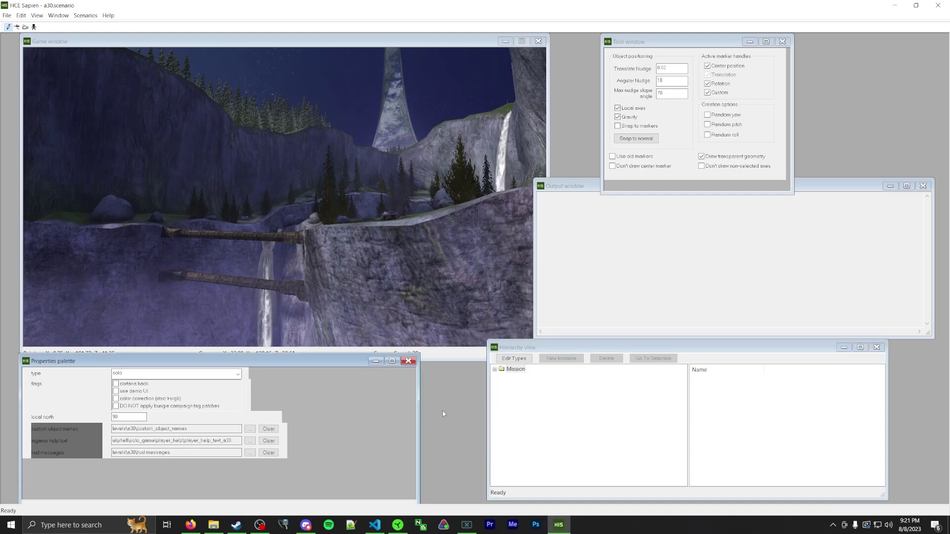
click(515, 411)
click(382, 408)
click(515, 402)
click(371, 402)
click(525, 419)
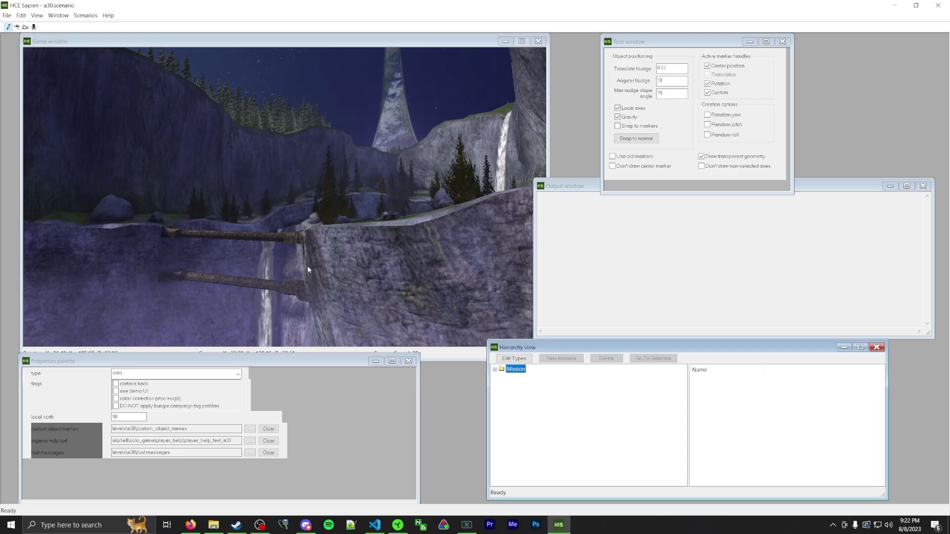
Step: Activate the Game window and rotate its camera to look around the canyon and log bridges
click(162, 173)
middle_drag(261, 151, 153, 129)
middle_drag(109, 162, 261, 155)
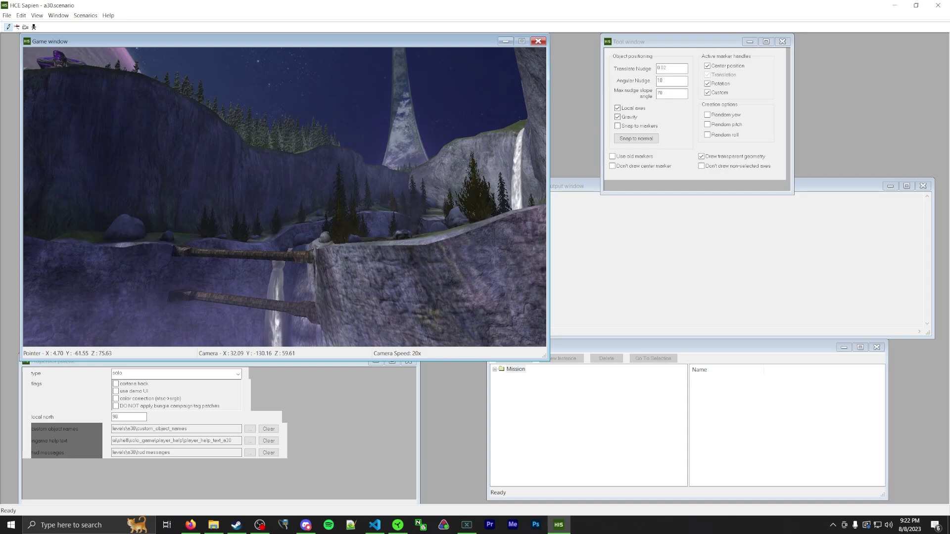
middle_drag(298, 173, 376, 174)
mouse_move(297, 173)
right_down()
mouse_move(302, 195)
mouse_move(297, 176)
right_up()
middle_drag(296, 176, 239, 205)
Step: Fly the Game window camera sideways, up, down, backward and forward around the canyon
key(a)
key(a)
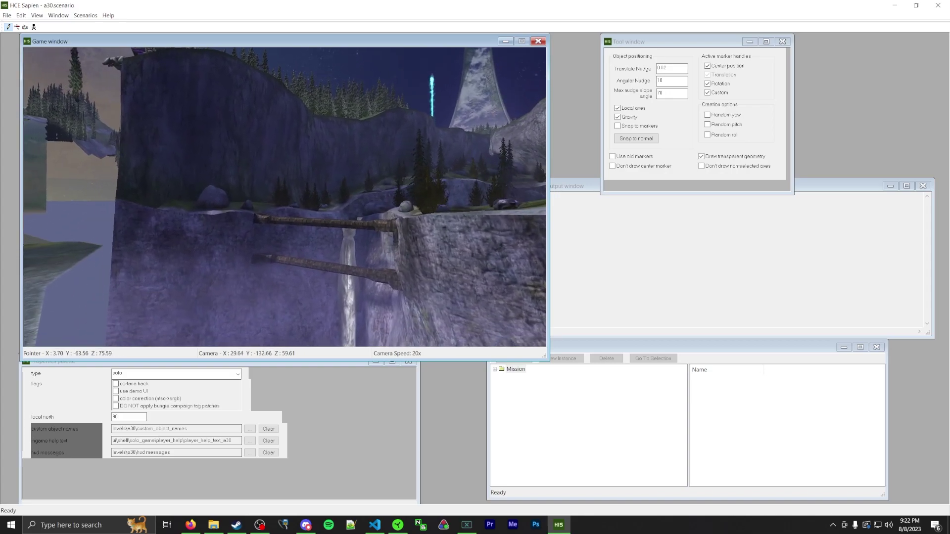
key(d)
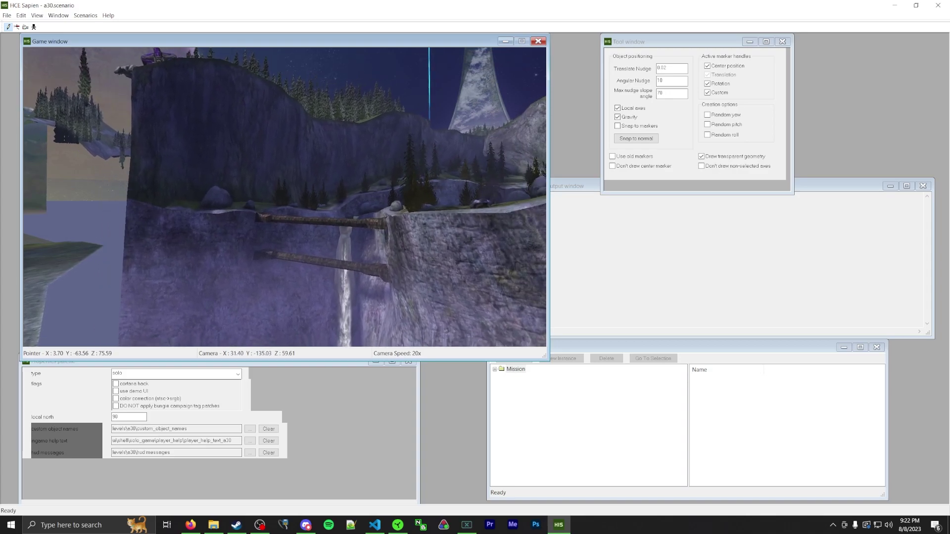
key(r)
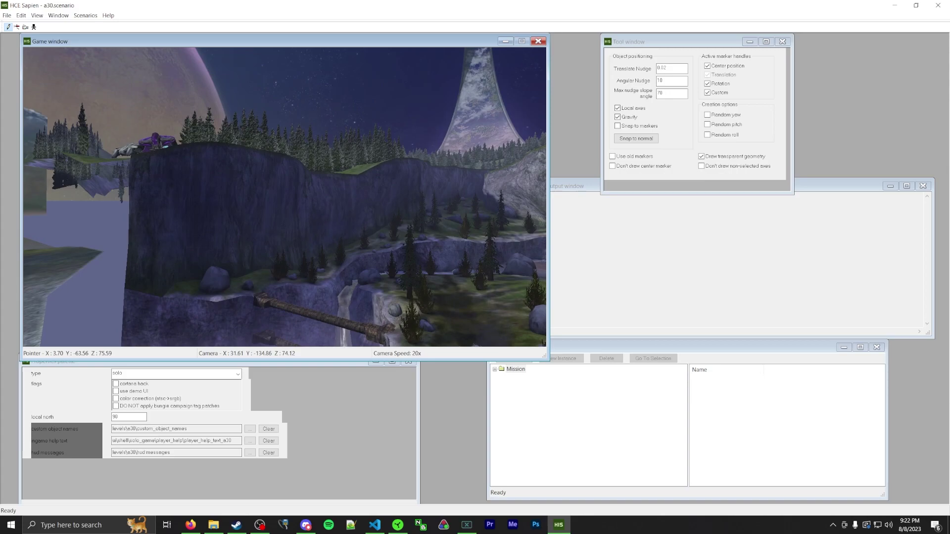
key(f)
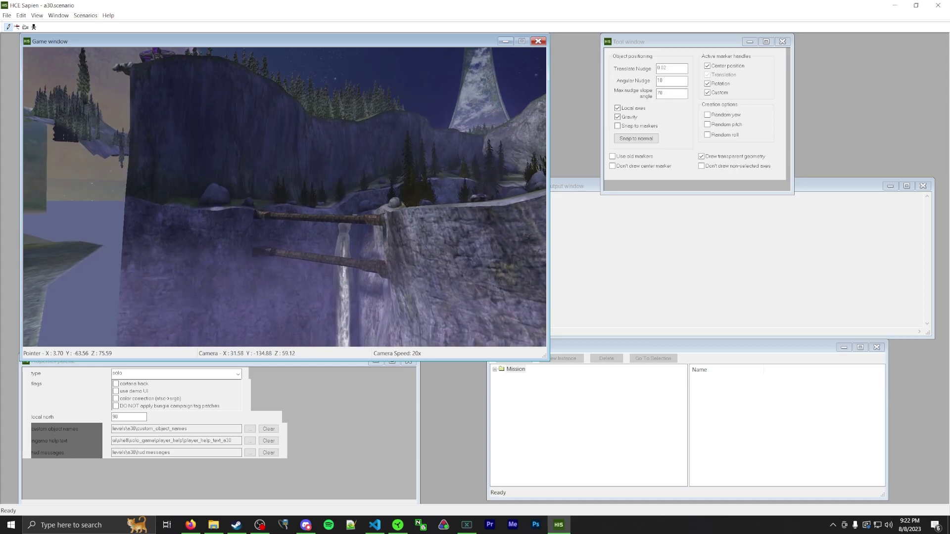
key(s)
key(a)
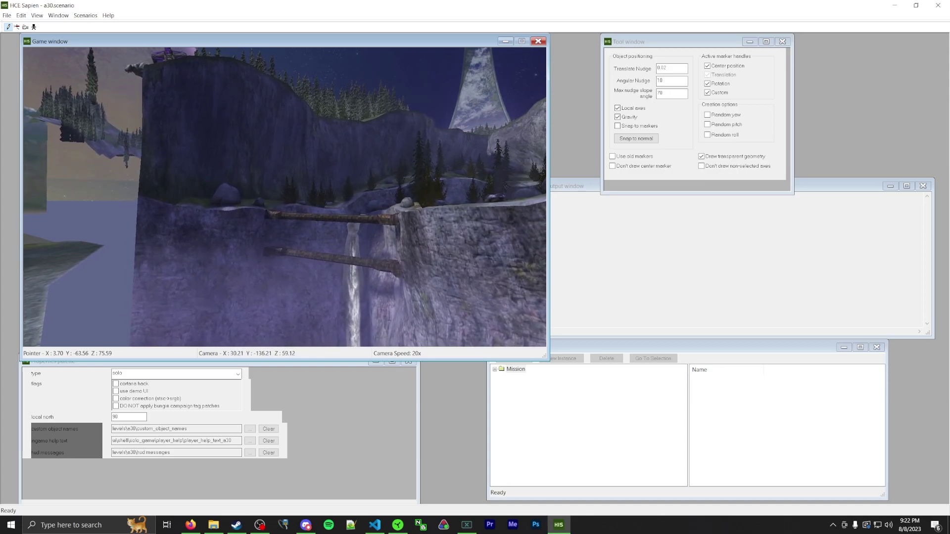
key(s)
key(a)
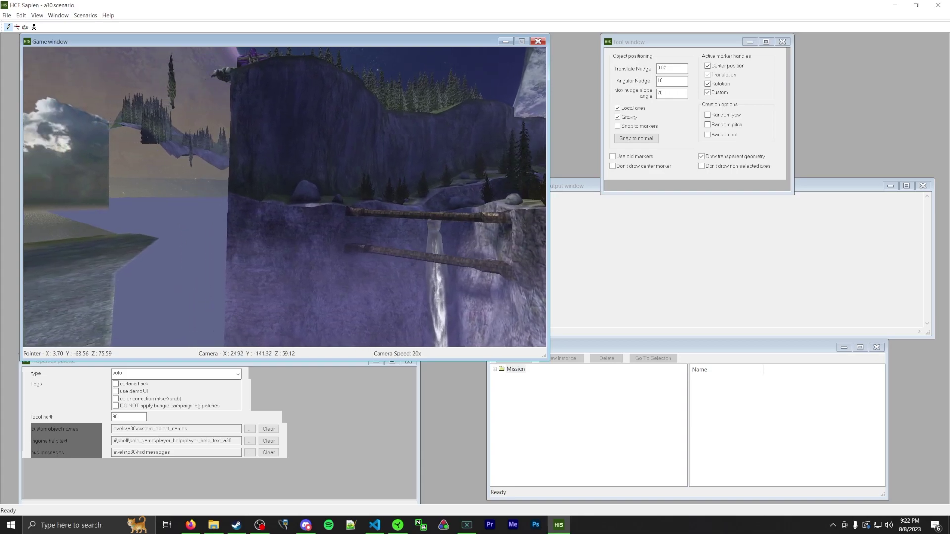
key(w)
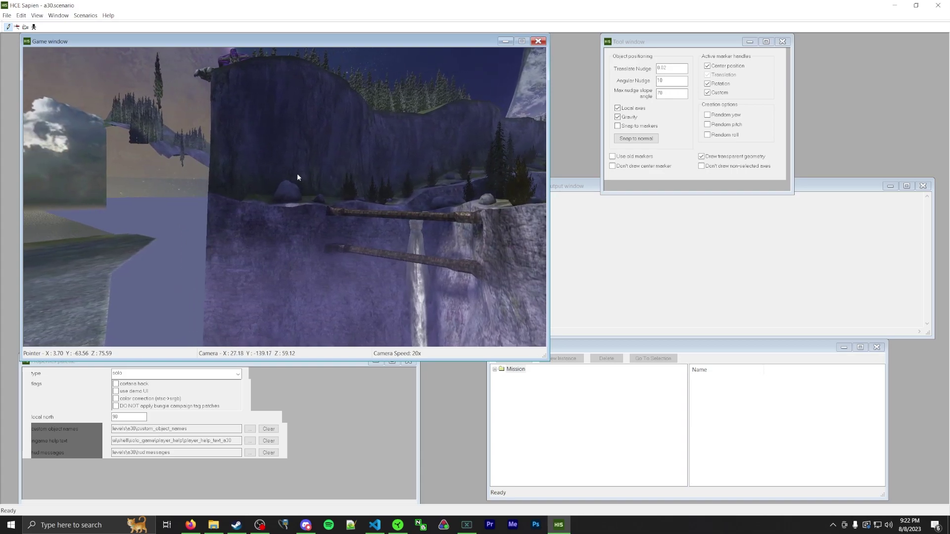
Step: Turn the camera toward the waterfalls, cycle through the camera speeds while flying, and finish at 20x
middle_drag(285, 197, 435, 168)
key(shift)
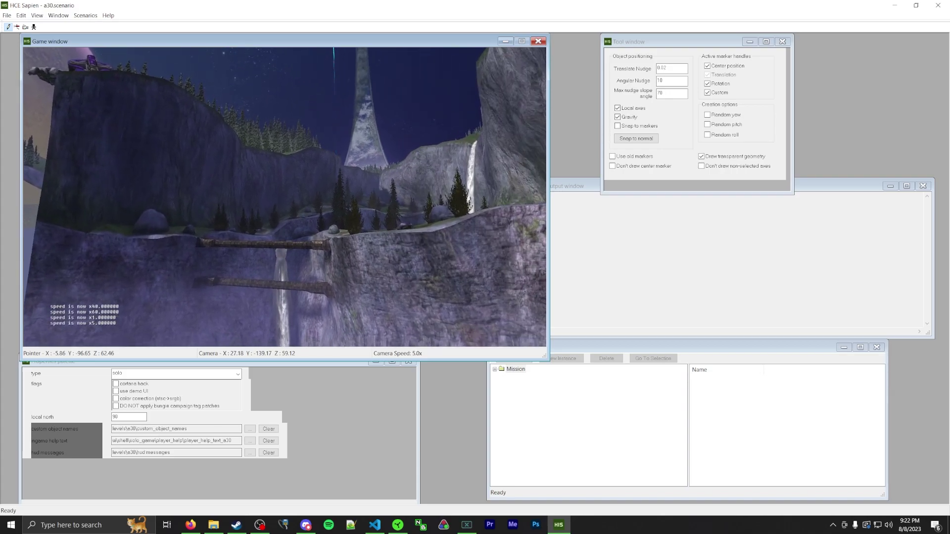
scroll(284, 198, up, 3)
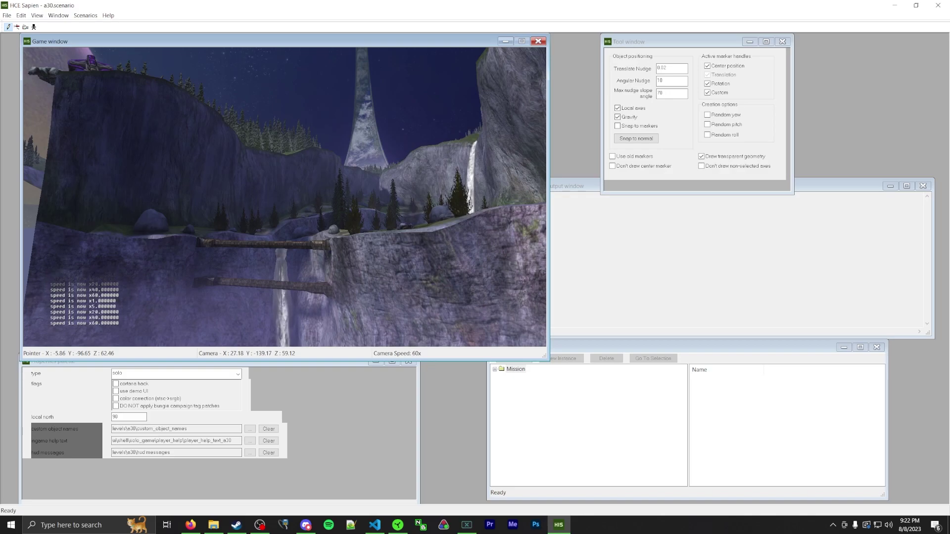
scroll(284, 198, up, 1)
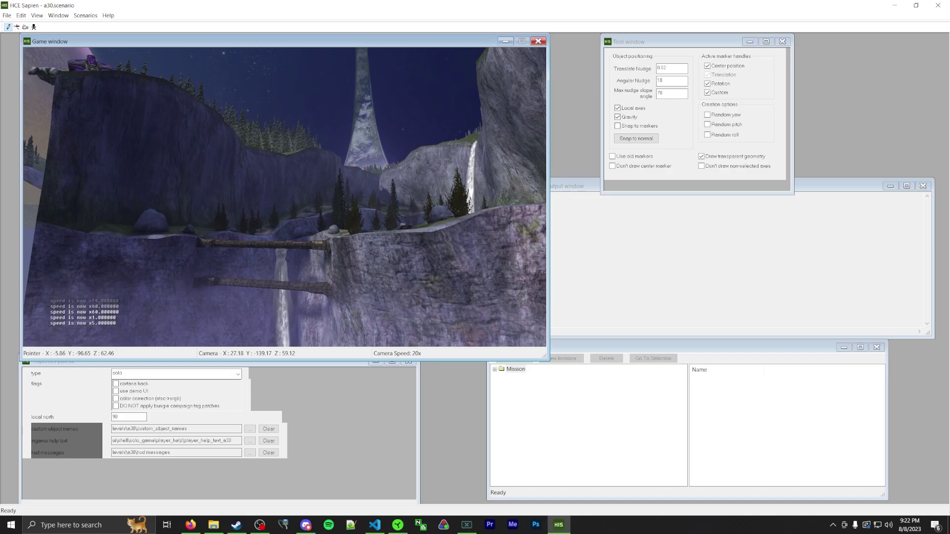
key(w)
scroll(284, 196, up, 1)
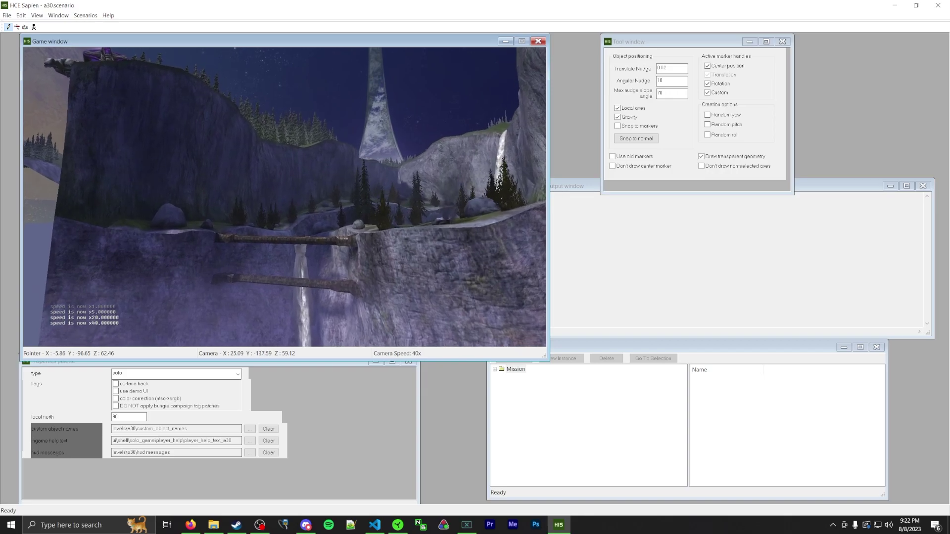
key(a)
scroll(285, 196, down, 1)
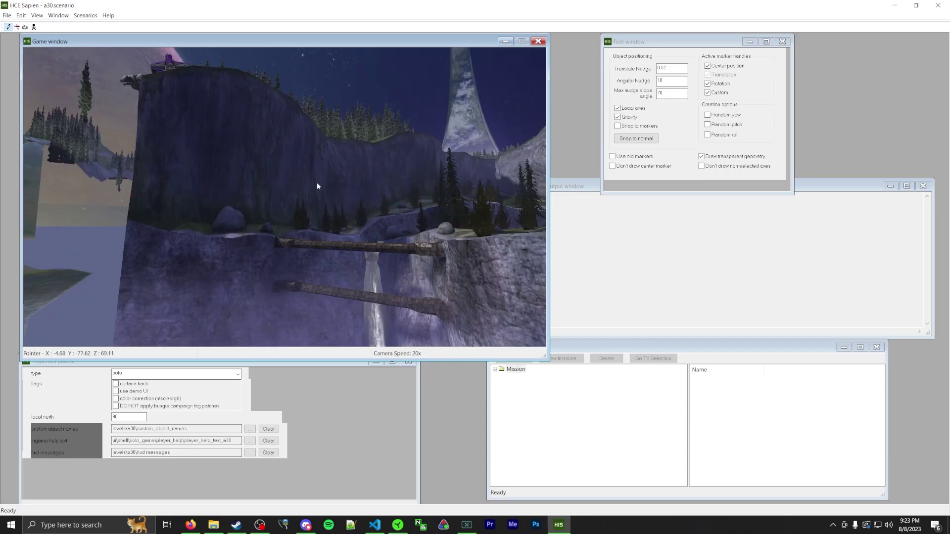
Step: Tilt and fly the camera sideways to view the cliff wall, log bridges and open skyline
middle_drag(302, 160, 246, 242)
key(a)
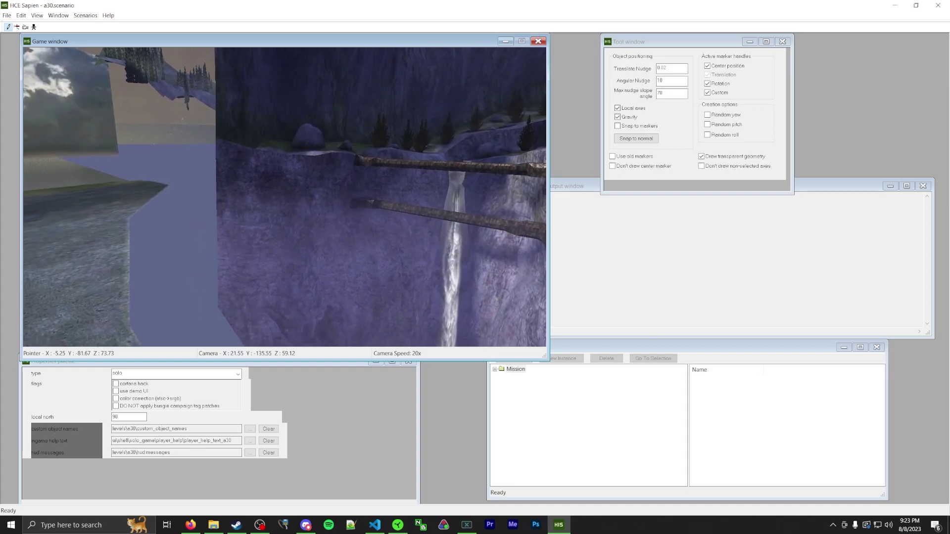
key(a)
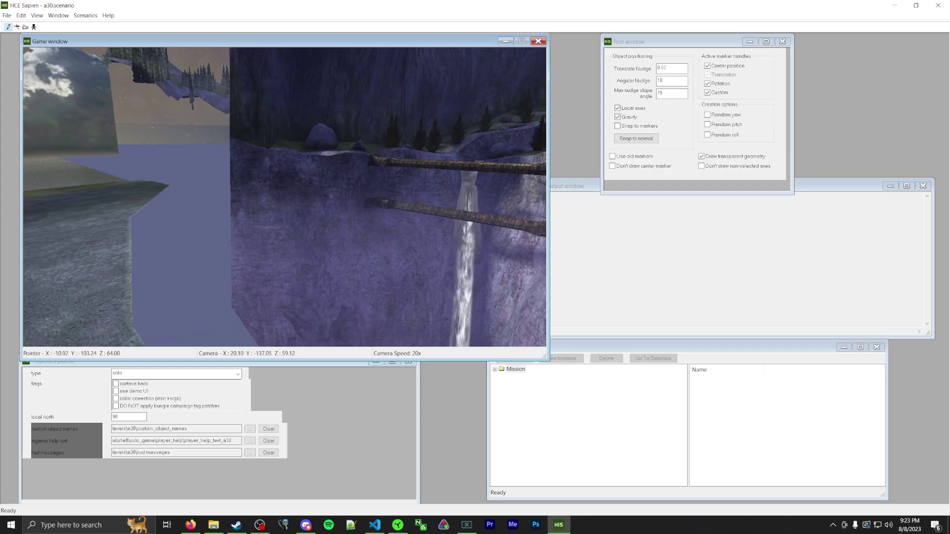
key(d)
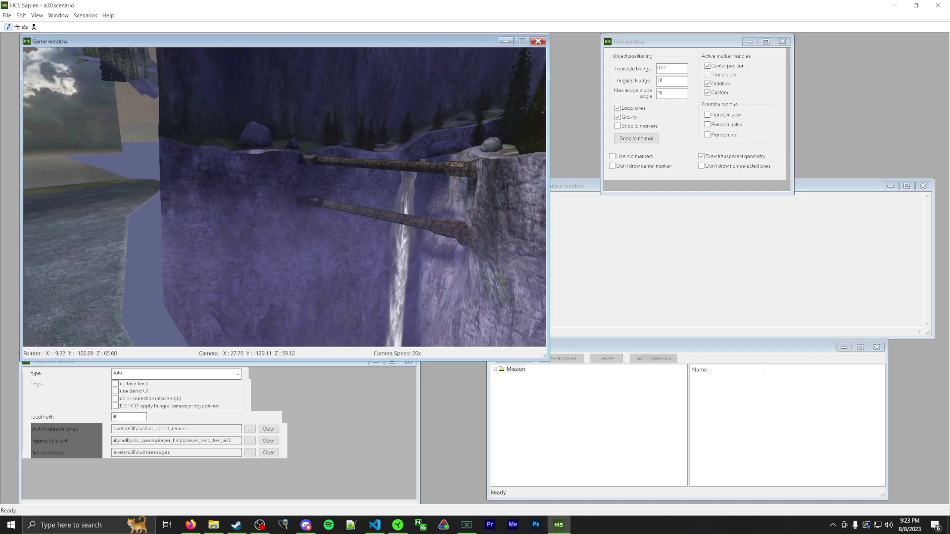
middle_drag(285, 219, 231, 185)
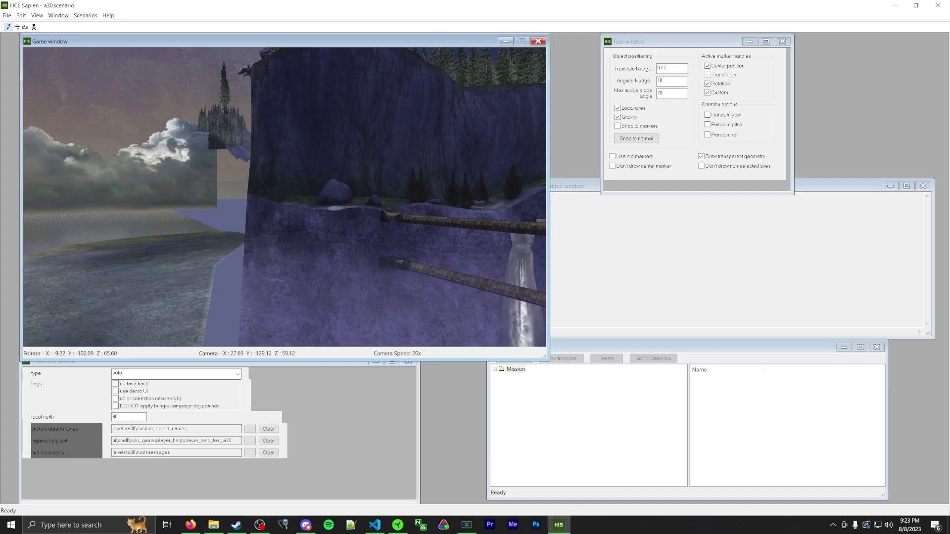
Step: Cycle through the camera speeds and set the Game window camera speed to 40x
key(shift)
key(shift)
key(shift)
key(shift)
key(shift)
key(shift)
key(shift)
key(shift)
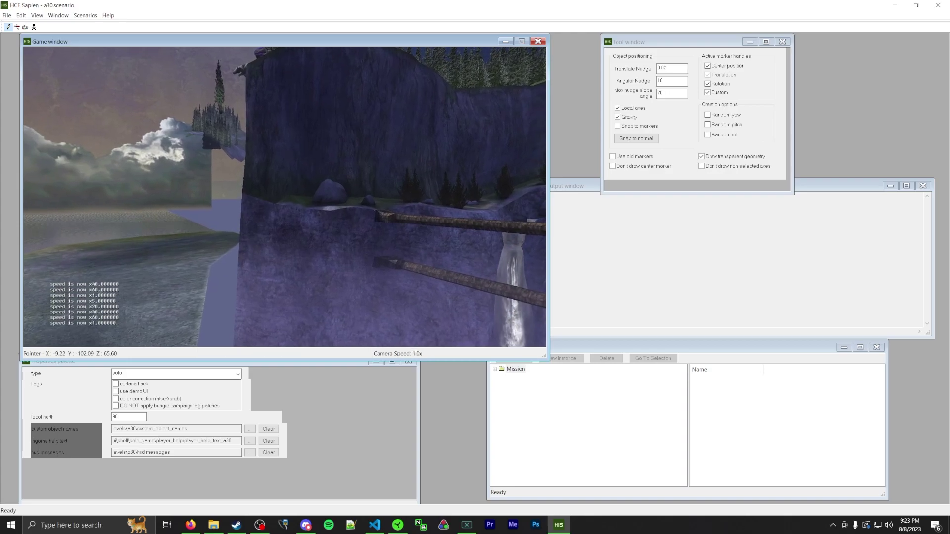
scroll(285, 198, up, 3)
Step: Fly and rotate the camera at 40x to view the log bridges, waterfalls and wooded cliff top
key(s)
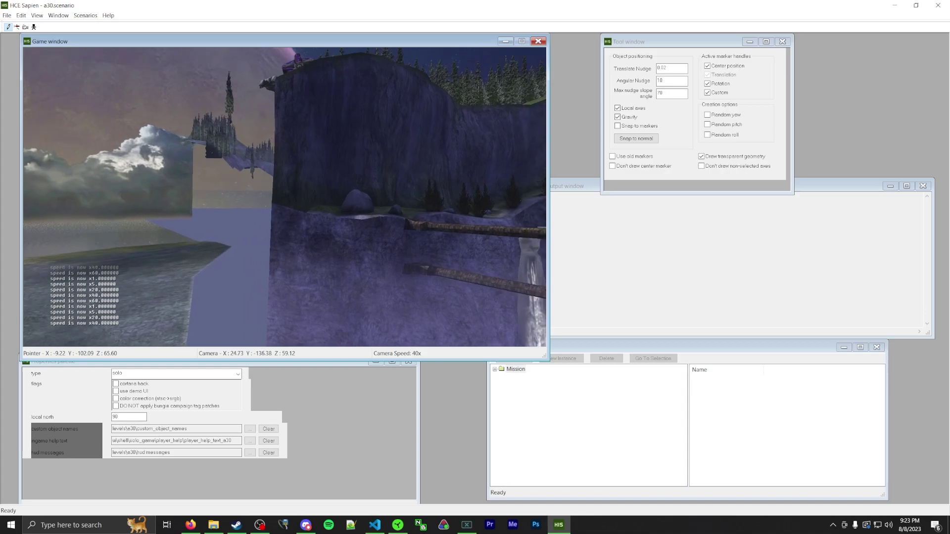
key(r)
key(s)
middle_drag(284, 197, 230, 247)
key(s)
key(f)
key(w)
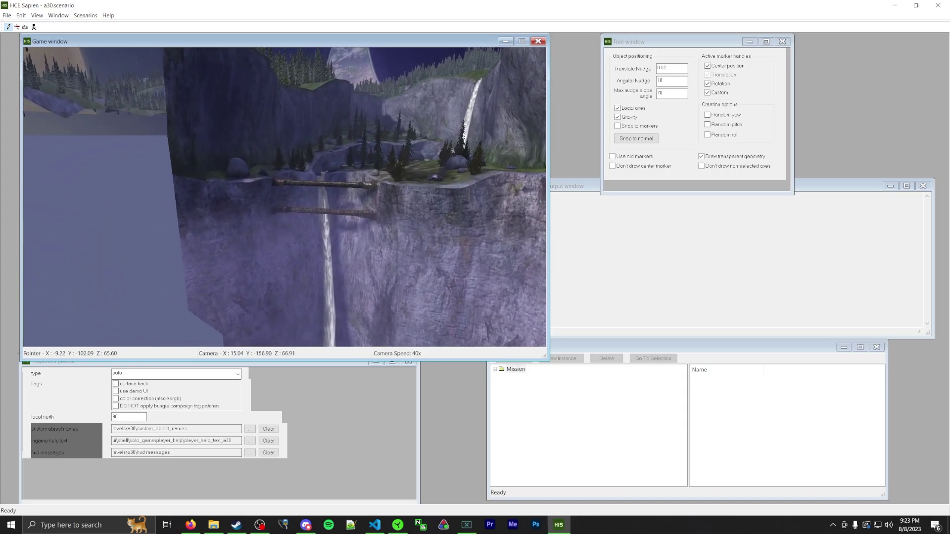
key(w)
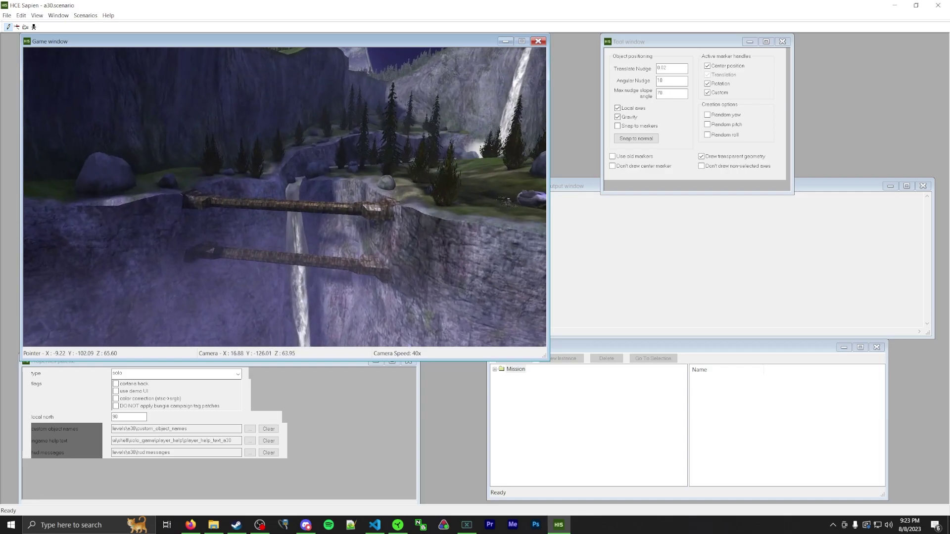
key(s)
middle_drag(251, 117, 251, 102)
key(d)
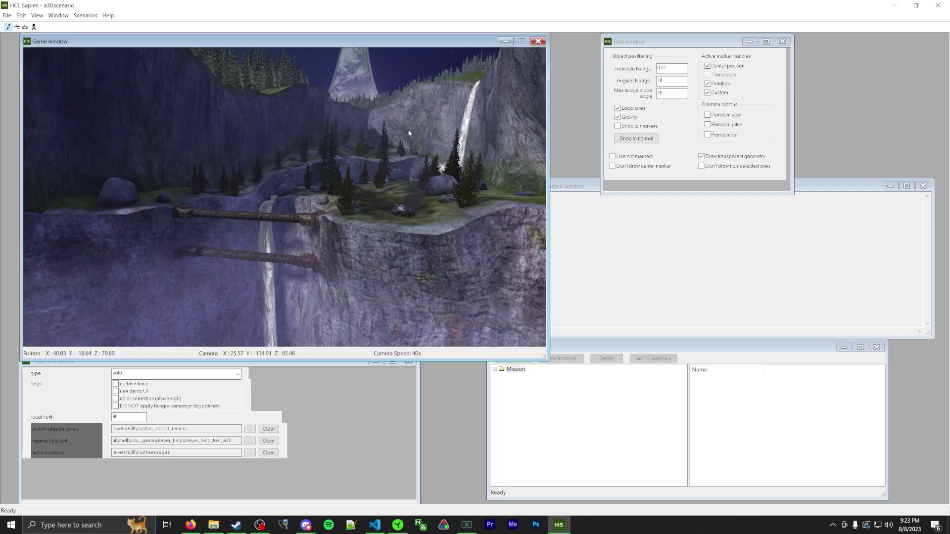
Step: Switch the loaded BSP to a30_b without copying any of the palettes
click(21, 15)
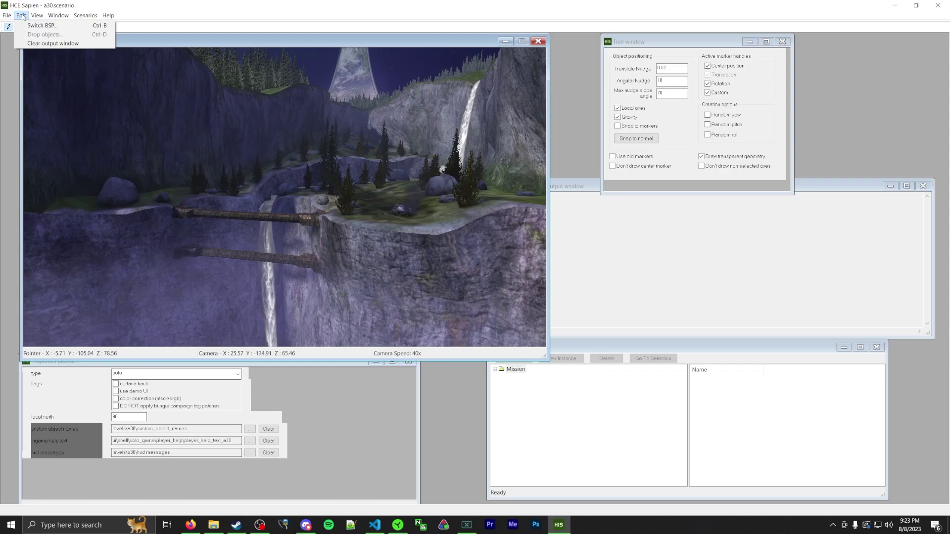
click(22, 16)
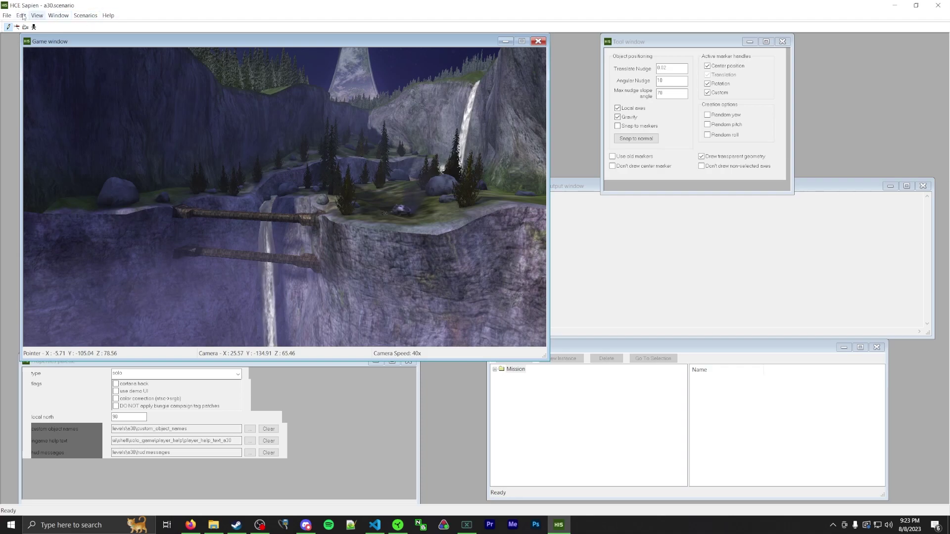
click(21, 16)
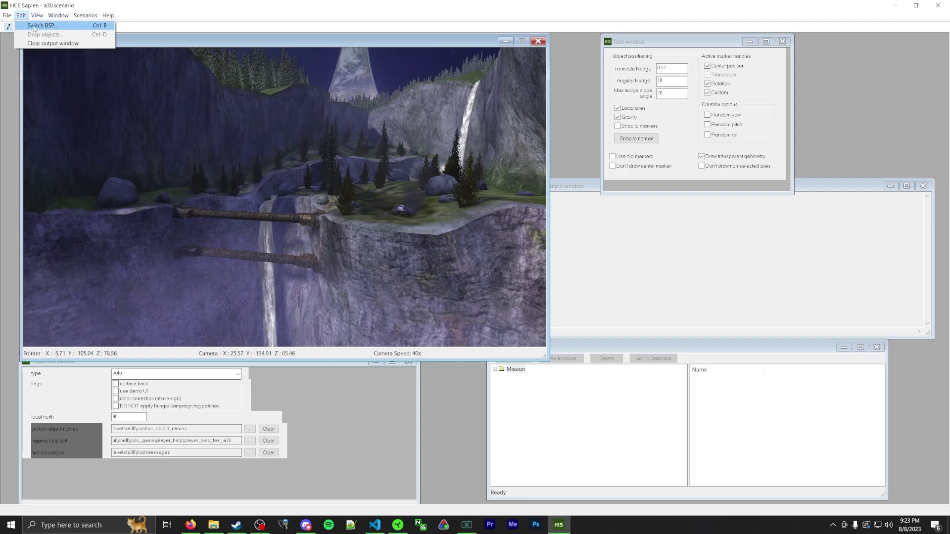
click(34, 27)
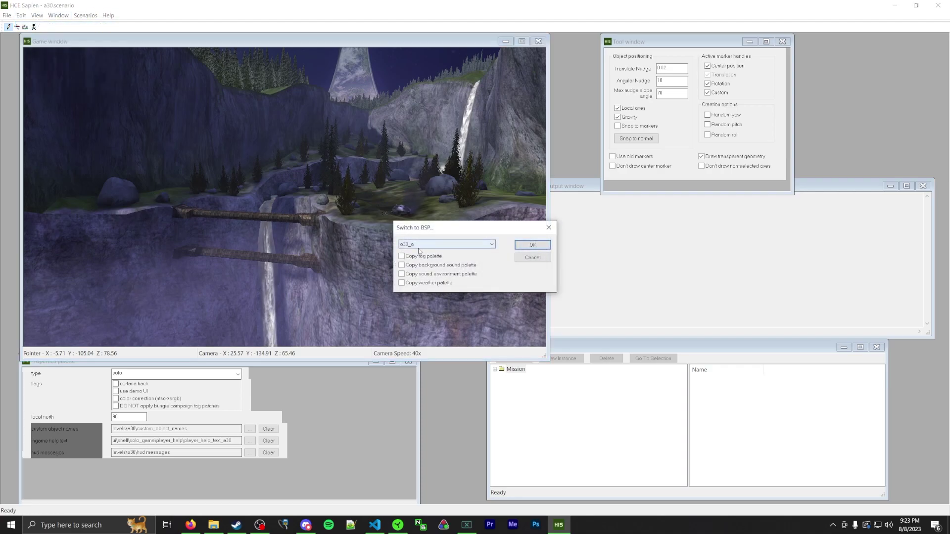
click(438, 244)
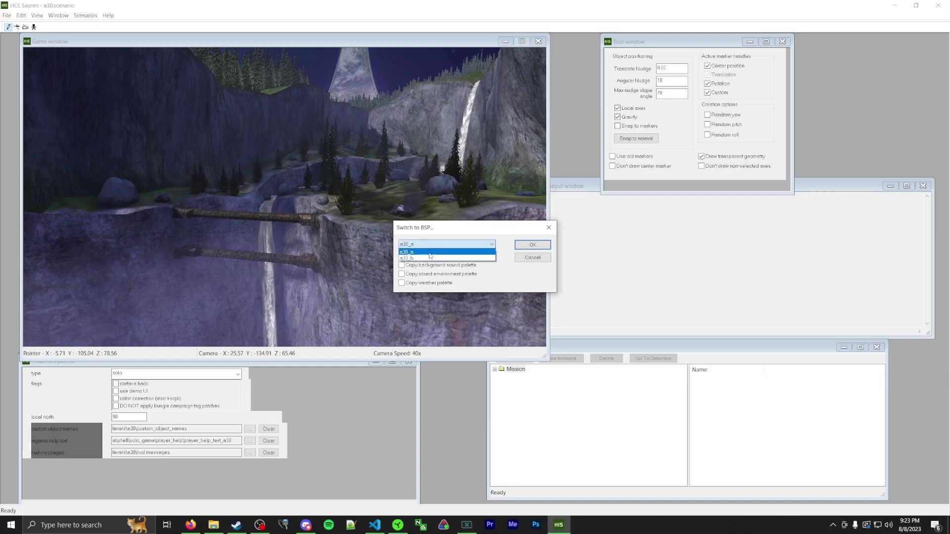
click(426, 258)
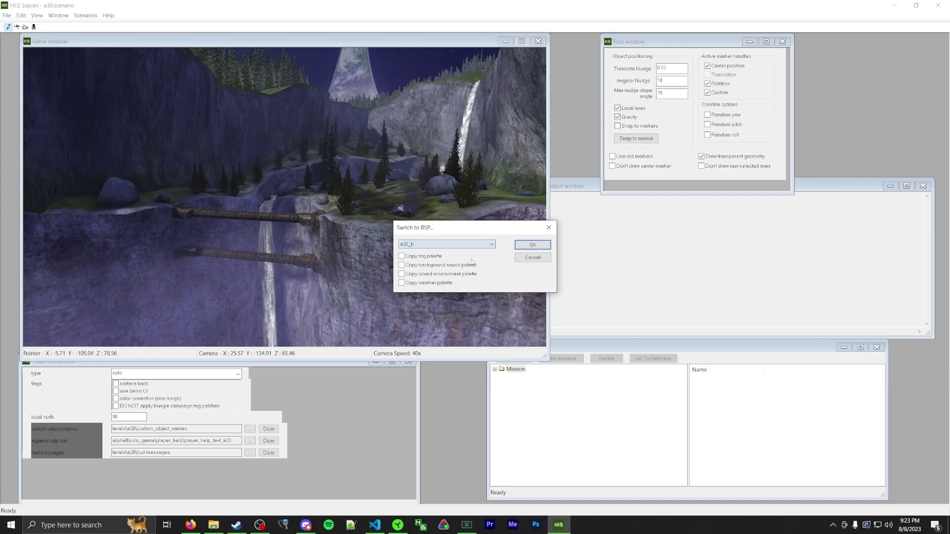
click(532, 245)
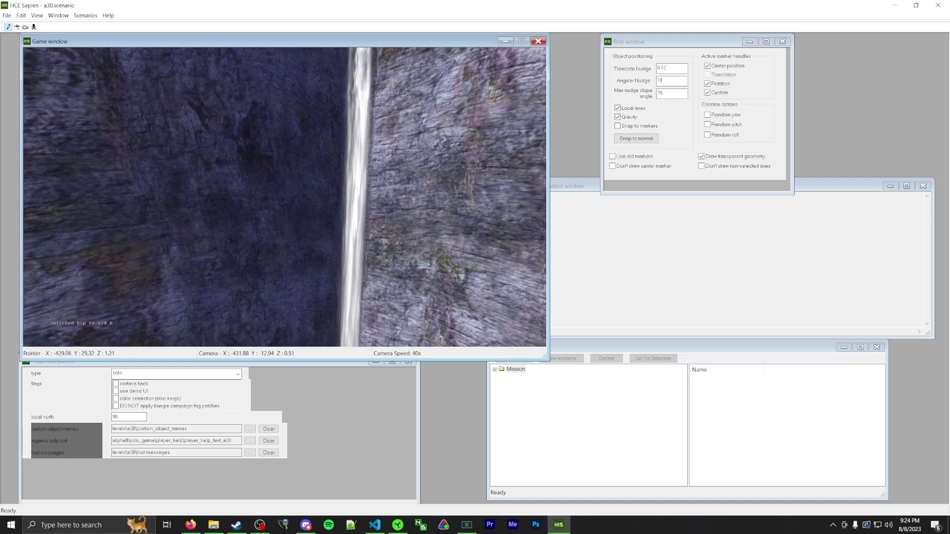
Step: Fly the camera up out of the ravine and across the a30_b terrain to the grassy slope beside the Forerunner structure
key(r)
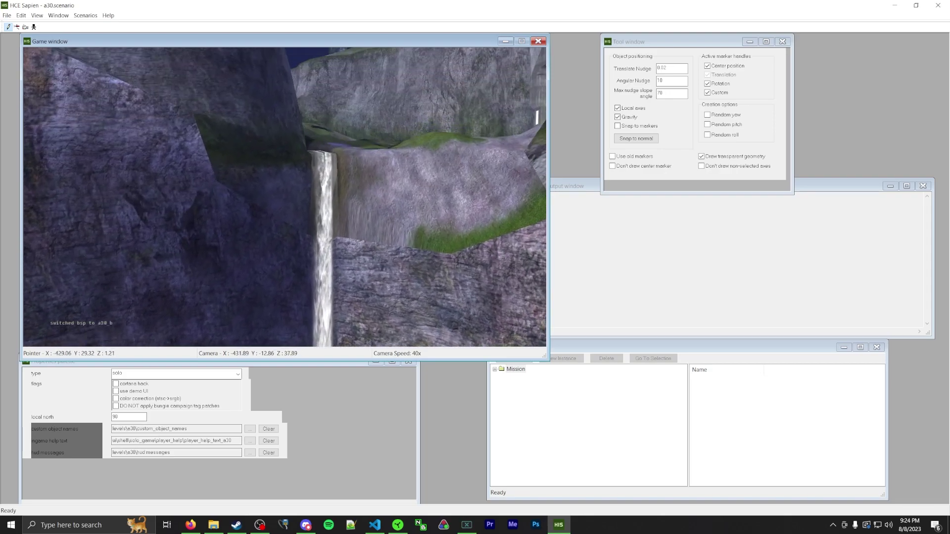
key(w)
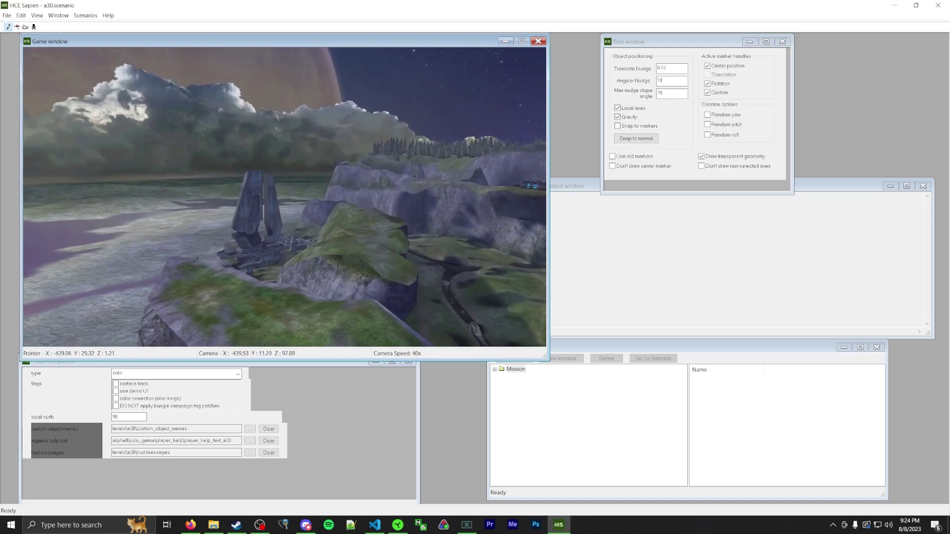
middle_drag(391, 141, 390, 141)
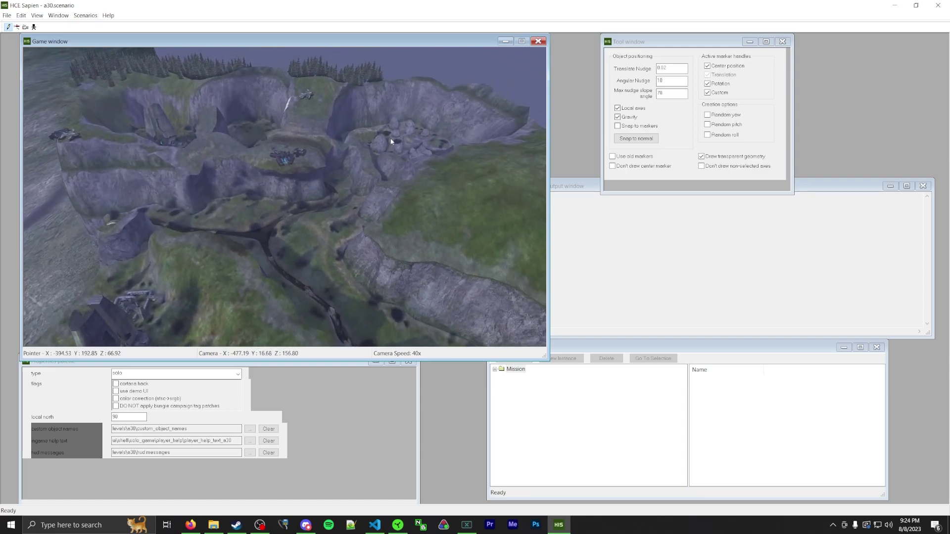
middle_drag(282, 171, 293, 148)
key(w)
key(w)
key(d)
middle_drag(311, 186, 311, 187)
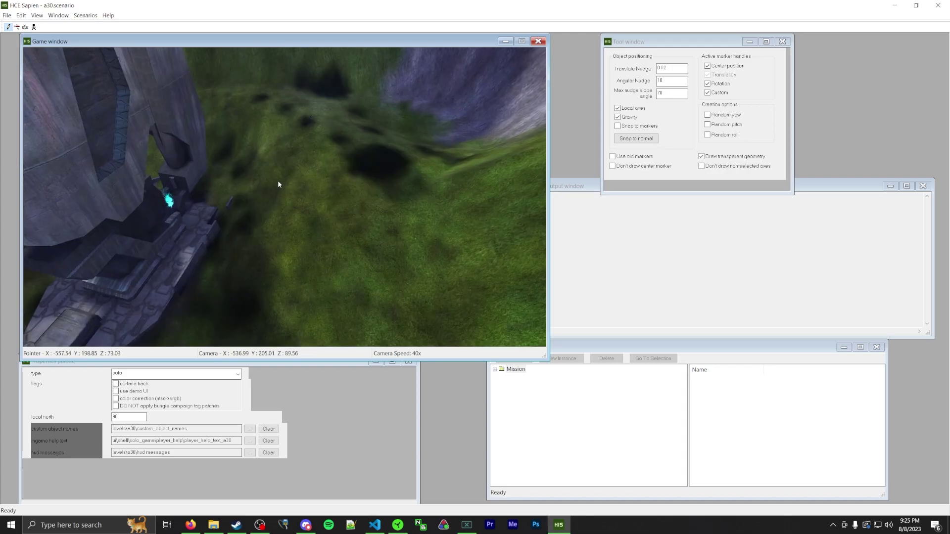
middle_drag(278, 182, 277, 184)
key(w)
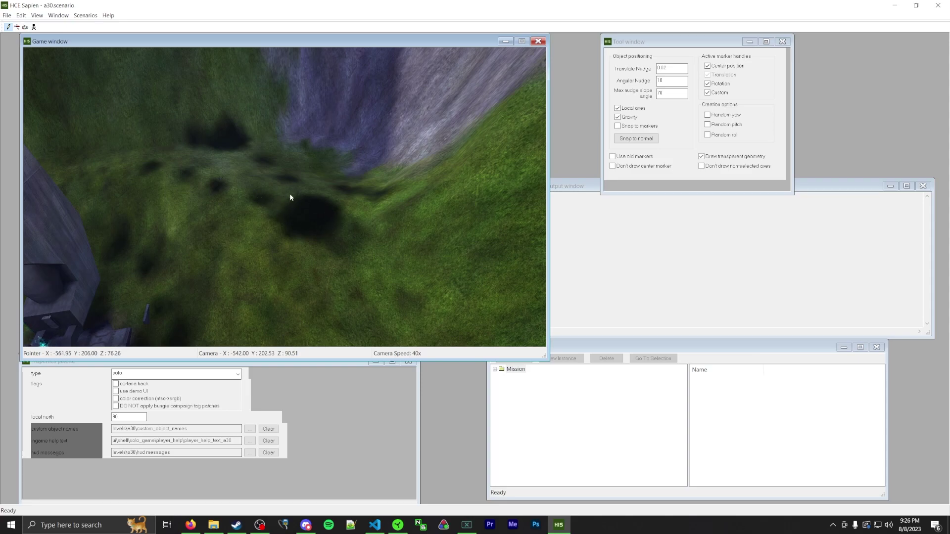
middle_drag(277, 184, 207, 239)
key(f)
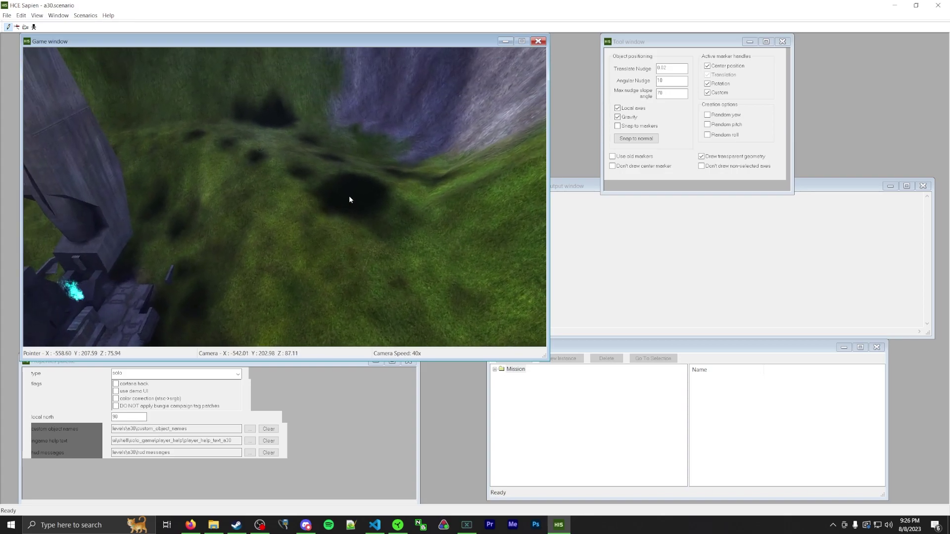
Step: Bring the Hierarchy view forward, expand Mission and its Objects, and select Scenery so the trees and boulders are drawn
drag(543, 347, 497, 333)
click(186, 357)
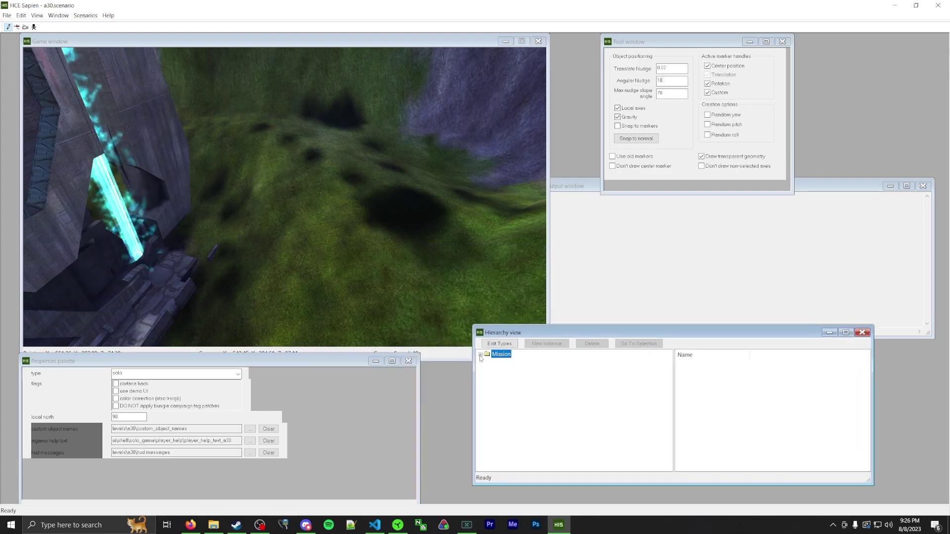
double_click(501, 355)
click(506, 363)
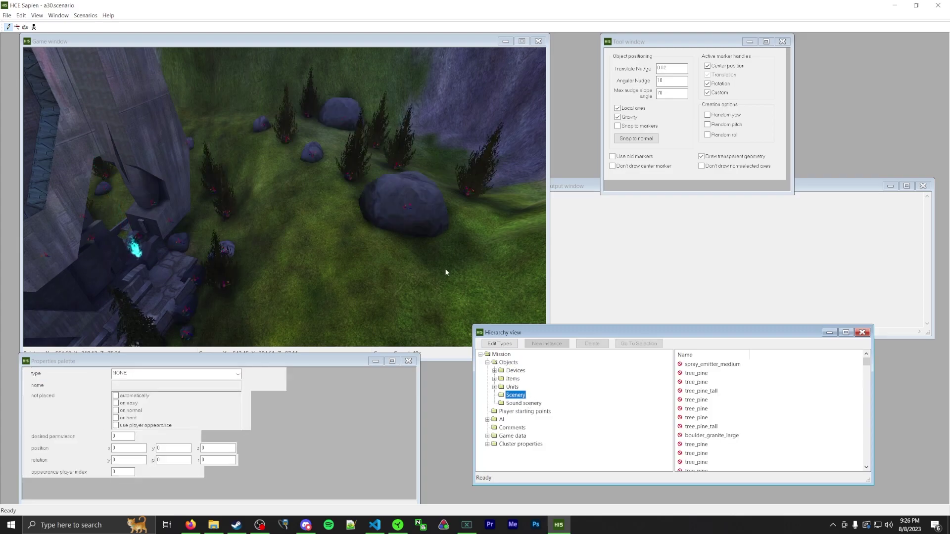
Step: Fly and turn the camera around the slope to view the placed trees and boulders near the structure
middle_drag(321, 141, 416, 168)
key(a)
key(w)
middle_drag(230, 253, 270, 235)
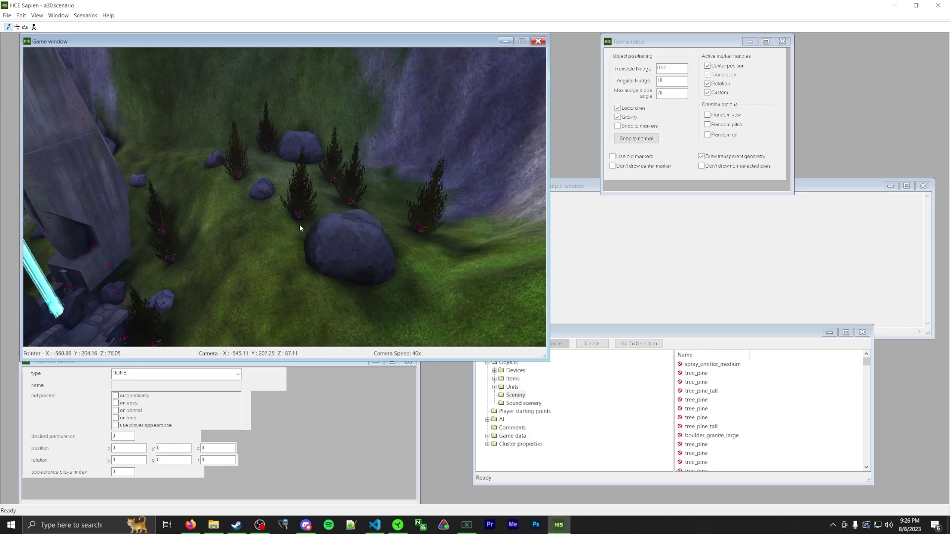
middle_drag(293, 228, 296, 244)
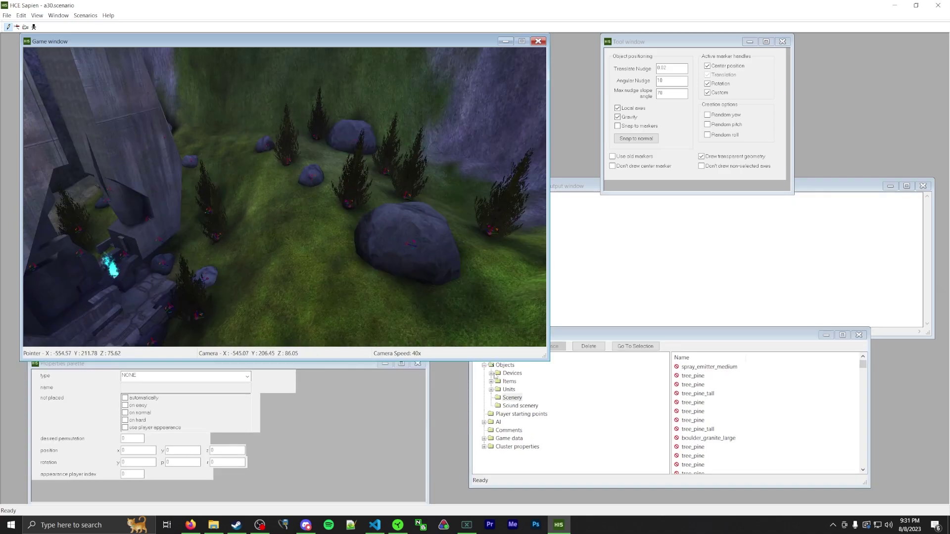
Step: Collapse Objects in the hierarchy, expand Game data and select Trigger volumes to draw them in the Game window
click(484, 366)
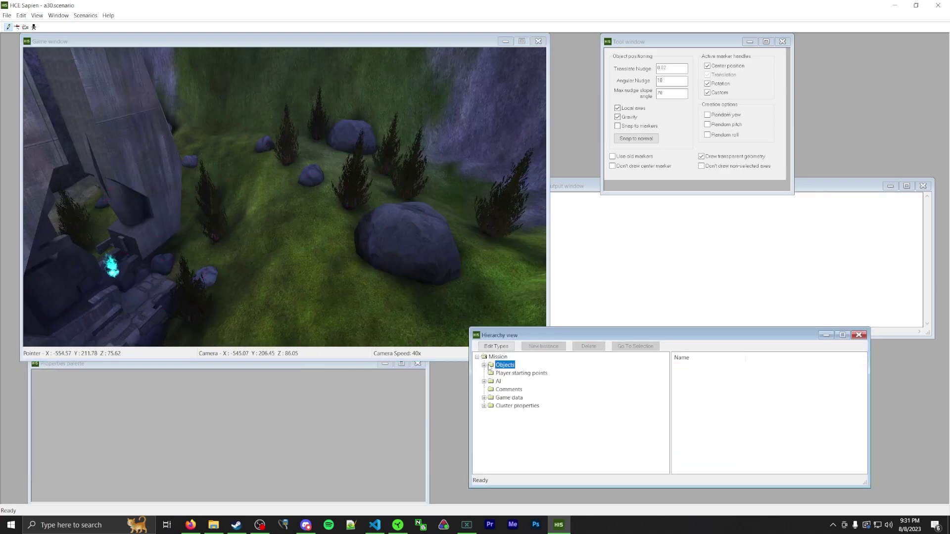
click(509, 397)
click(483, 398)
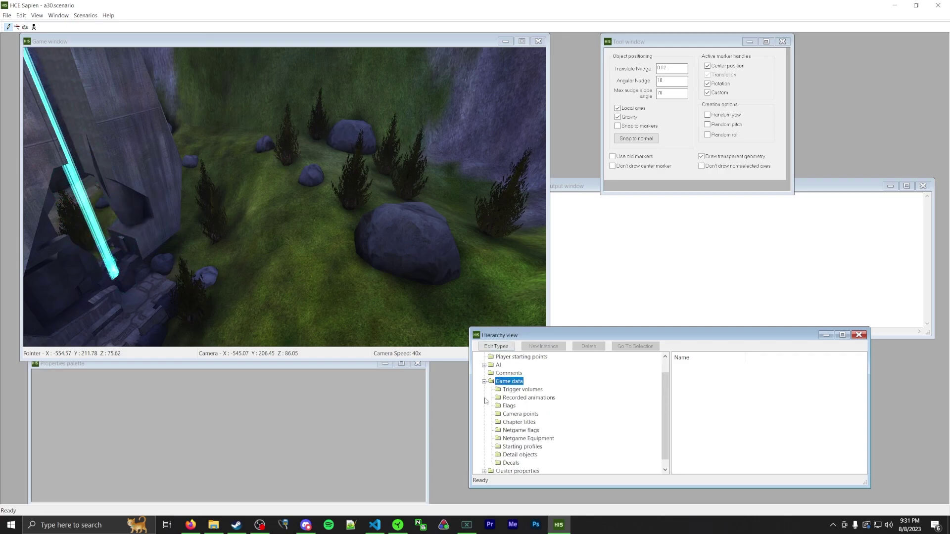
click(514, 390)
Step: Select the river_retreat trigger volume around the boulders and examine its name in the Properties palette
mouse_move(277, 207)
middle_down()
mouse_move(109, 178)
mouse_move(117, 218)
mouse_move(208, 247)
mouse_move(292, 248)
mouse_move(411, 272)
mouse_move(386, 277)
mouse_move(277, 207)
middle_up()
key(r)
key(r)
key(f)
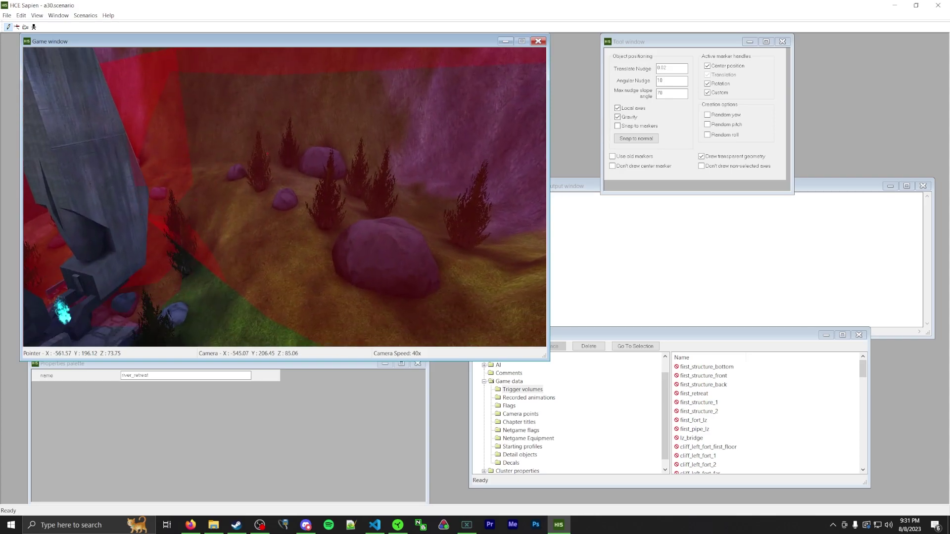
click(258, 169)
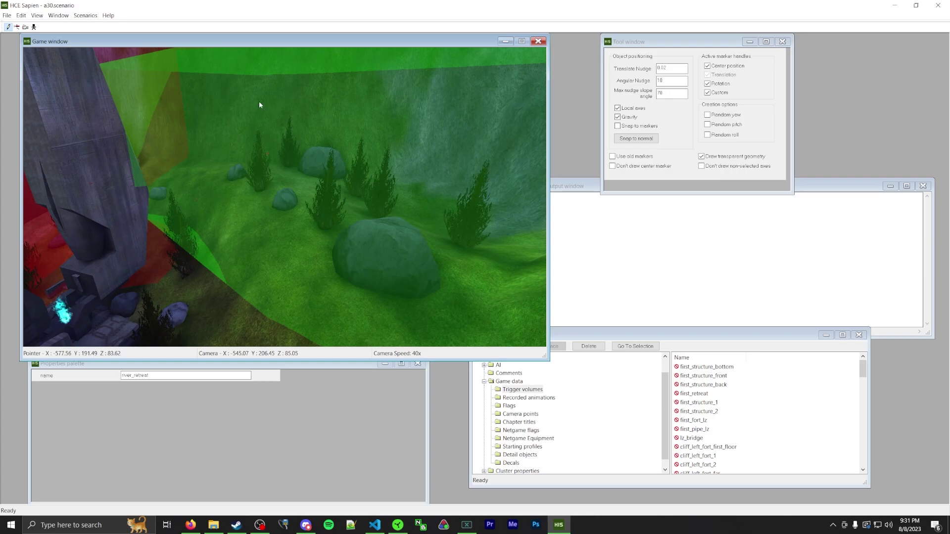
drag(210, 365, 313, 233)
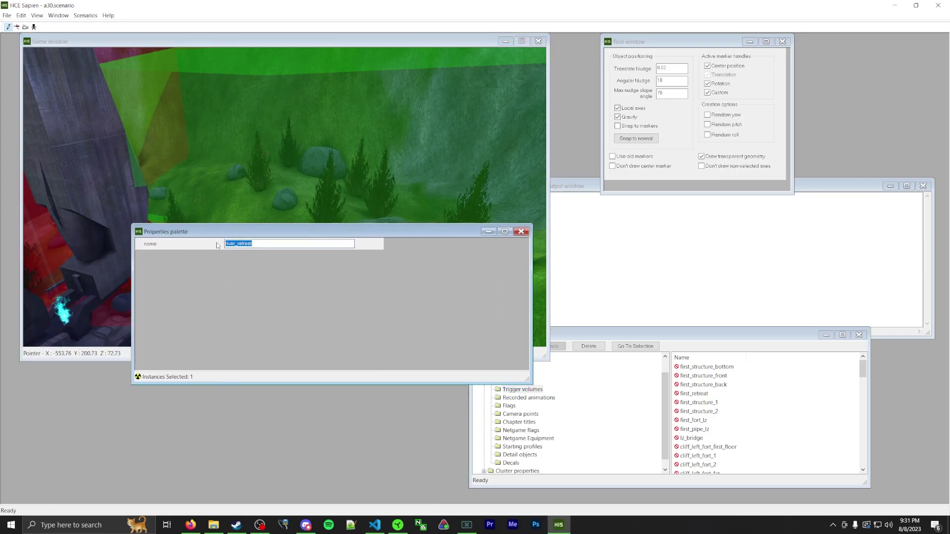
drag(245, 232, 153, 368)
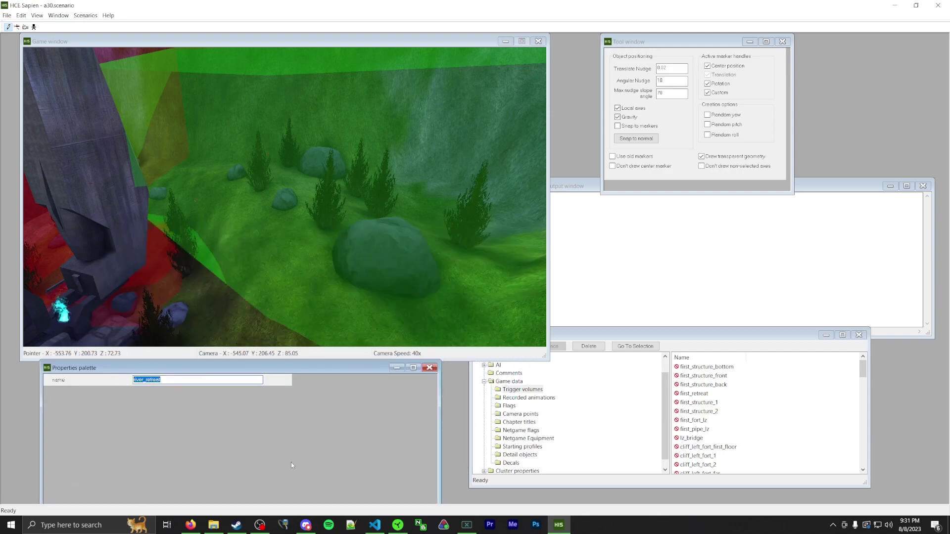
Step: Switch to Visual Studio Code and examine the mission_river script in mission_a30.hsc, highlighting its sleep_until line that tests river_retreat
click(366, 526)
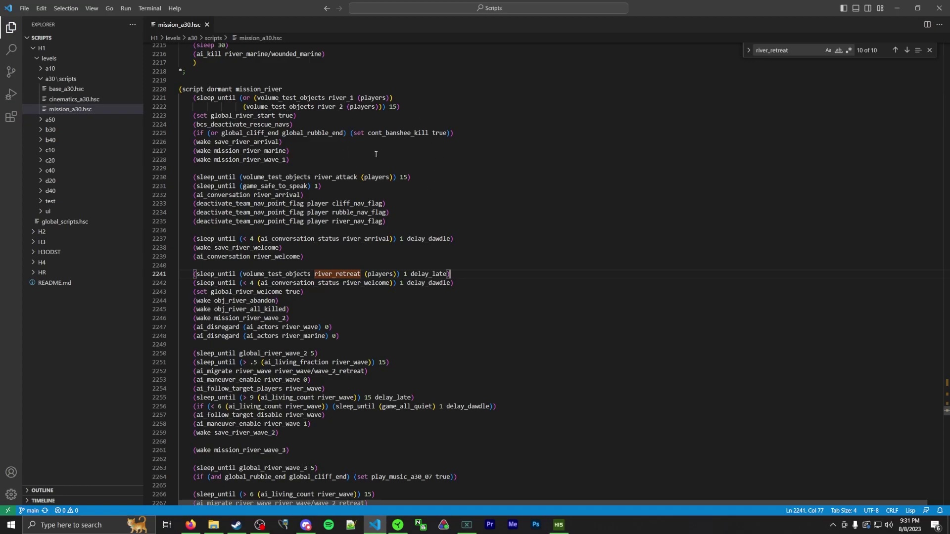
click(41, 48)
double_click(260, 90)
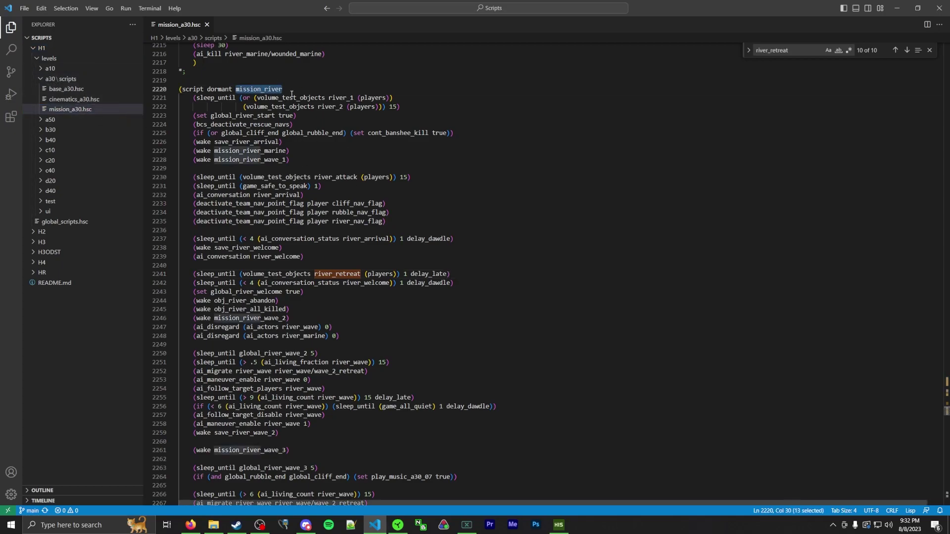
drag(197, 274, 287, 277)
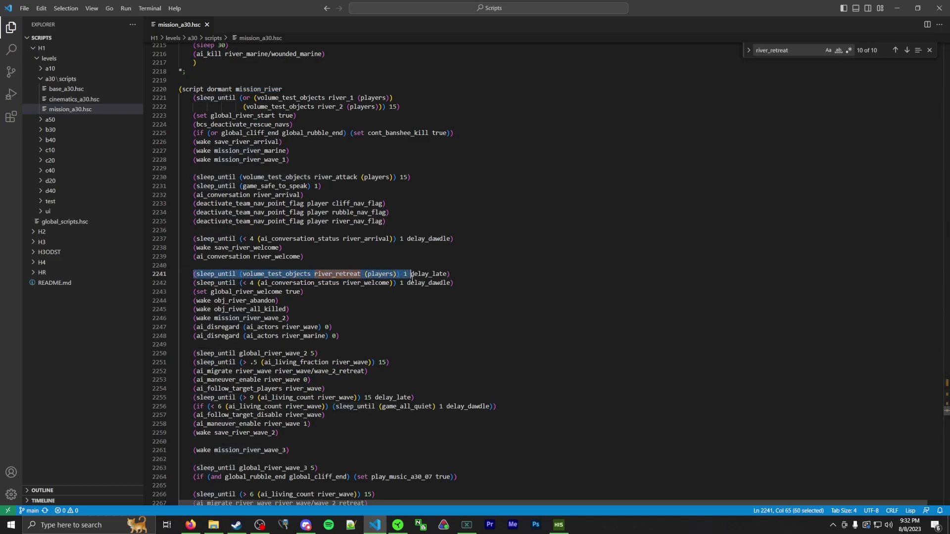
drag(411, 278, 447, 275)
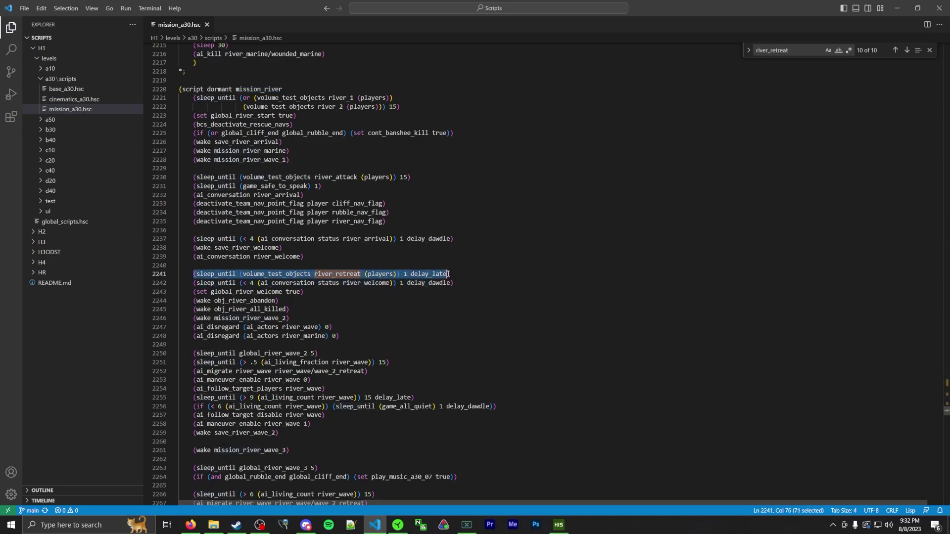
double_click(275, 89)
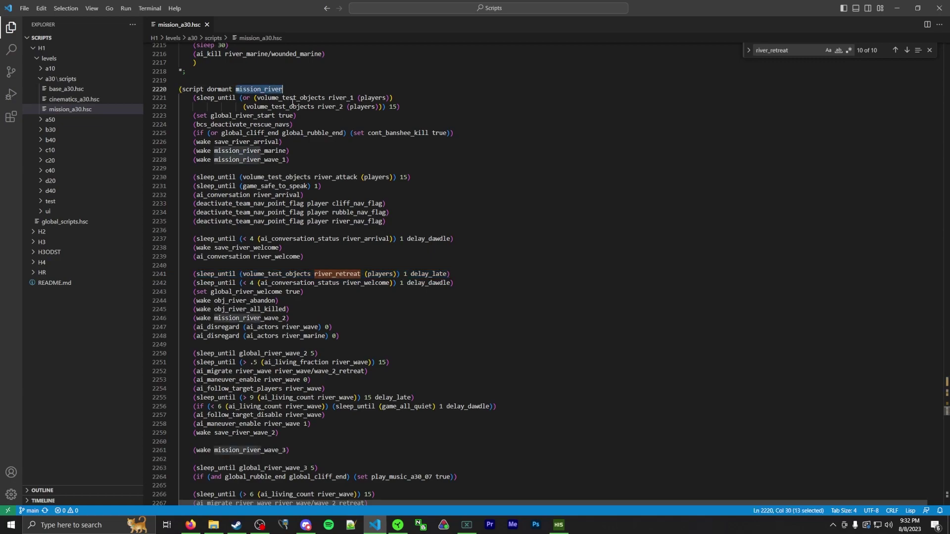
Step: Switch back to Sapien and move the camera around the river_retreat volume and the neighbouring trigger volumes at the structure
click(563, 528)
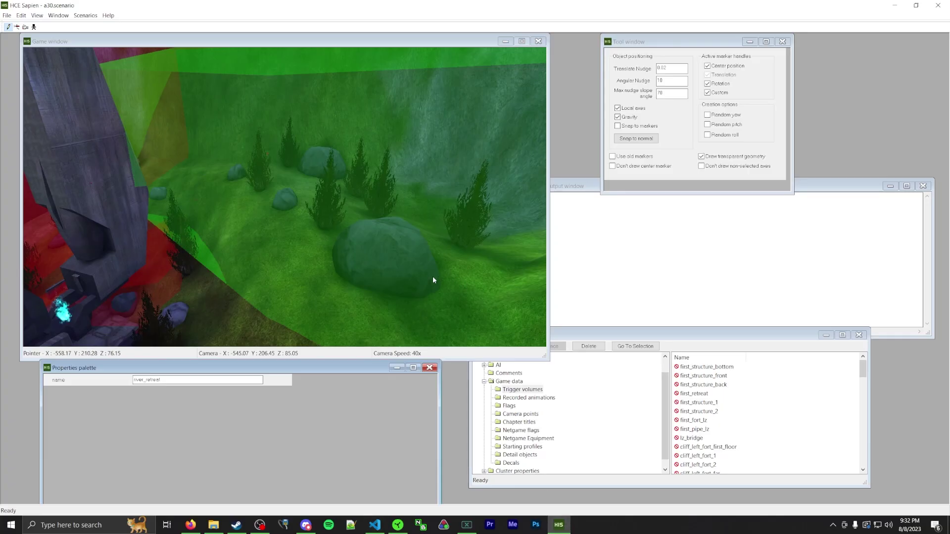
middle_drag(433, 277, 376, 282)
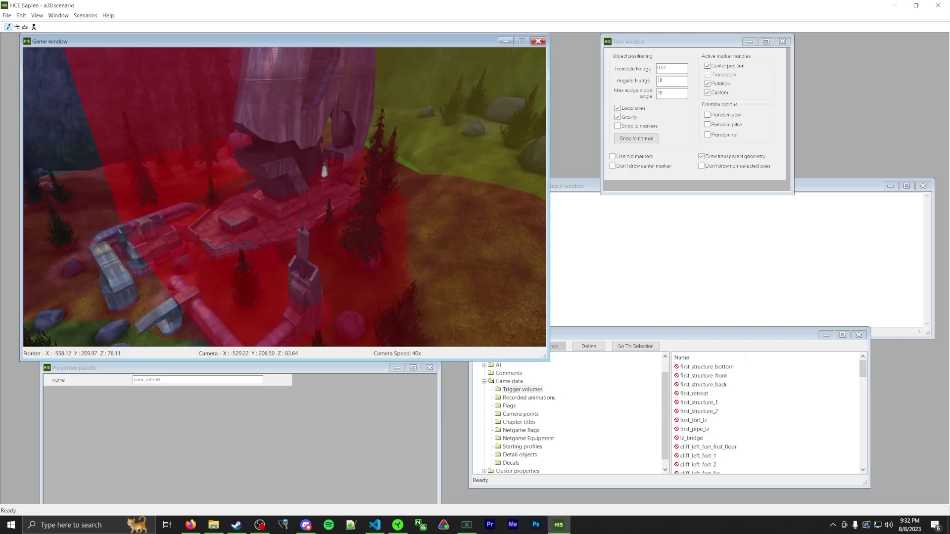
key(w)
middle_drag(285, 197, 460, 178)
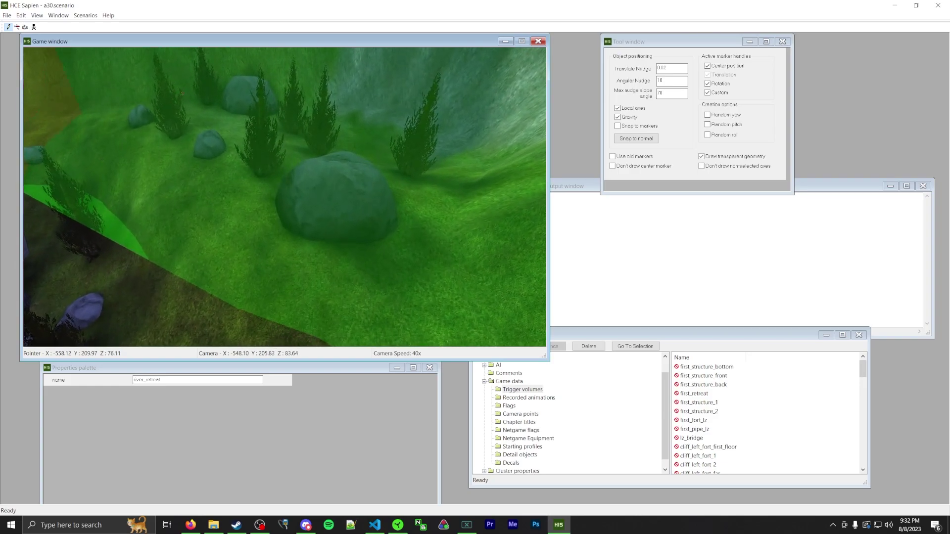
middle_drag(432, 277, 432, 277)
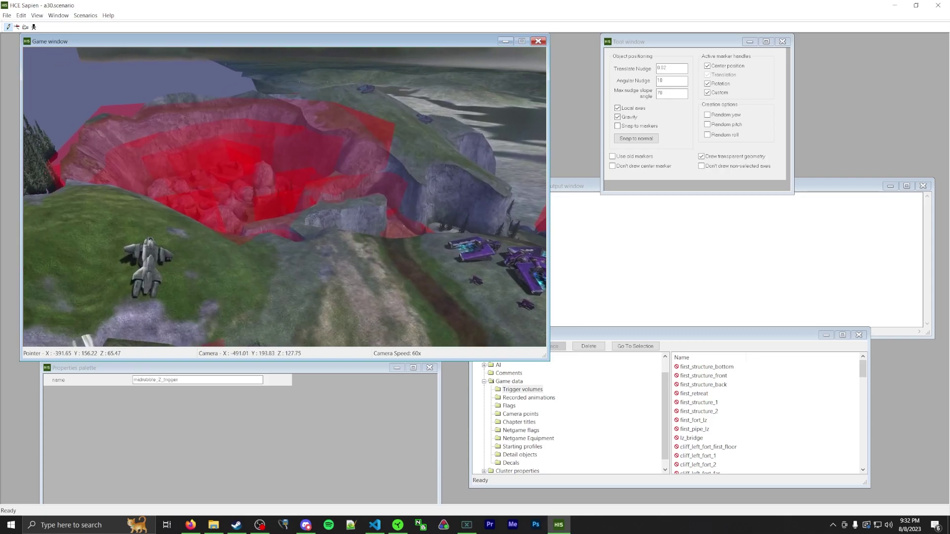
Step: Fly the camera at 60x into the rubble crater and select the rubble_attack trigger volume among the boulders
scroll(432, 277, up, 2)
middle_drag(432, 277, 247, 211)
key(w)
key(w)
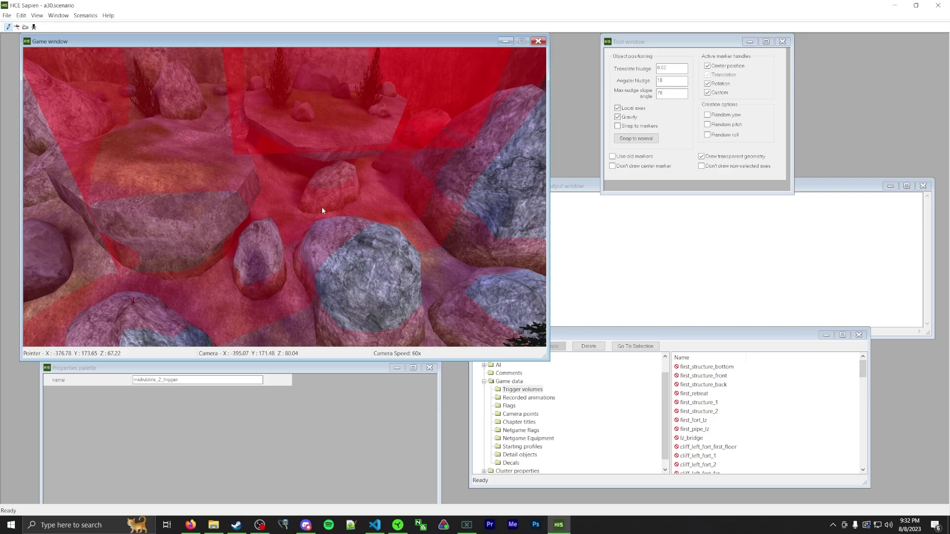
middle_drag(322, 210, 322, 210)
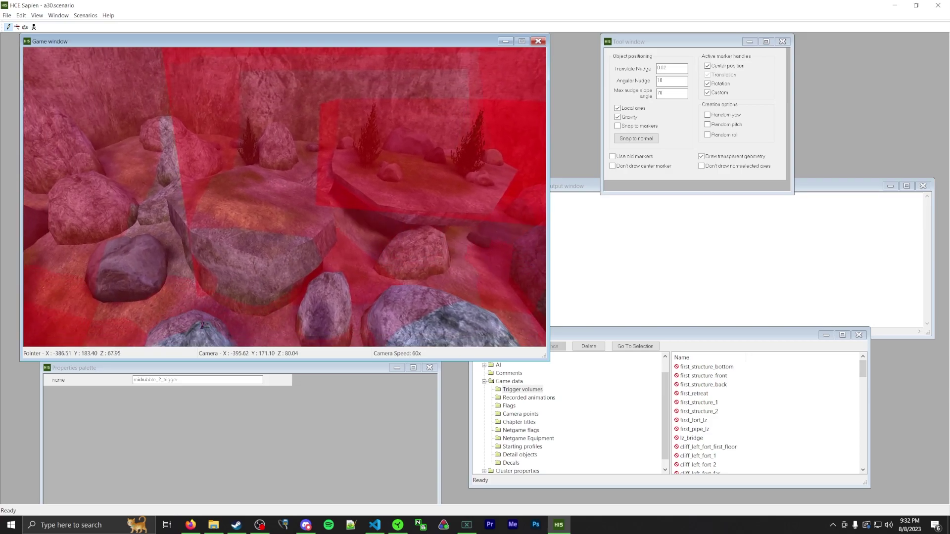
middle_drag(202, 325, 214, 280)
key(s)
click(213, 131)
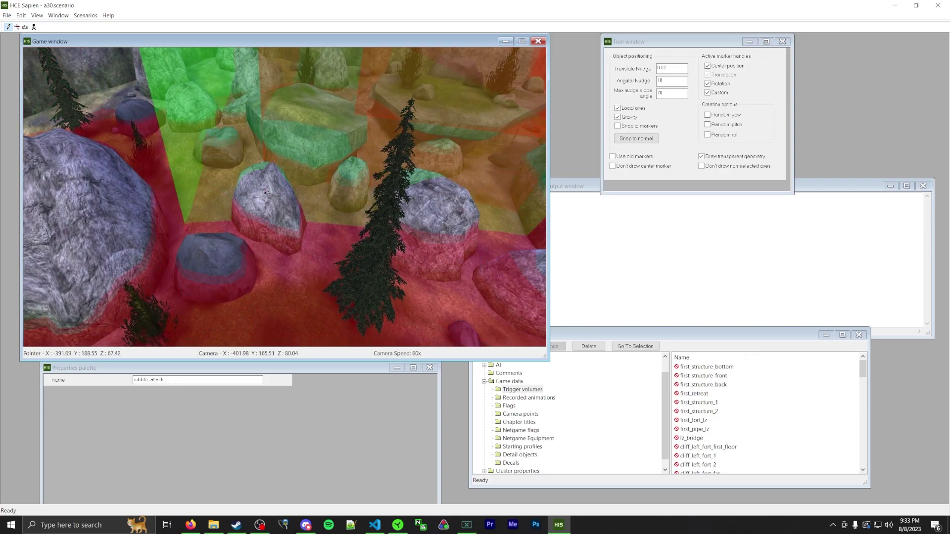
Step: Examine the lower edges and extent of the rubble_attack trigger volume among the boulders from close range
middle_drag(158, 287, 154, 336)
key(w)
middle_drag(284, 197, 215, 205)
key(s)
key(w)
key(w)
key(s)
key(d)
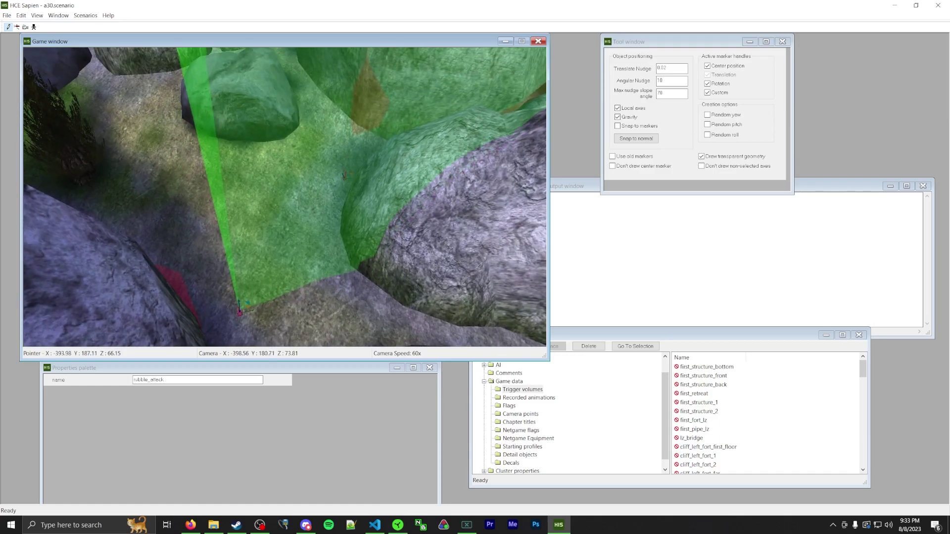
middle_drag(361, 111, 350, 181)
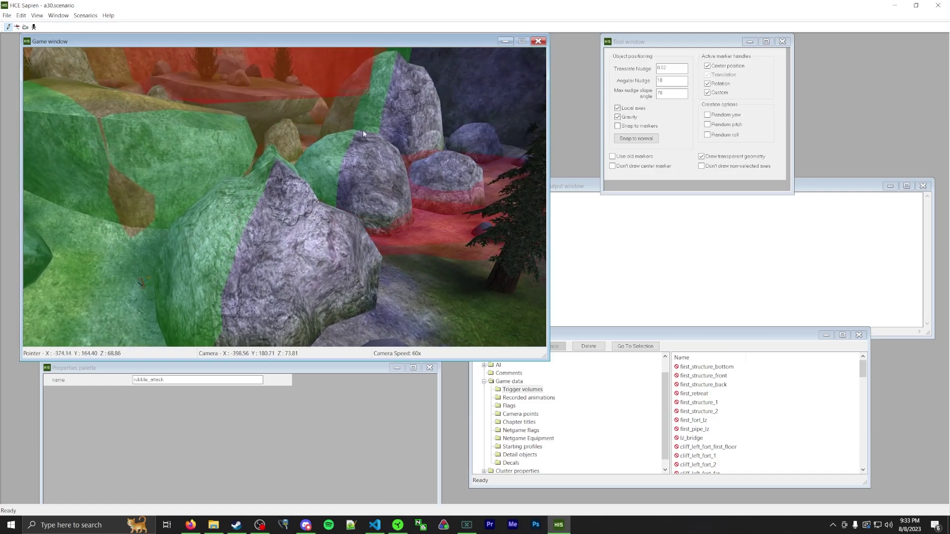
Step: Raise the camera above the rubble crater and survey the trigger volumes around it from the air
middle_drag(363, 130, 49, 114)
key(d)
key(r)
key(r)
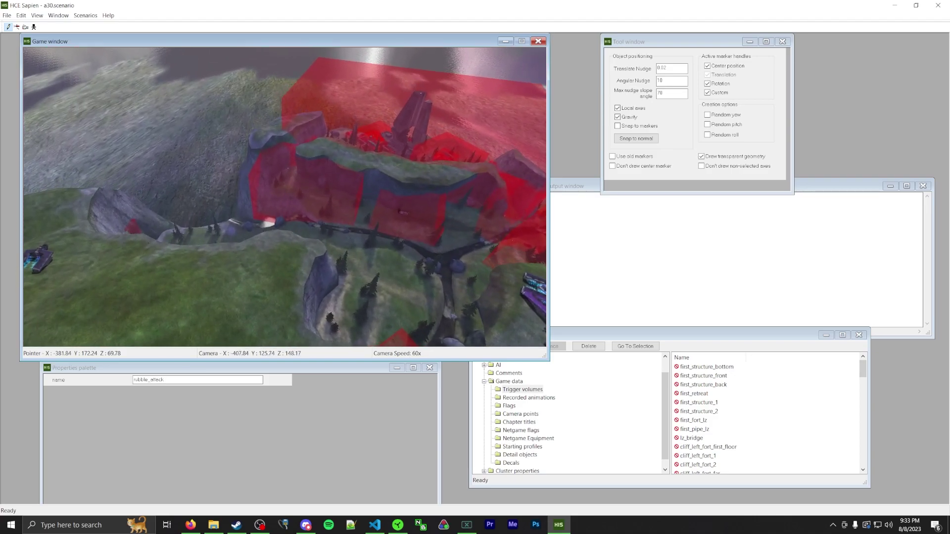
middle_drag(309, 164, 310, 173)
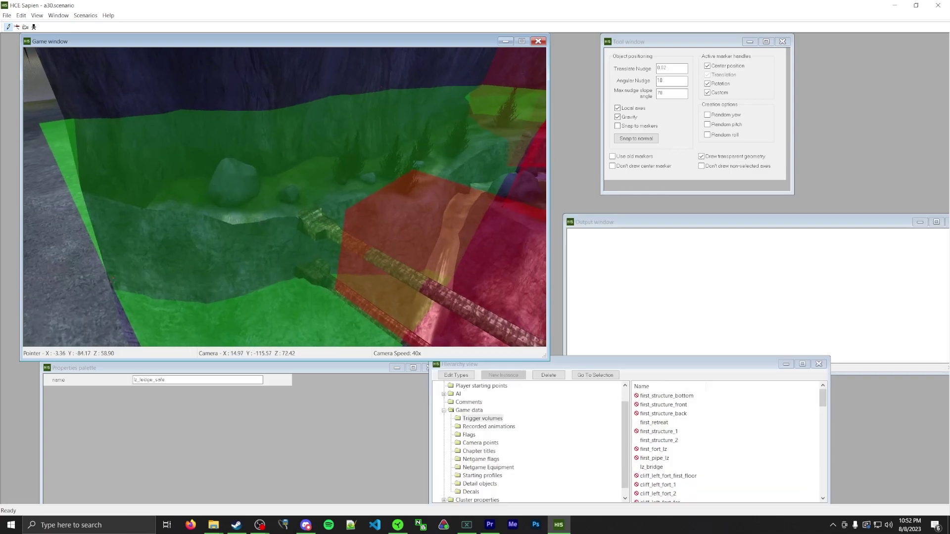
Step: Rise above the river valley and select the large trigger volume surrounding the cliff-top ledge
middle_drag(285, 196, 307, 119)
key(r)
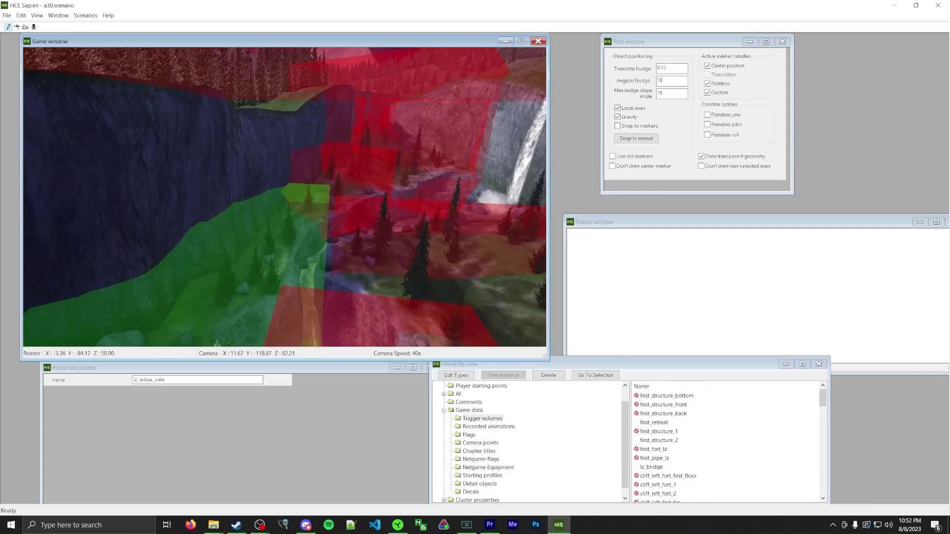
key(r)
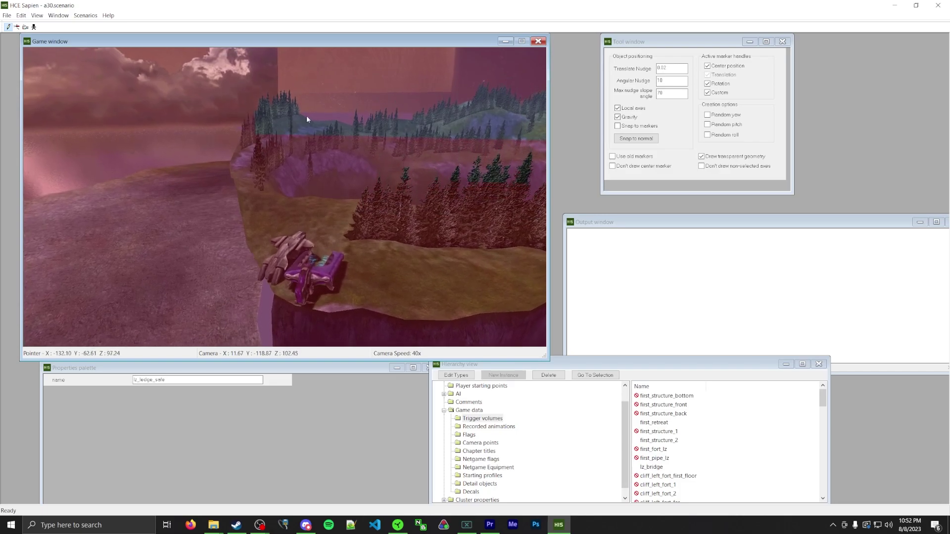
click(229, 95)
middle_drag(229, 95, 241, 142)
key(r)
key(f)
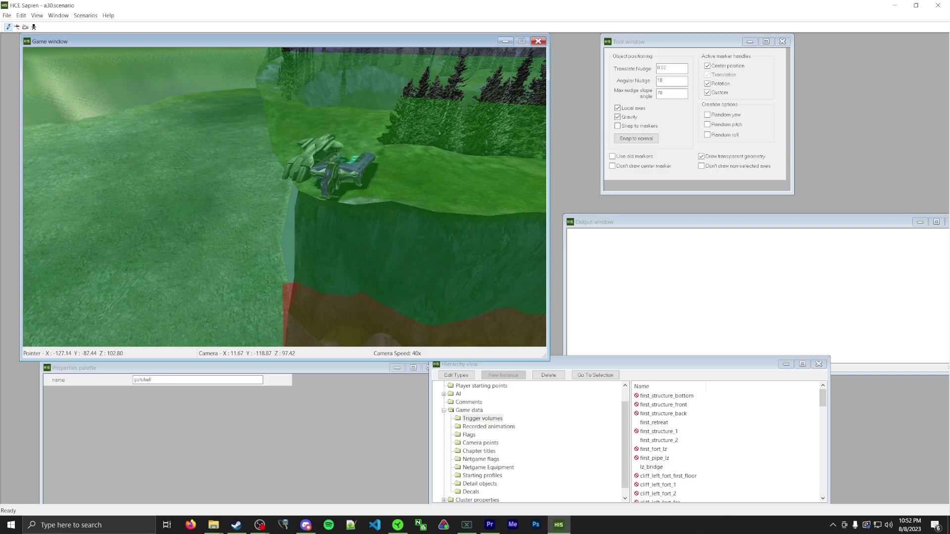
Step: Cycle through the overlapping trigger volumes and inspect the one crossing the wooded valley floor beyond the bridge
click(279, 115)
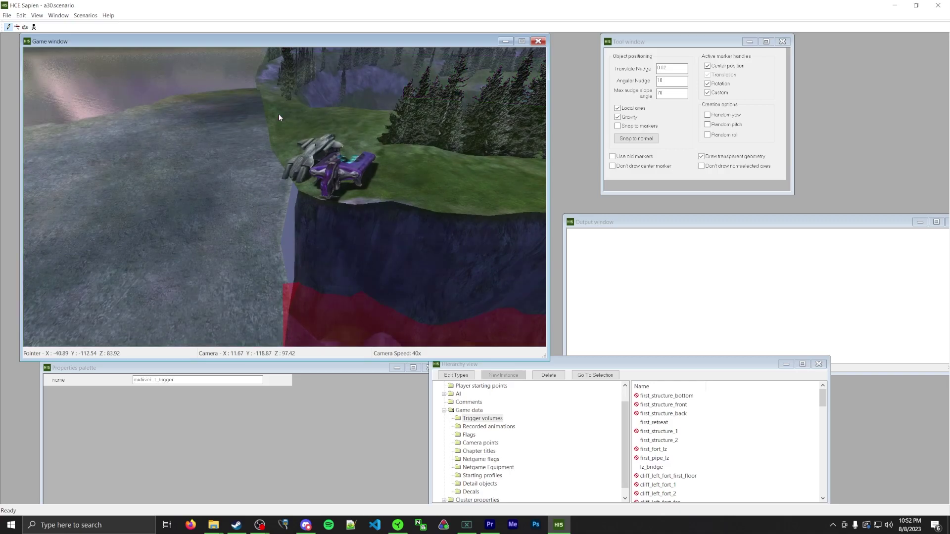
middle_drag(279, 115, 410, 130)
click(259, 189)
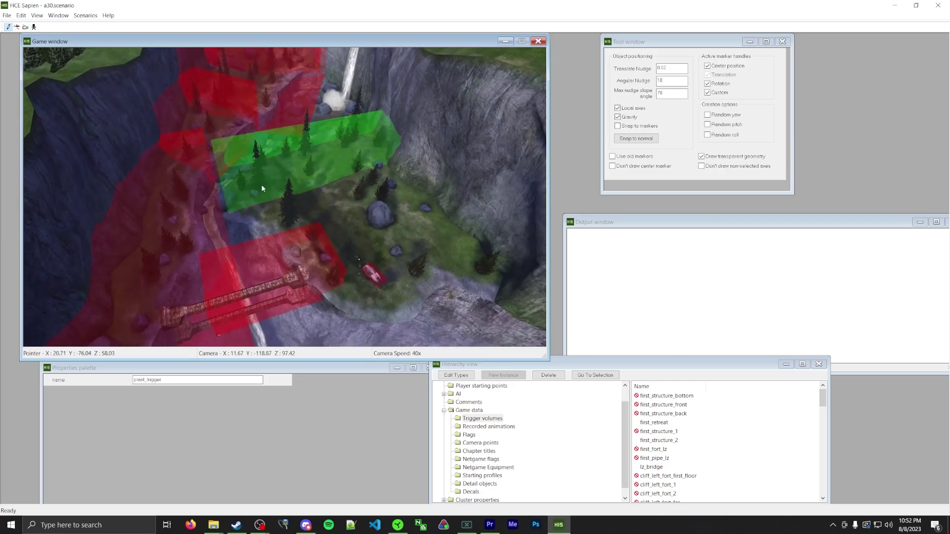
mouse_move(262, 188)
middle_down()
mouse_move(263, 198)
mouse_move(264, 183)
middle_up()
key(w)
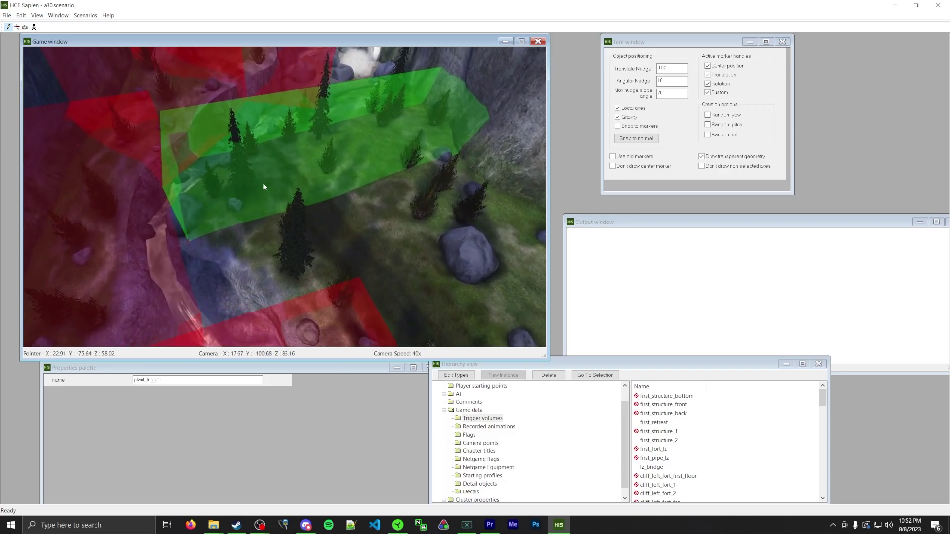
click(263, 184)
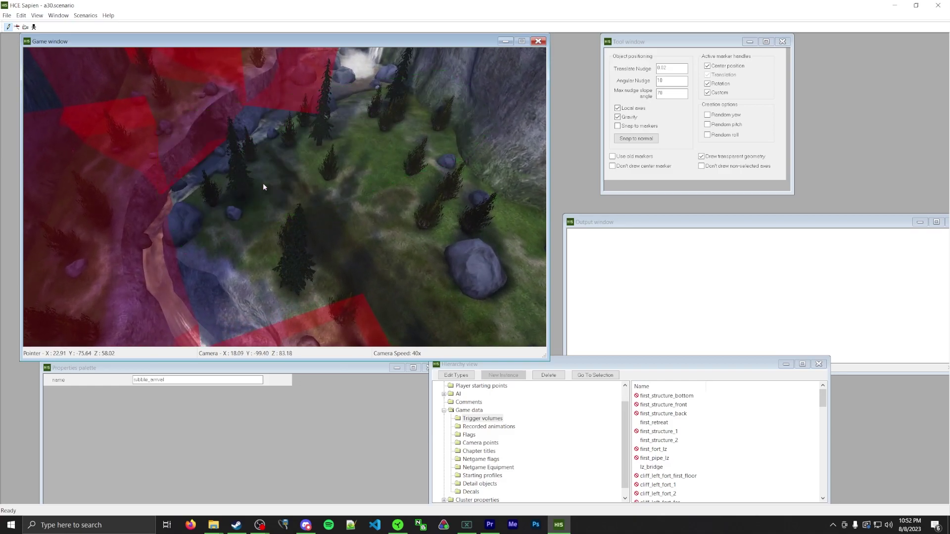
Step: Fly through the valley and survey the overlapping trigger volumes around the rubble area
click(305, 102)
middle_drag(339, 105, 337, 54)
key(w)
key(d)
middle_drag(265, 111, 264, 66)
key(w)
key(d)
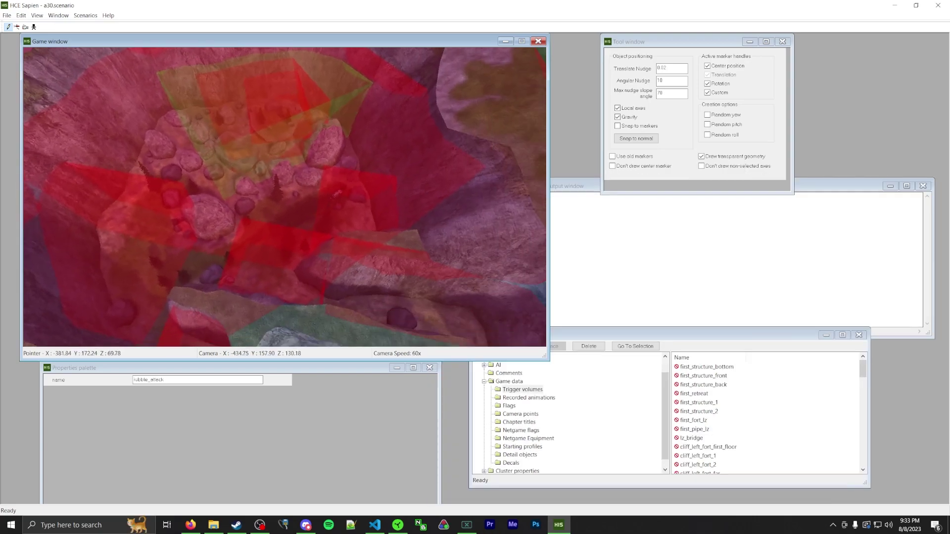
middle_drag(214, 164, 313, 144)
key(f)
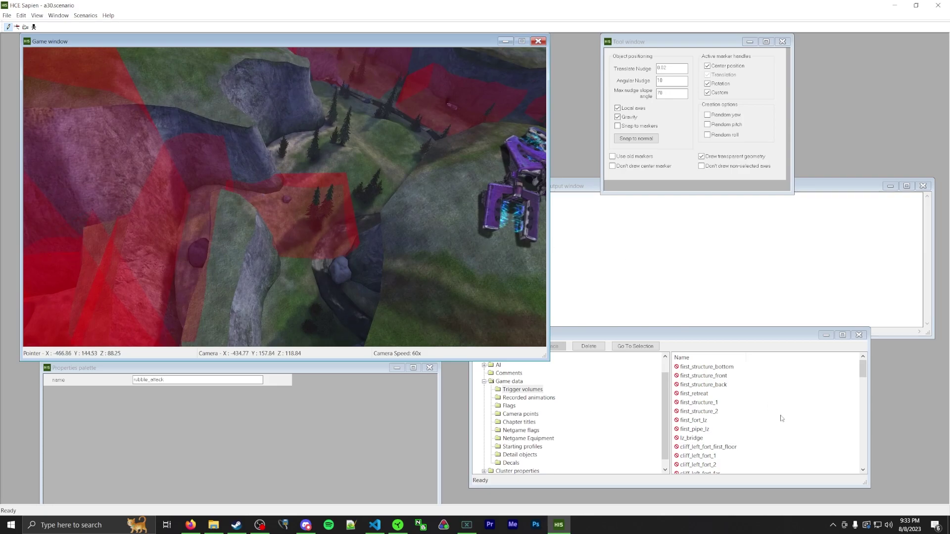
Step: Move the Hierarchy view over the Game window and browse the Trigger volumes list for the bsp entries
scroll(765, 433, down, 7)
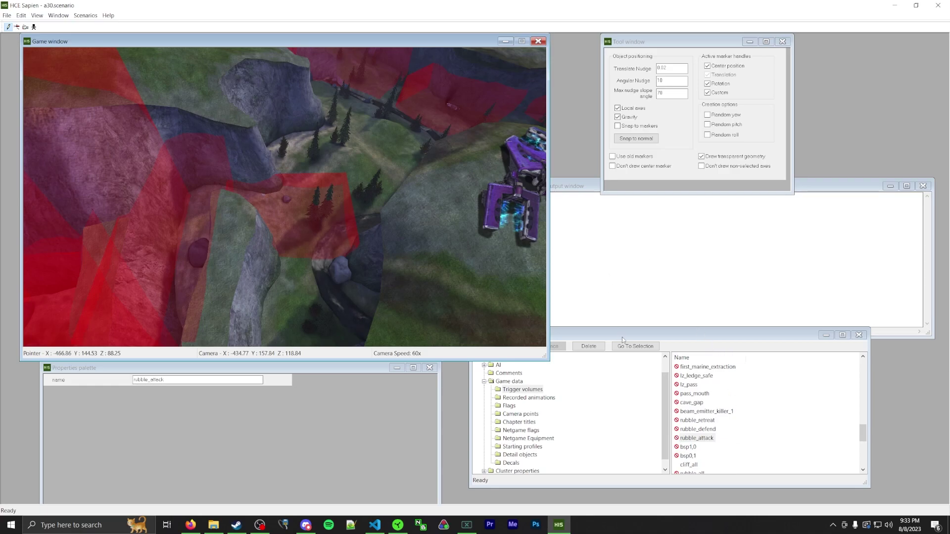
drag(622, 340, 366, 83)
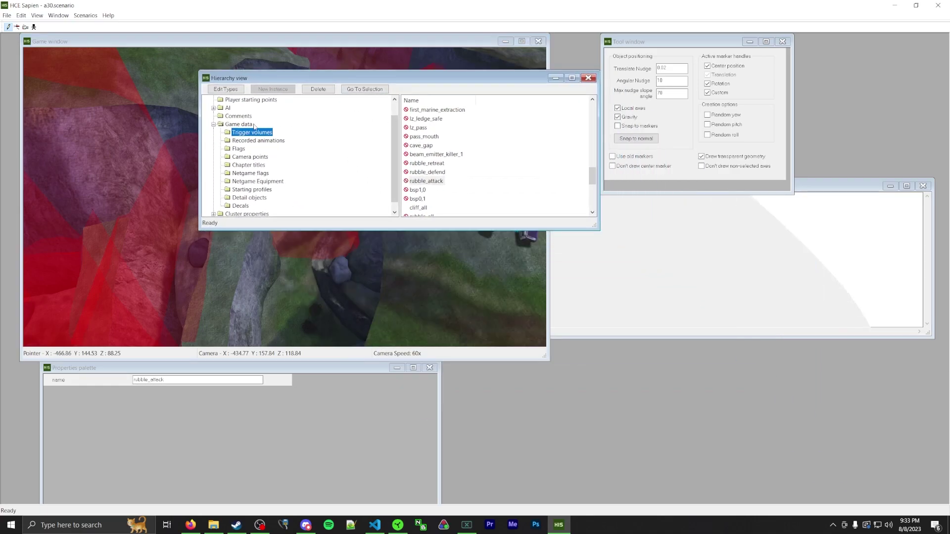
scroll(450, 172, up, 7)
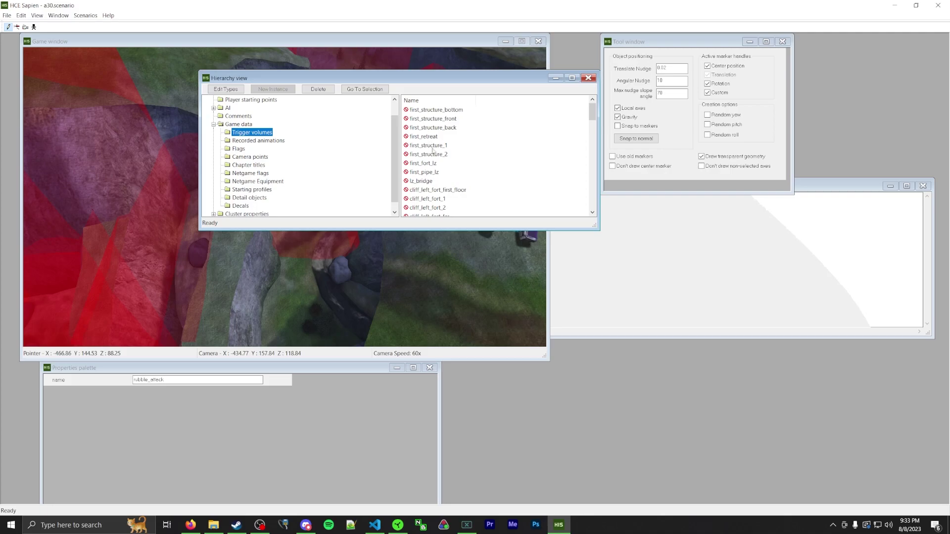
scroll(433, 152, down, 5)
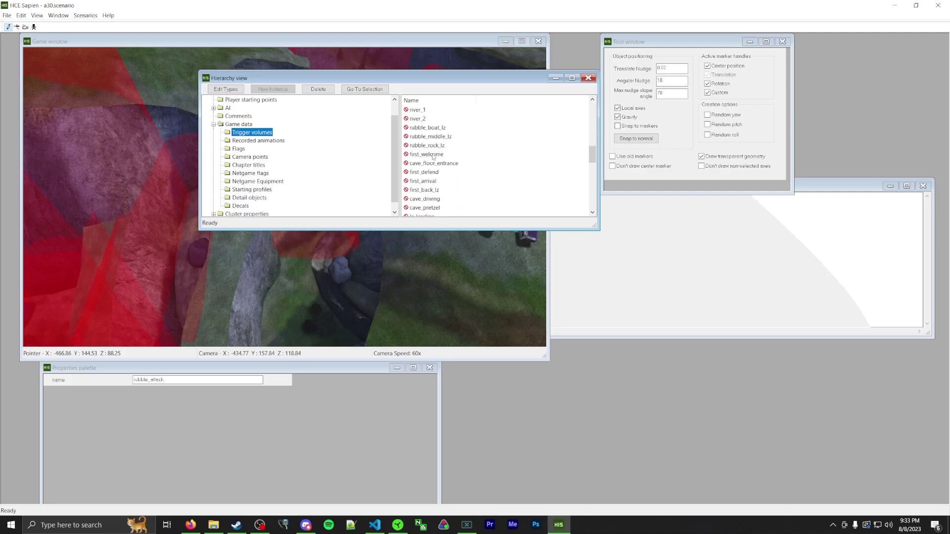
scroll(432, 157, down, 6)
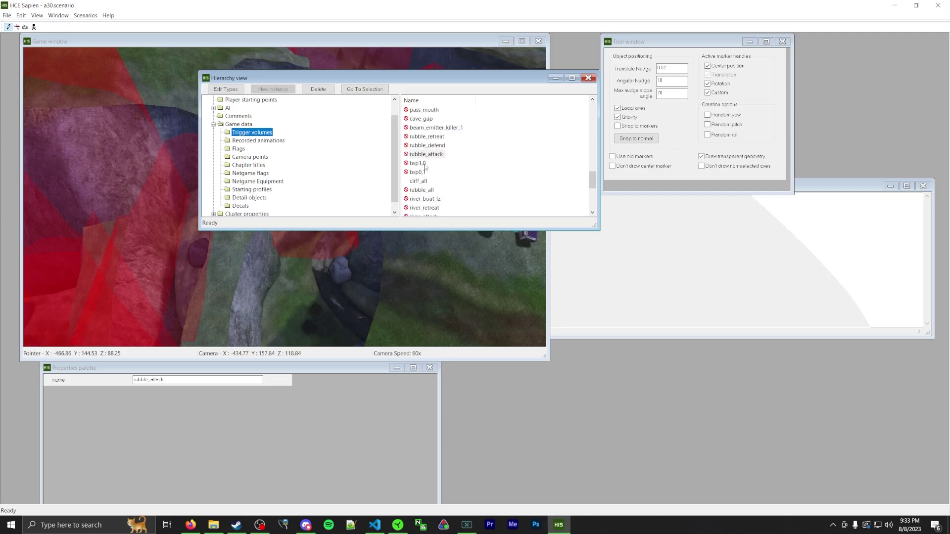
Step: Jump to the bsp0,1 trigger volume and move the camera to view it inside the tunnel
double_click(419, 171)
middle_drag(434, 257, 161, 282)
key(w)
key(w)
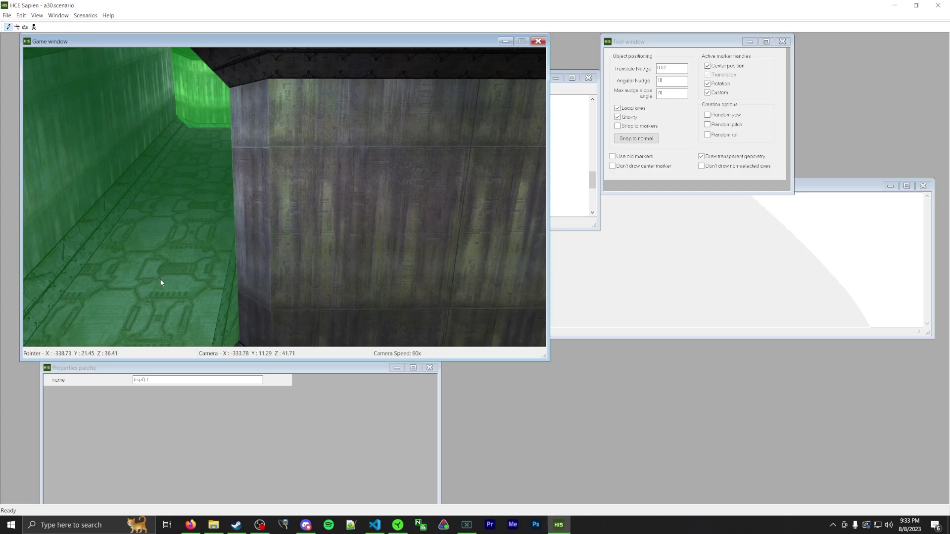
Step: Highlight the numbers in the bsp0,1 name and compare them with the BSP list, keeping a30_b active
click(143, 379)
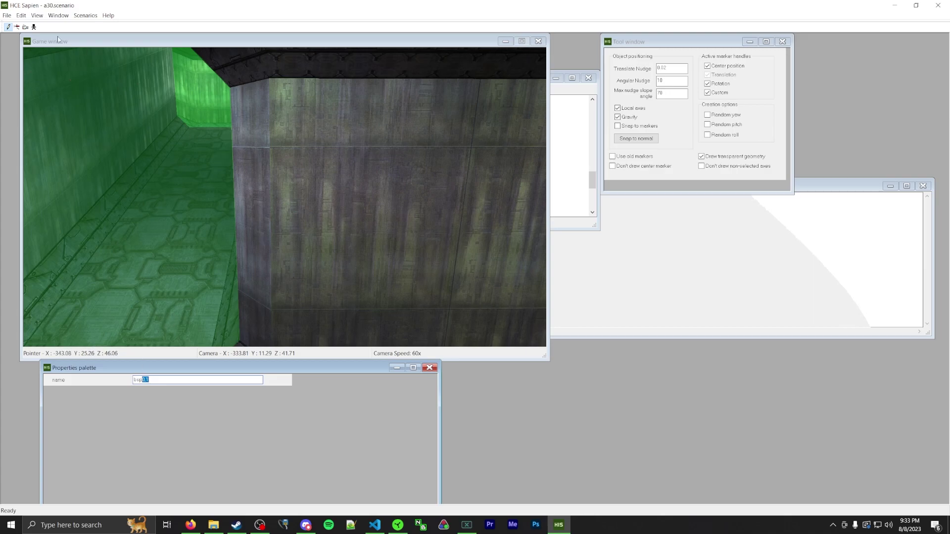
click(21, 16)
click(37, 26)
click(423, 243)
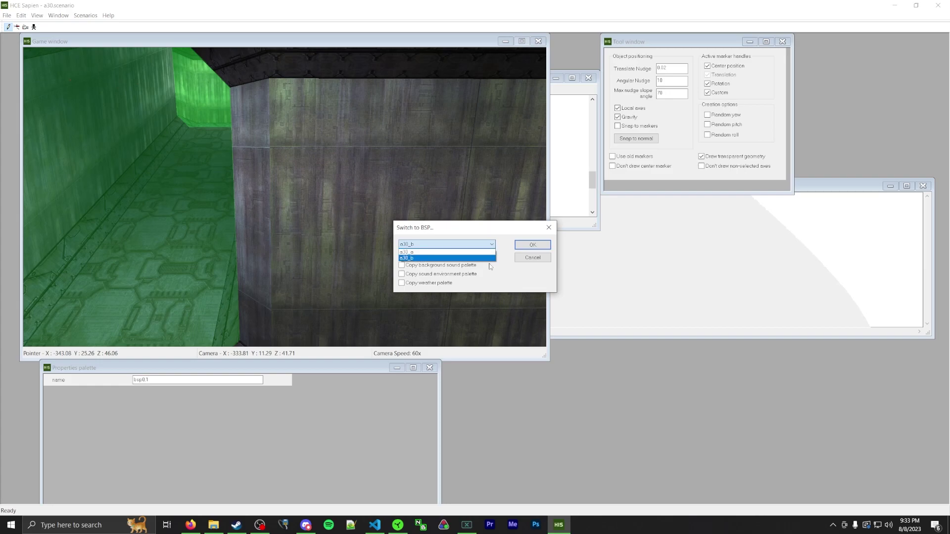
click(528, 264)
click(532, 245)
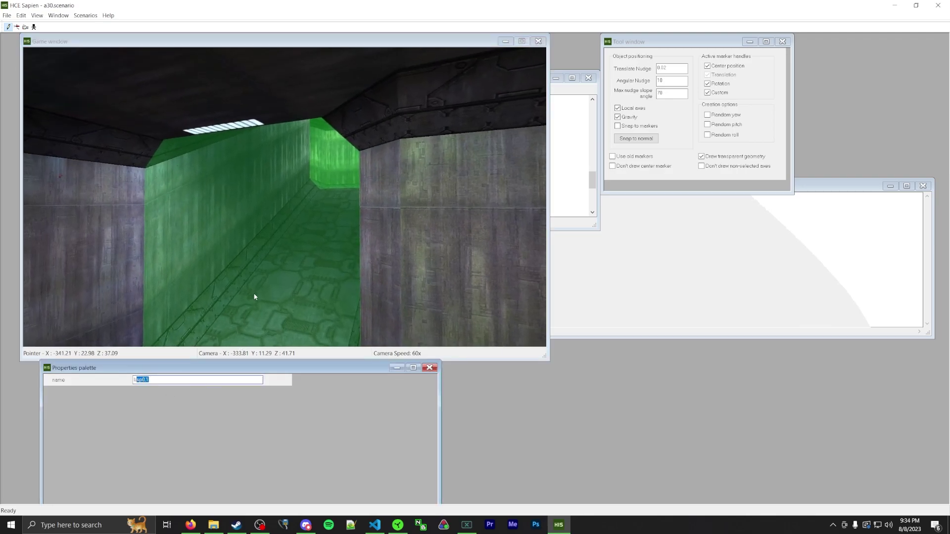
Step: Select the neighbouring bsp1,0 trigger volume in the tunnel and highlight its name in the properties
middle_drag(255, 297, 261, 293)
key(w)
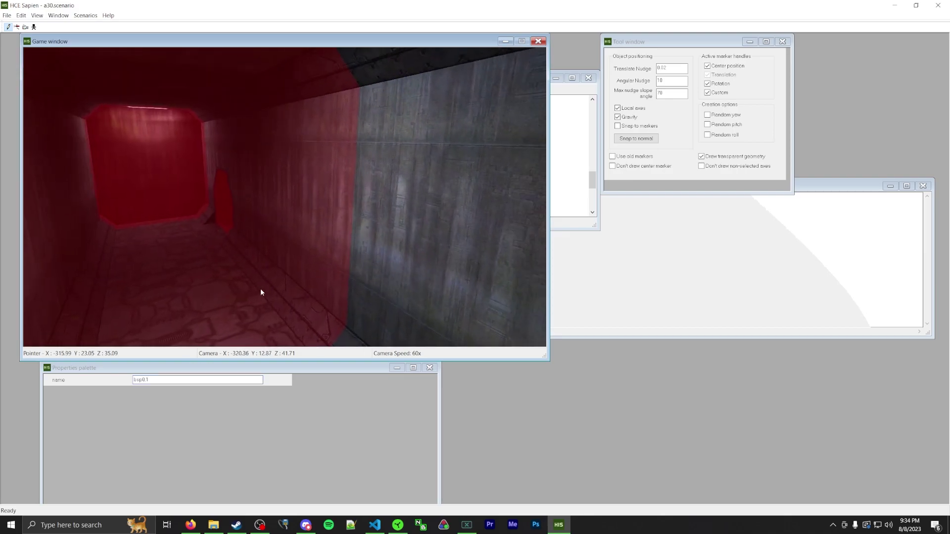
click(143, 248)
middle_drag(144, 249, 179, 328)
key(a)
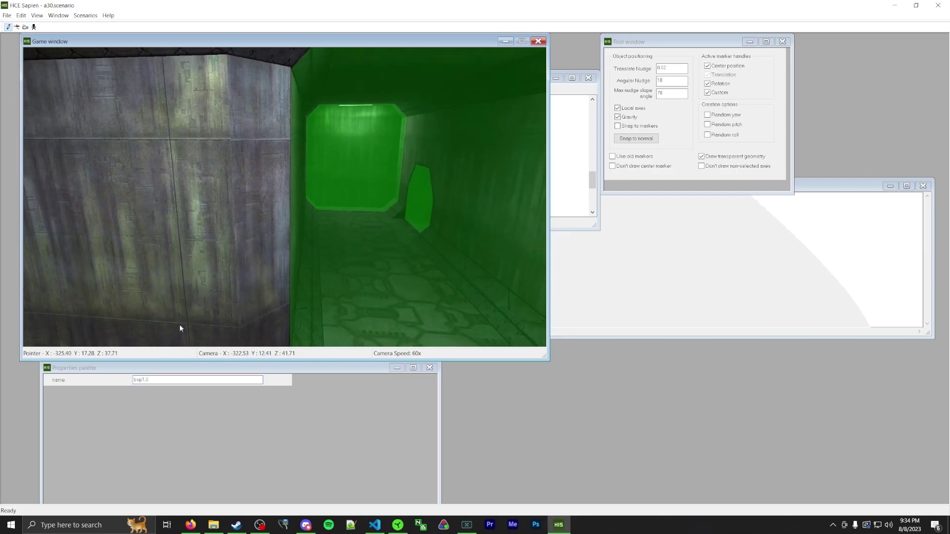
double_click(162, 381)
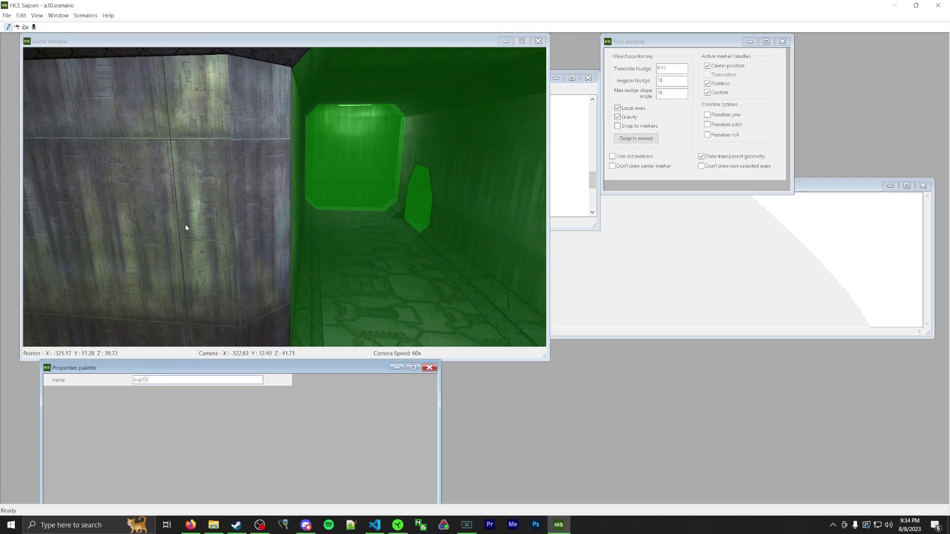
Step: Check the a30_a and a30_b entries in the Switch to BSP list and cancel without switching
click(20, 16)
click(40, 24)
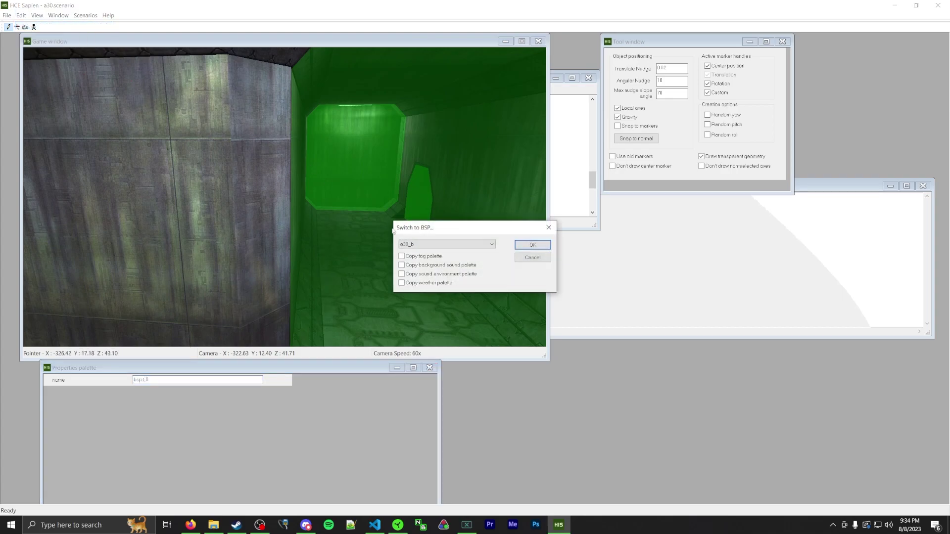
click(425, 246)
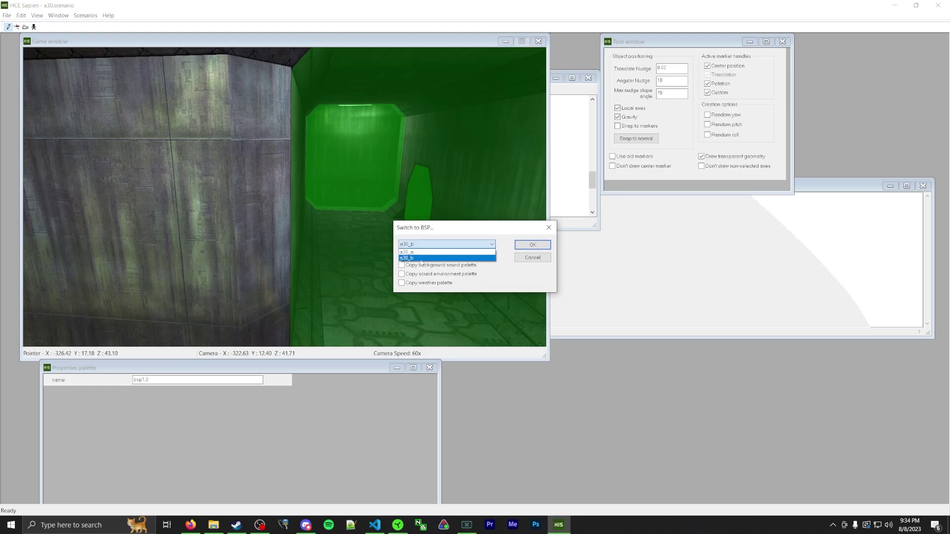
click(517, 257)
click(534, 258)
Step: Examine the bsp1,0 trigger volume and the tunnel geometry around it from several angles
middle_click(426, 260)
key(w)
middle_drag(426, 260, 539, 264)
key(w)
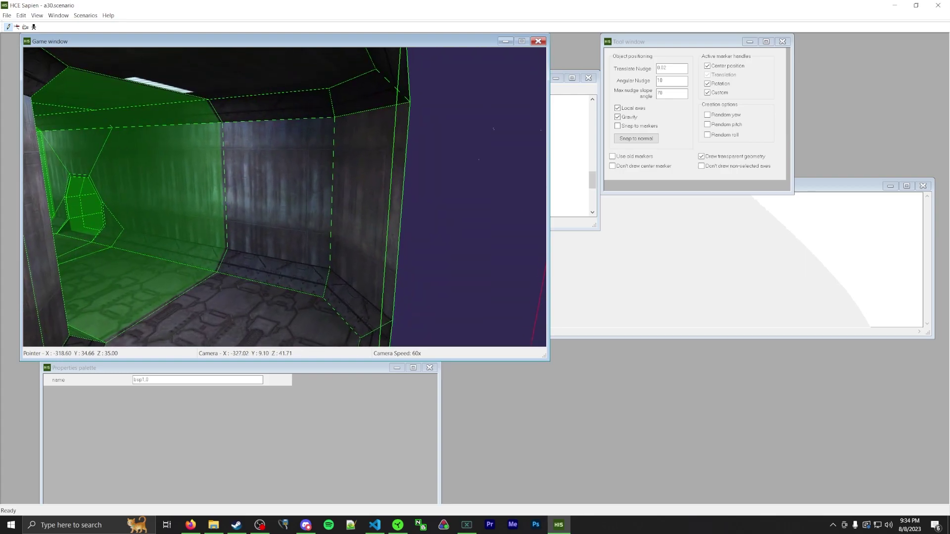
middle_drag(303, 149, 302, 149)
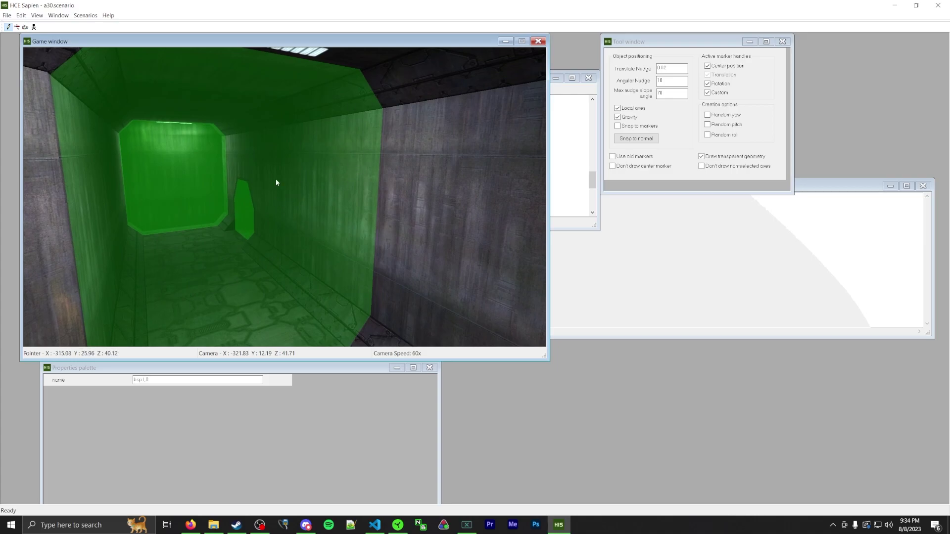
middle_drag(276, 183, 276, 131)
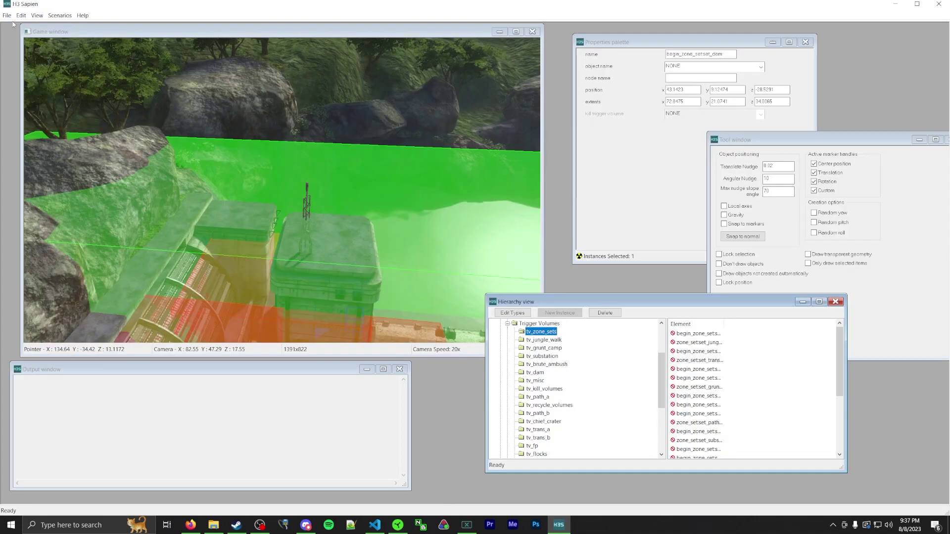
Step: Bring up the Open Scenario dialog and go up from the 010_jungle folder to the H3EK tags folder
click(7, 15)
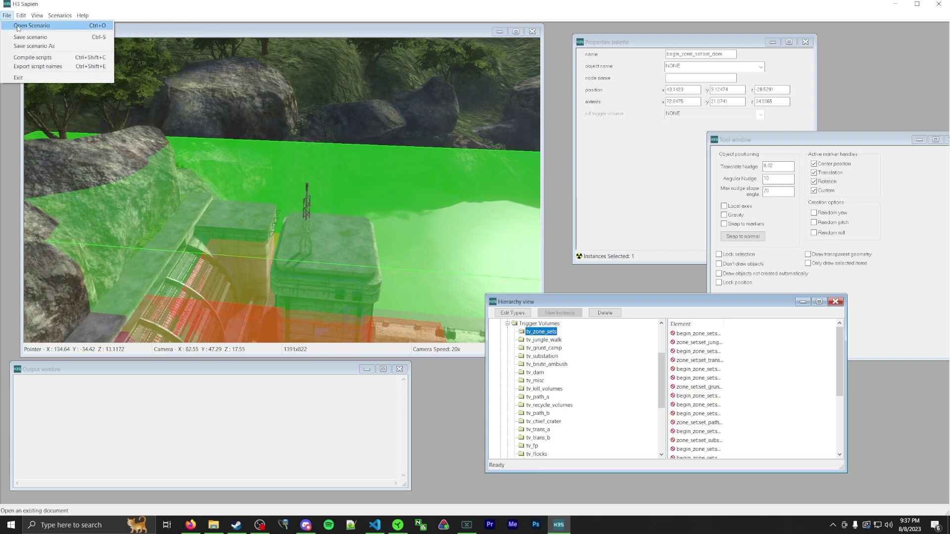
click(18, 26)
click(487, 295)
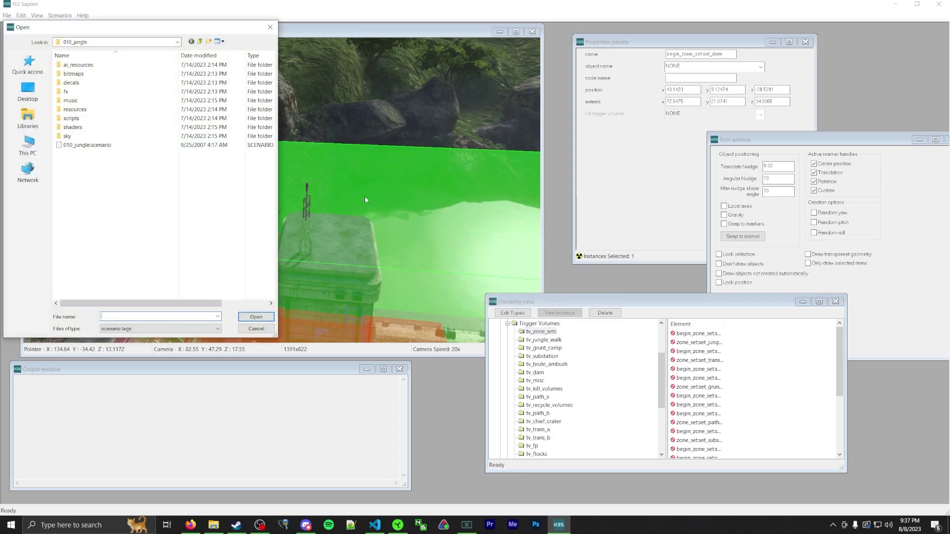
click(177, 43)
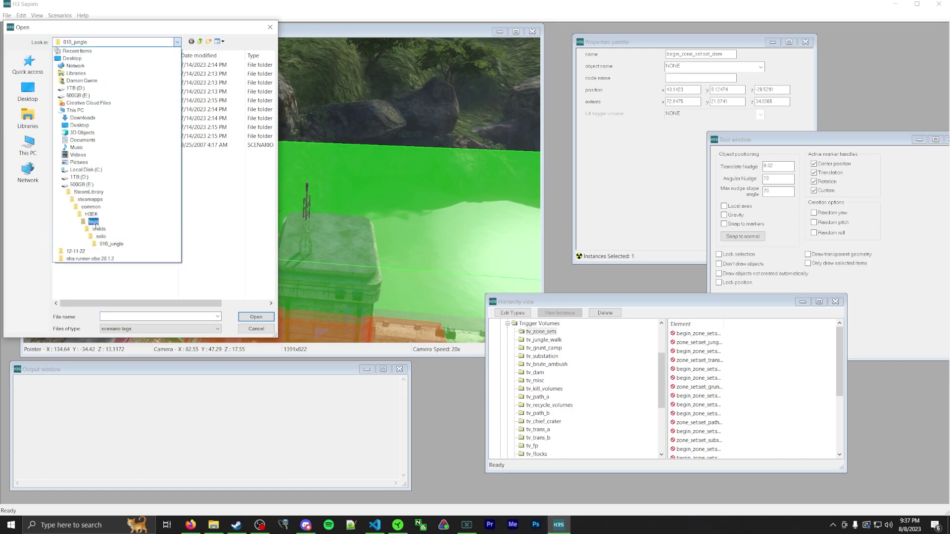
click(94, 223)
click(177, 43)
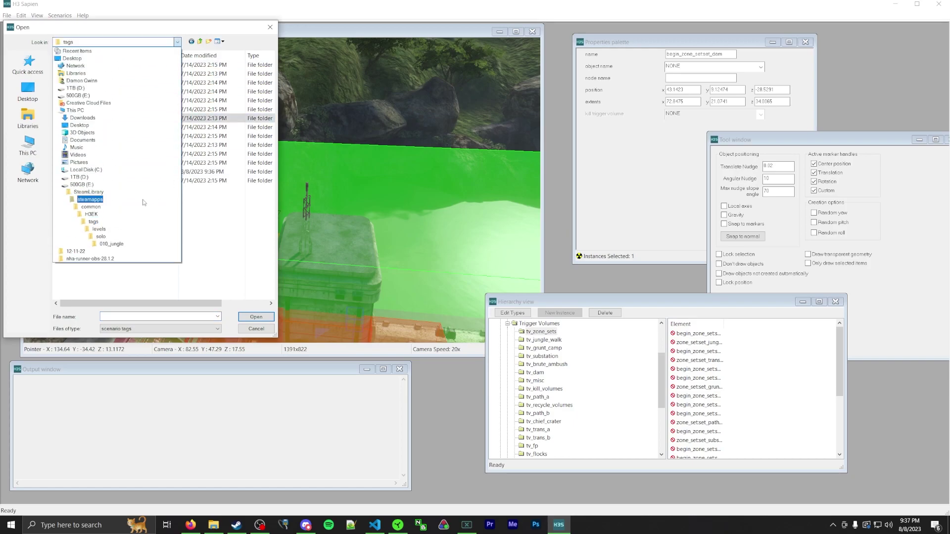
click(98, 222)
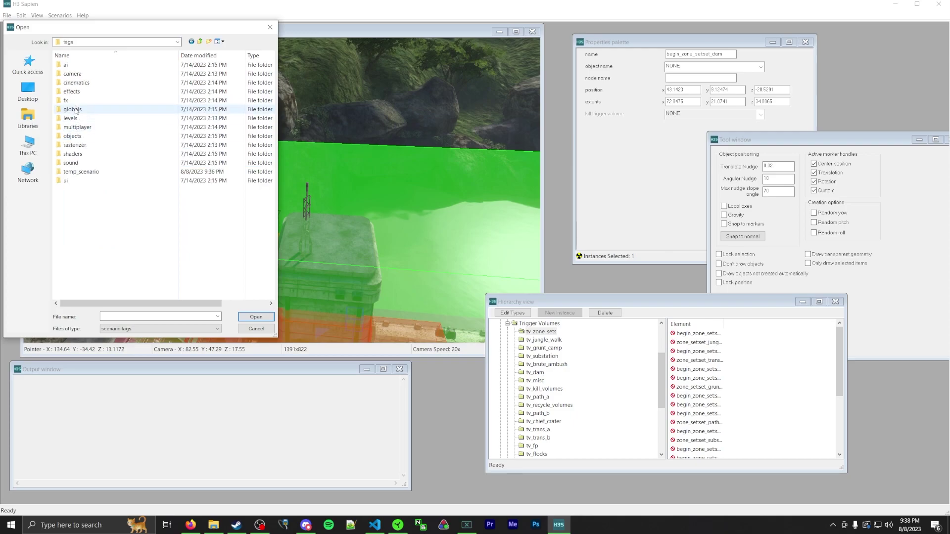
Step: Browse through levels and solo to the 010_jungle folder, and dismiss the dialog without opening a scenario
double_click(84, 118)
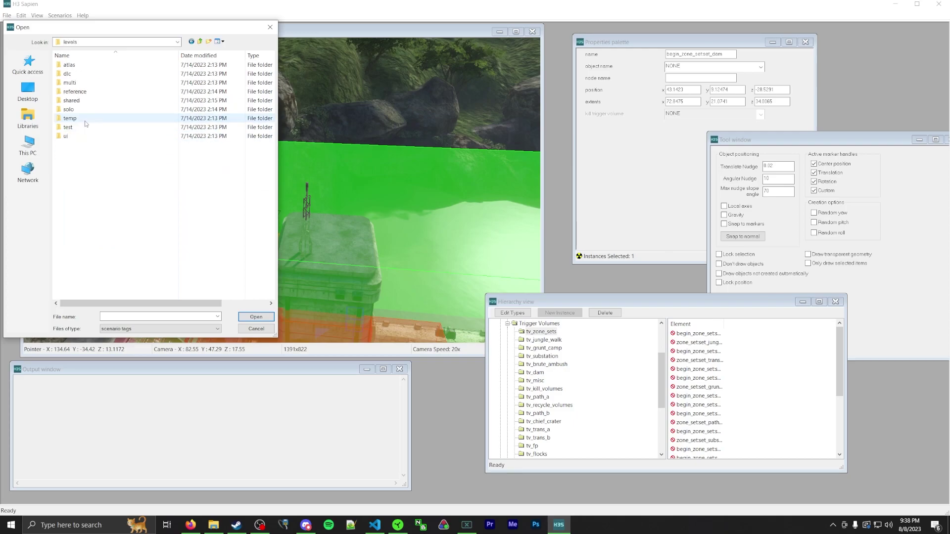
double_click(87, 110)
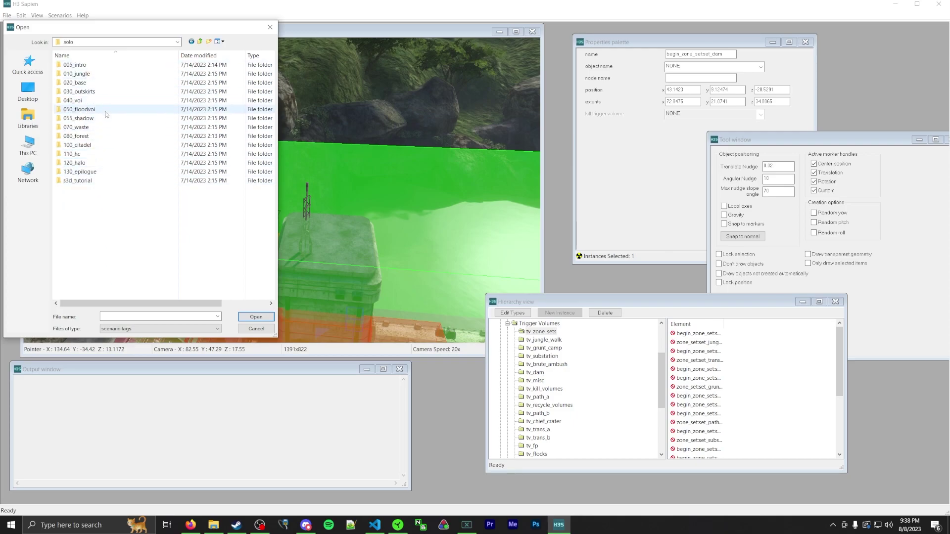
double_click(92, 73)
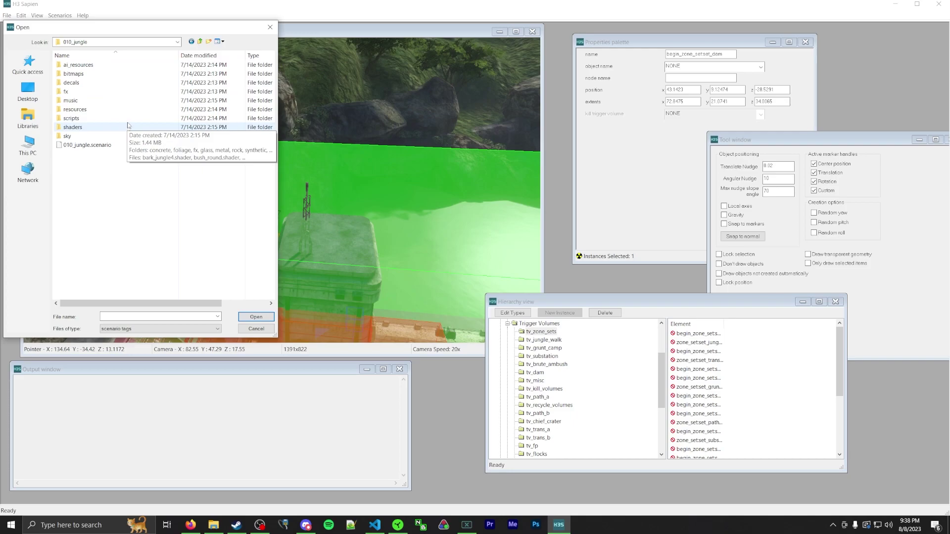
click(270, 28)
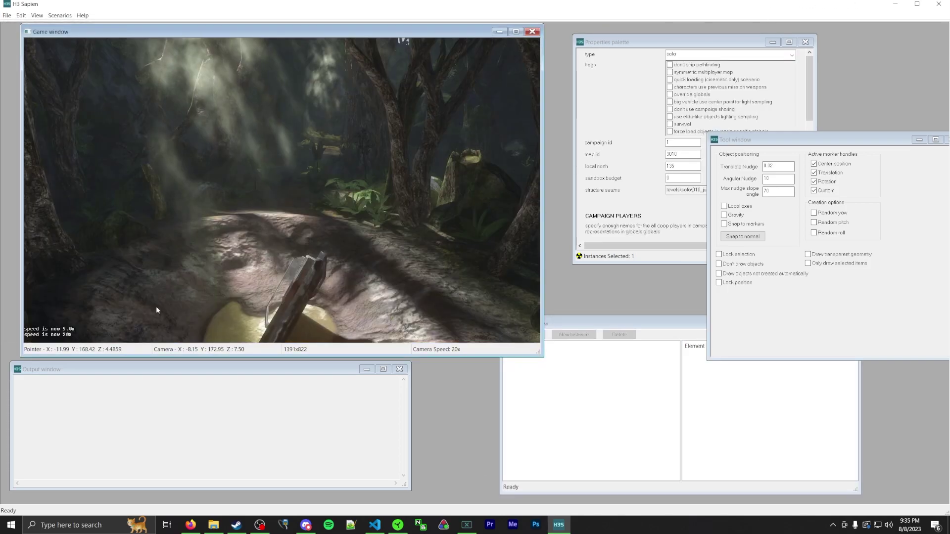
Step: Switch to File Explorer to point out H3EK (Extract).bat in the H3EK folder, and return to Sapien
click(214, 525)
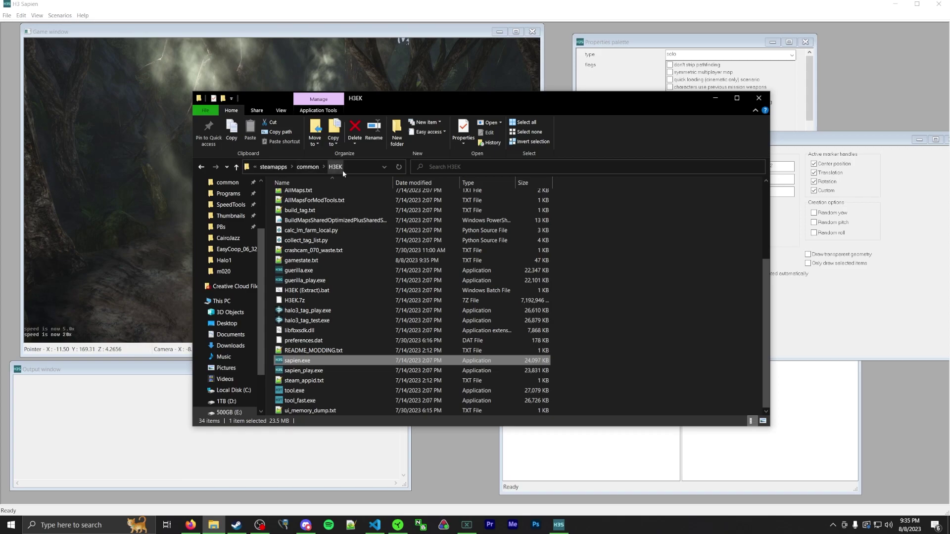
click(307, 291)
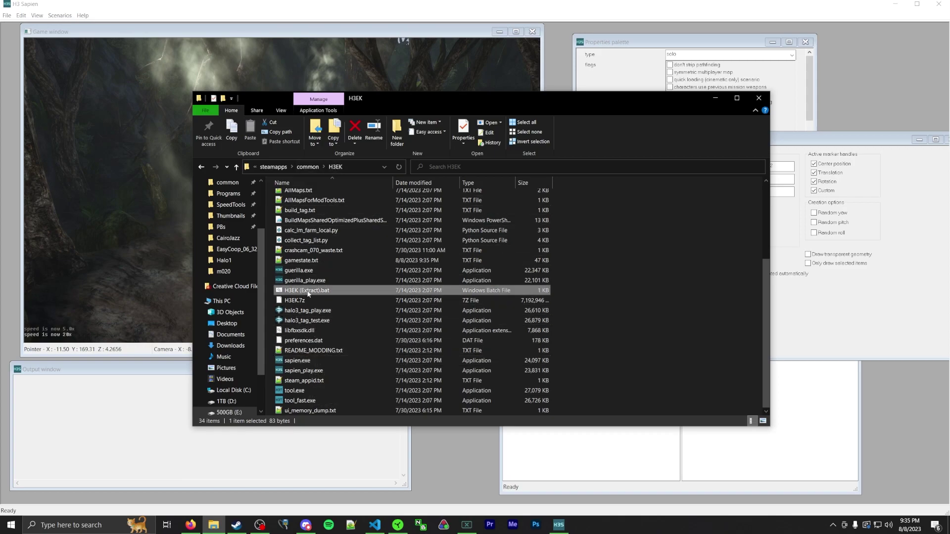
click(161, 194)
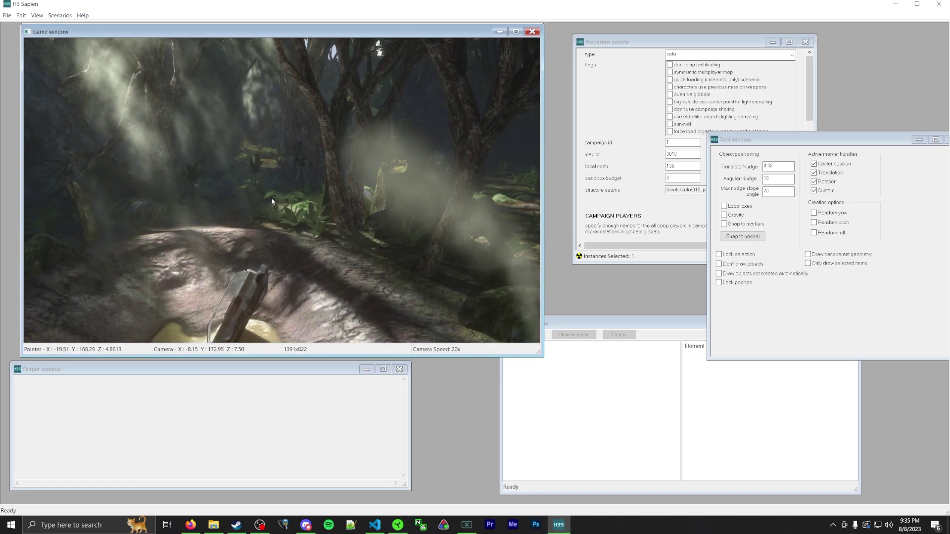
Step: Bring the Hierarchy view to the front, shift it slightly up over the Game window, and expand its Scenario folder
middle_drag(271, 197, 292, 255)
middle_drag(329, 204, 217, 164)
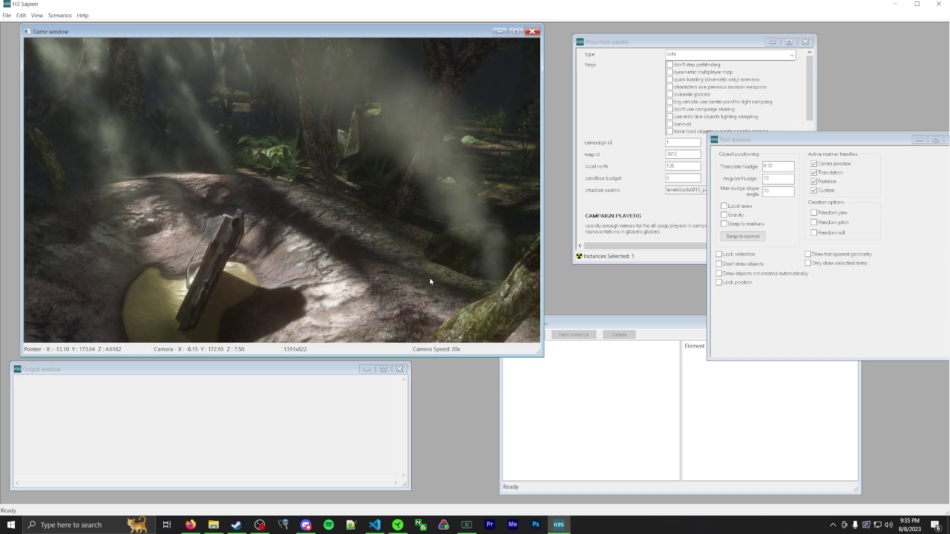
click(566, 325)
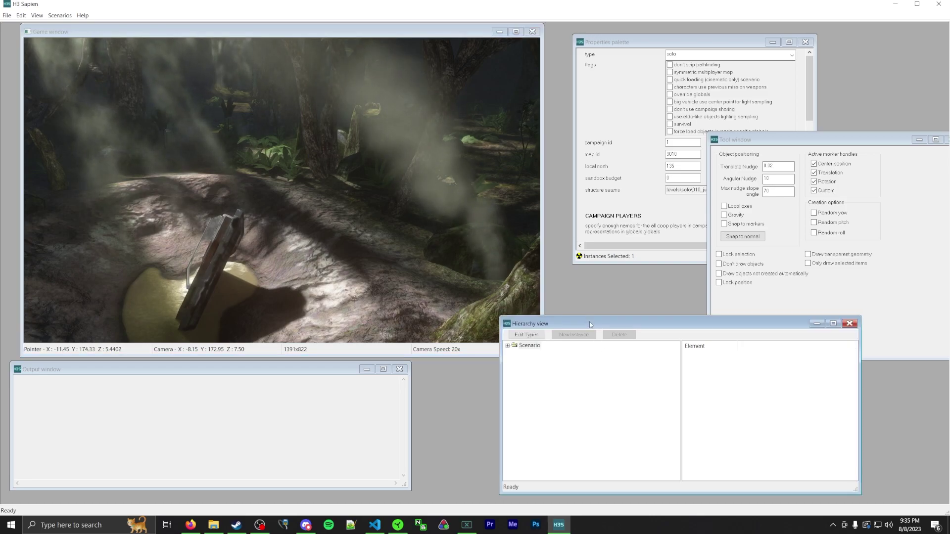
drag(589, 322, 572, 300)
click(515, 323)
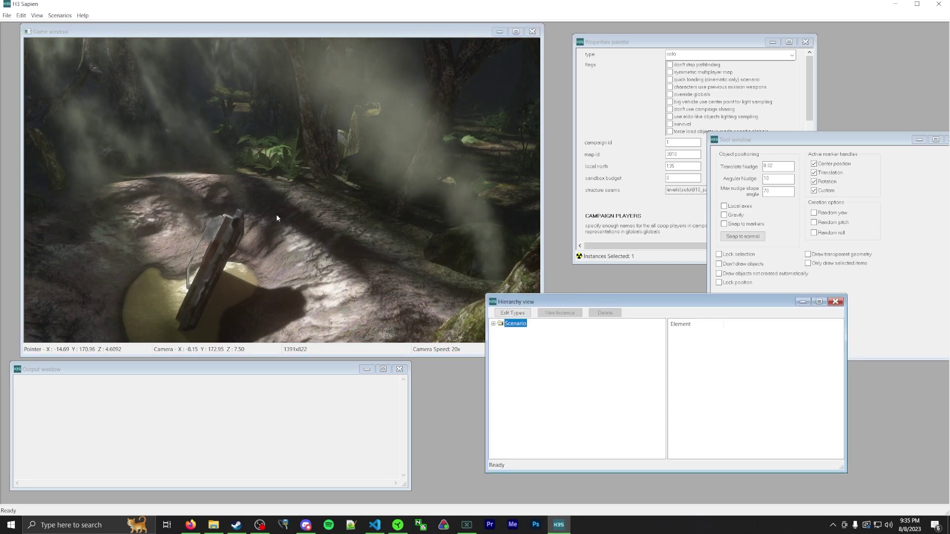
key(a)
middle_drag(276, 215, 515, 334)
key(d)
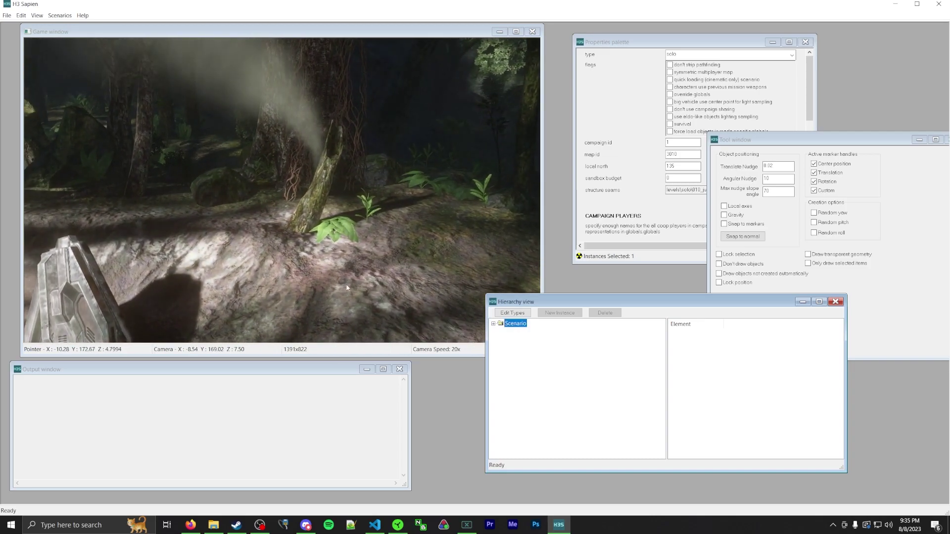
click(494, 324)
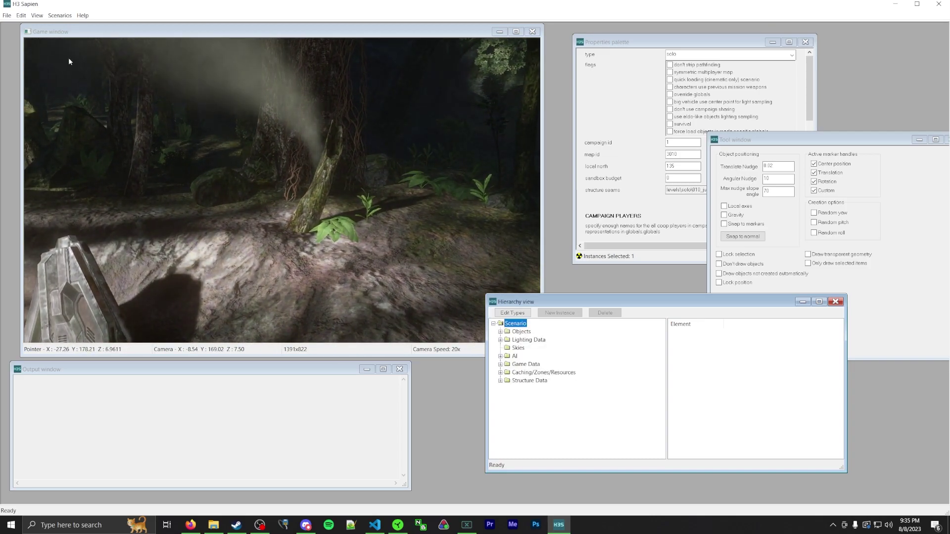
Step: Switch the active zone set to set_dam
click(22, 15)
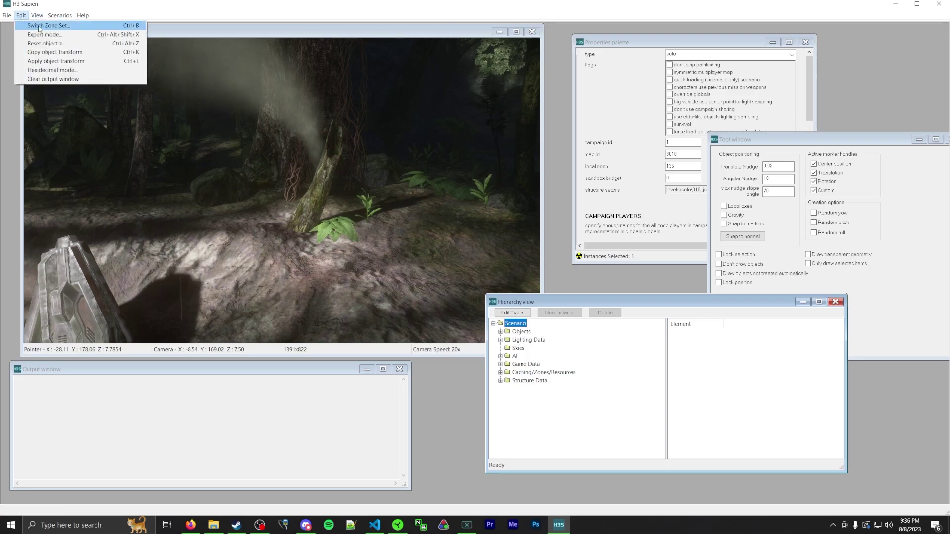
click(48, 25)
click(454, 255)
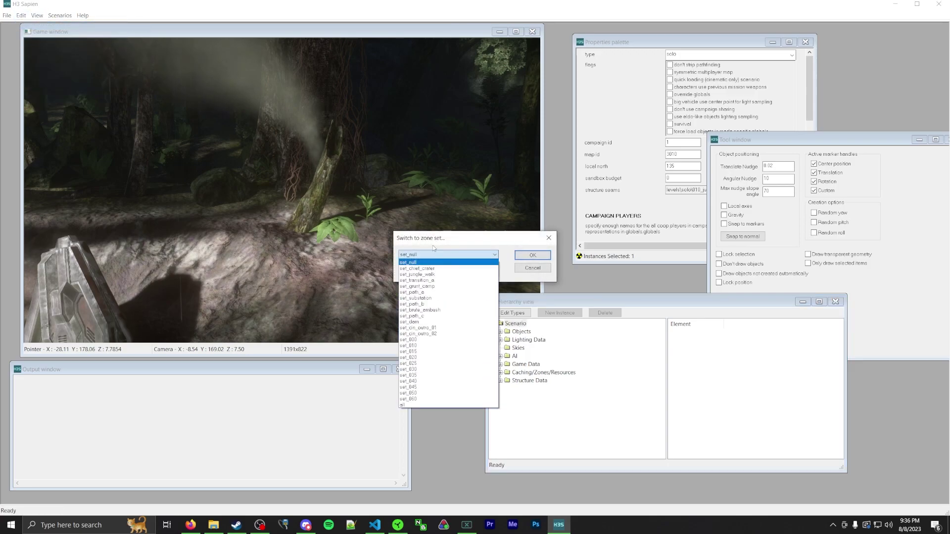
click(413, 322)
click(526, 256)
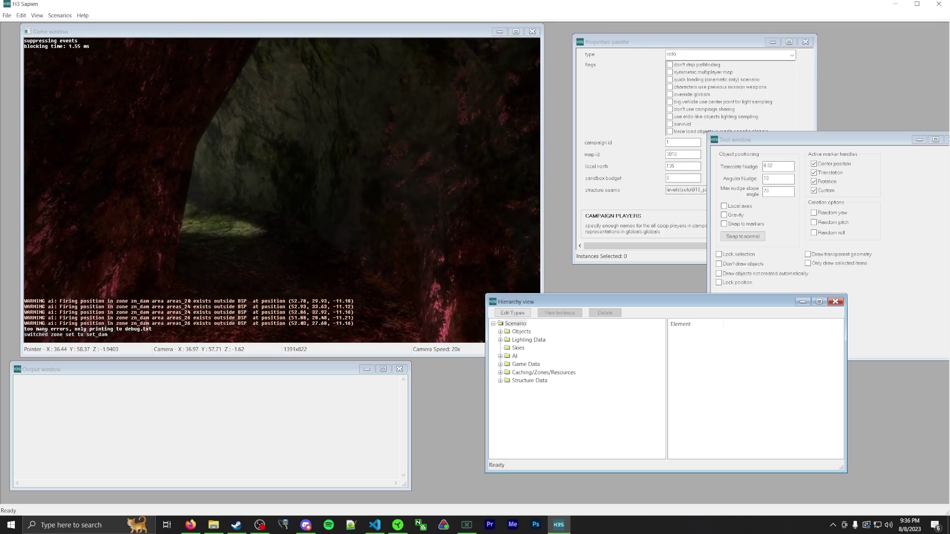
Step: Fly the camera out to the dam and examine the lake, towers and gates of this zone set
key(w)
key(w)
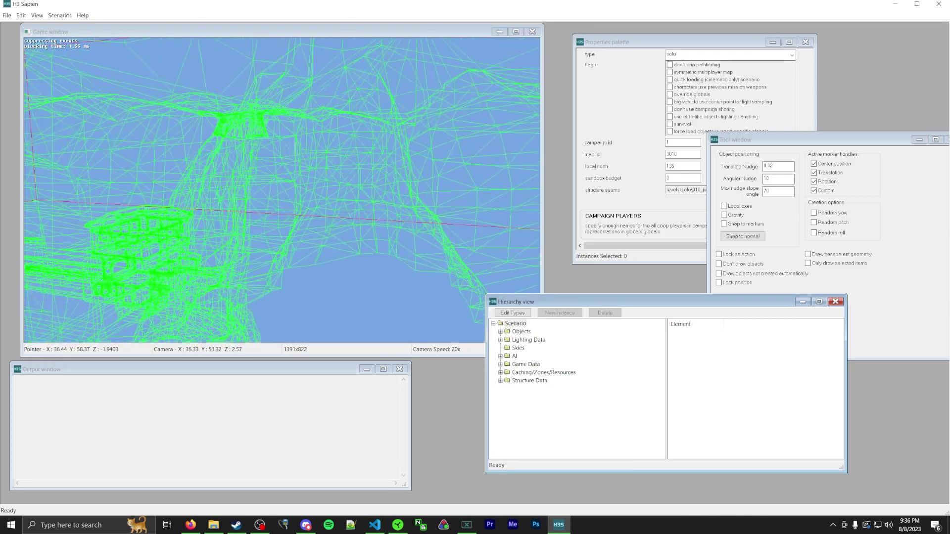
key(w)
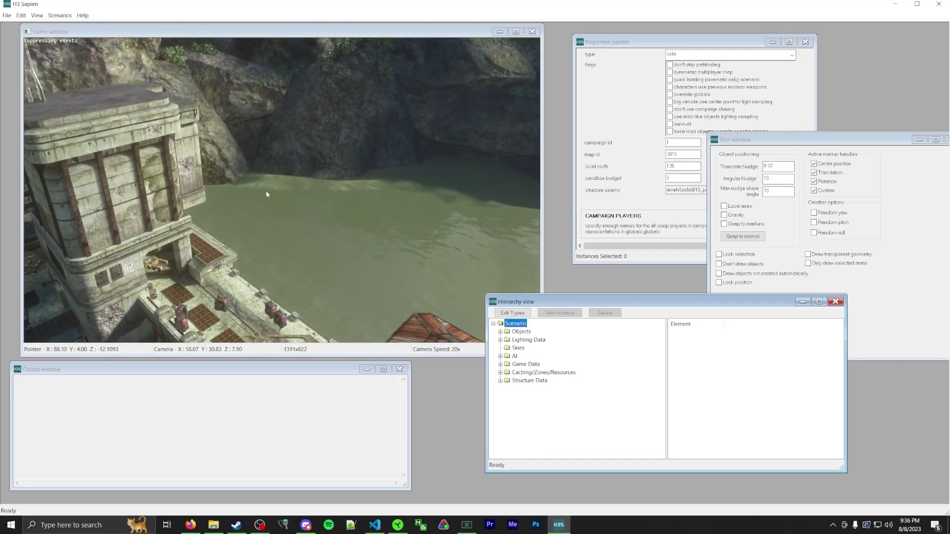
middle_drag(324, 212, 54, 212)
key(w)
key(w)
key(s)
middle_drag(434, 179, 335, 209)
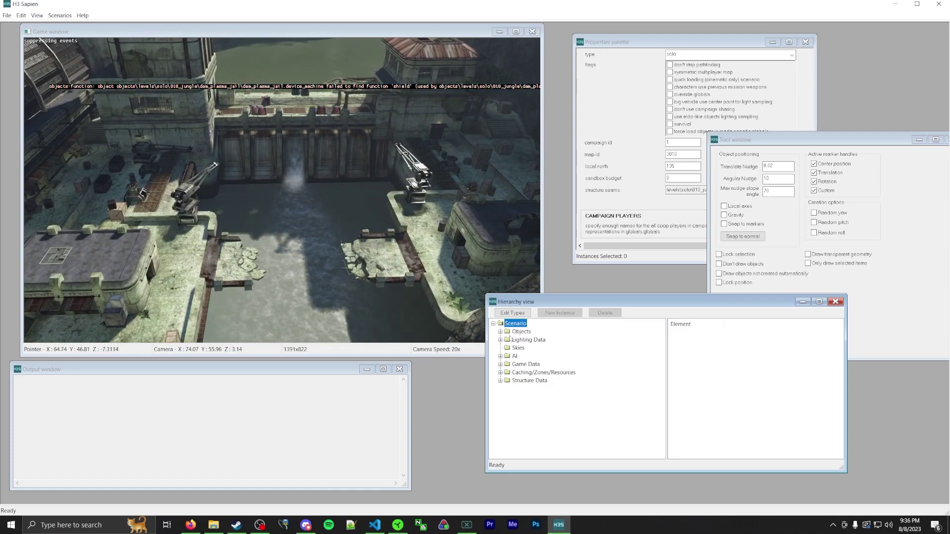
Step: Expand Game Data and select Trigger Volumes to display every trigger volume around the dam
click(500, 364)
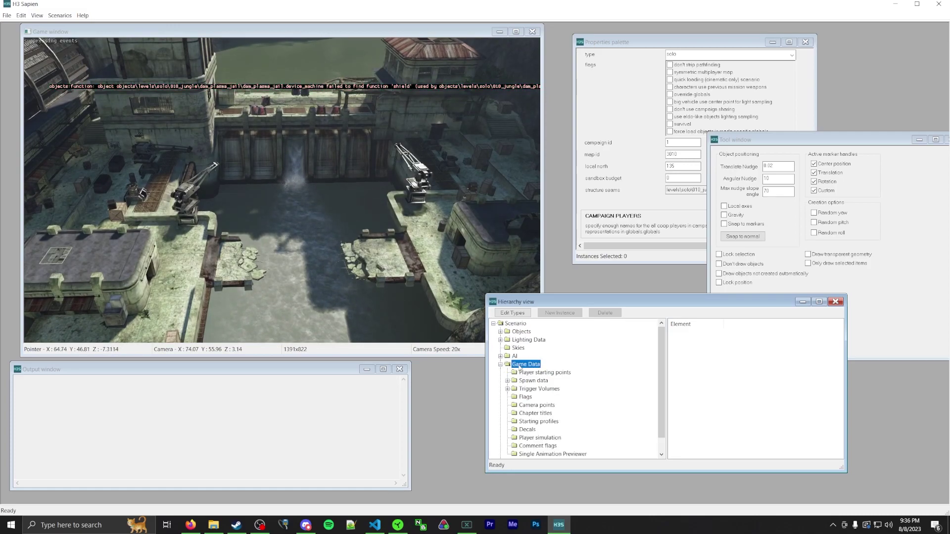
click(538, 389)
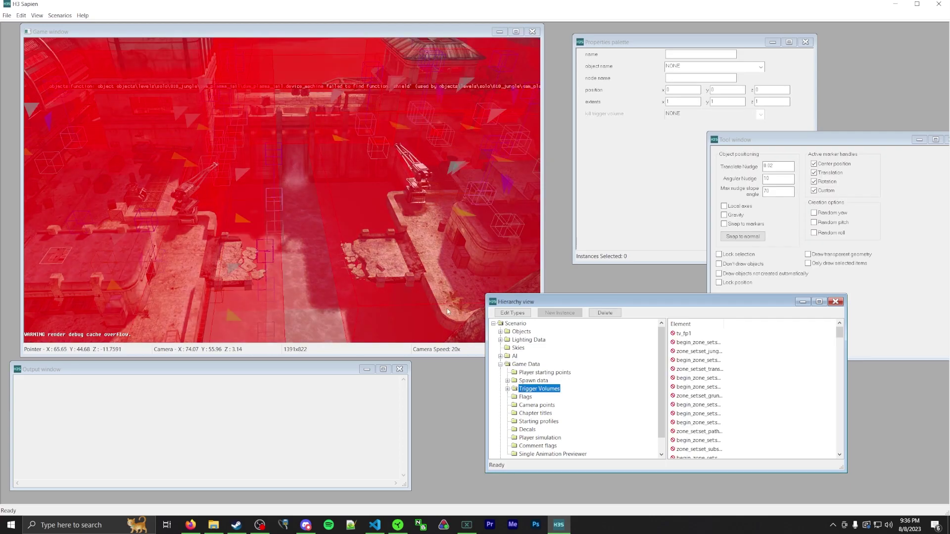
middle_drag(412, 267, 403, 198)
key(r)
key(f)
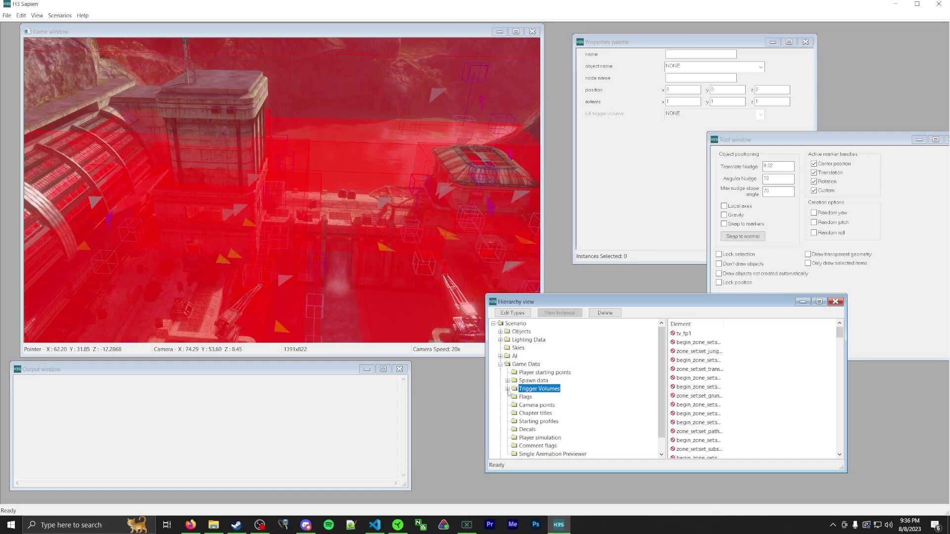
Step: Expand Trigger Volumes, show only the tv_zone_sets group, and select the begin_zone_set volume for set_dam over the dam
click(507, 390)
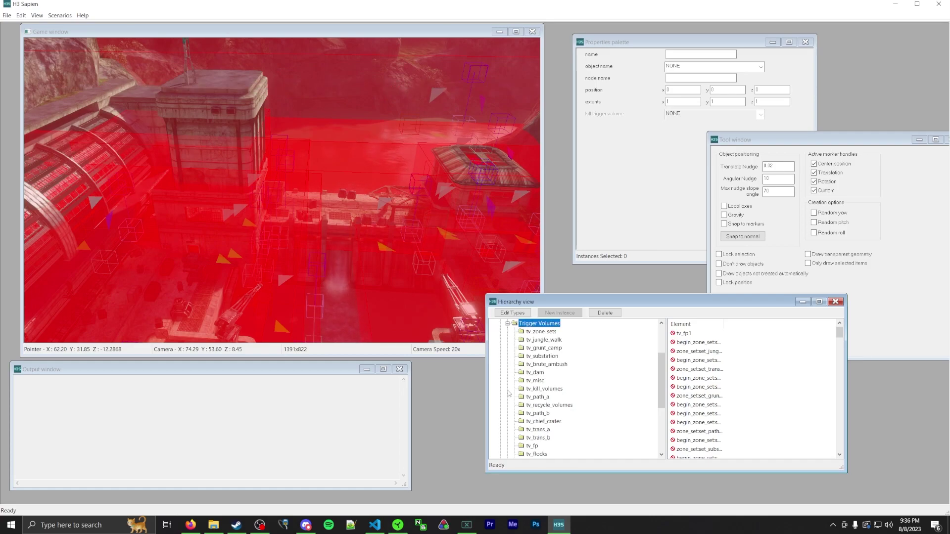
click(544, 335)
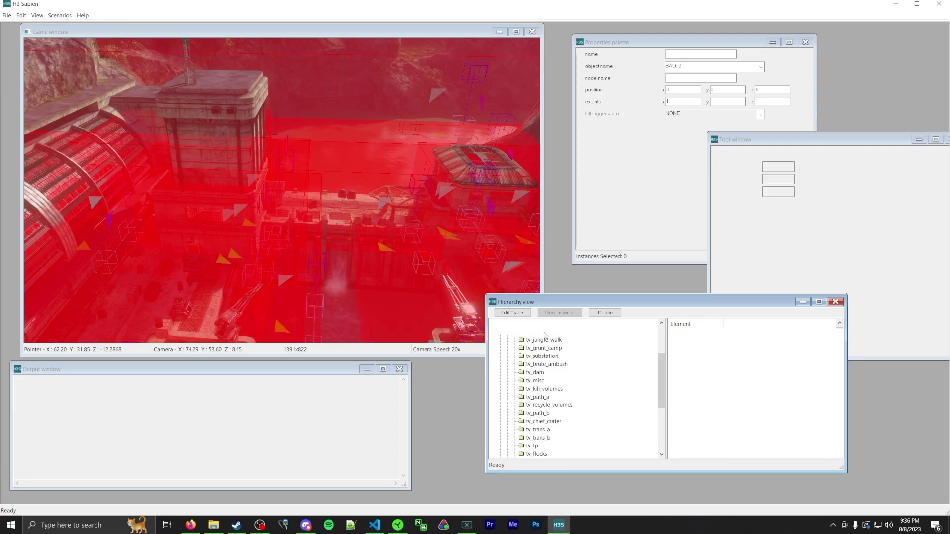
middle_drag(430, 244, 416, 211)
key(a)
click(416, 210)
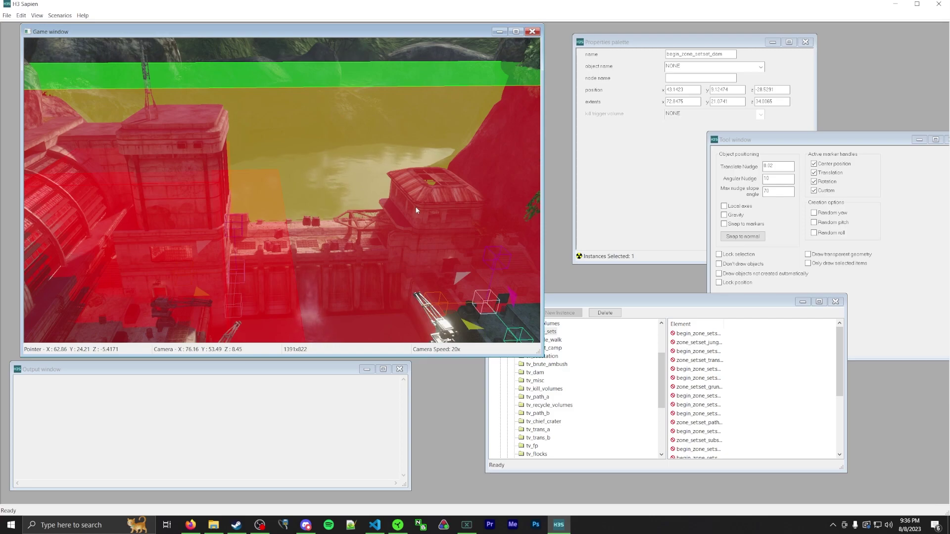
Step: Show only the tv_dam group of trigger volumes in the Game window
click(584, 368)
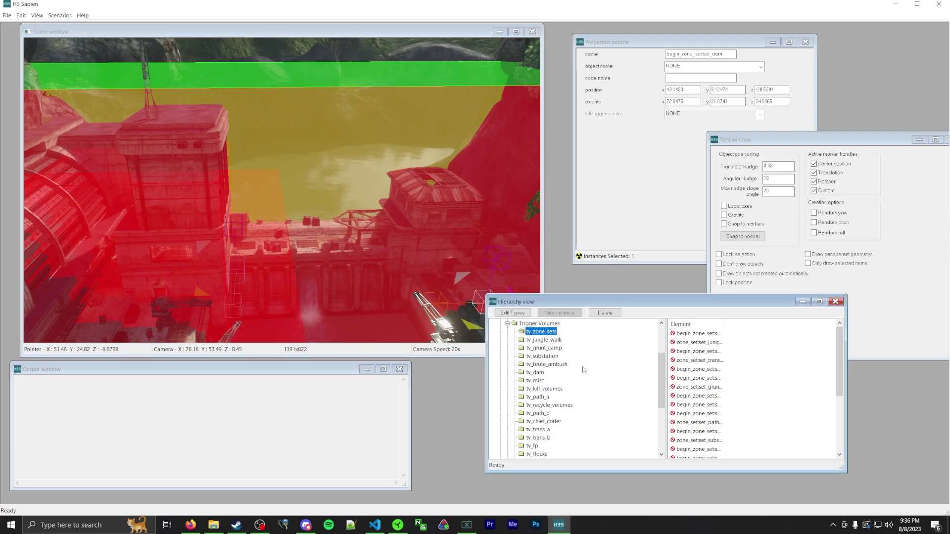
scroll(558, 393, down, 1)
scroll(533, 423, down, 1)
scroll(533, 423, up, 1)
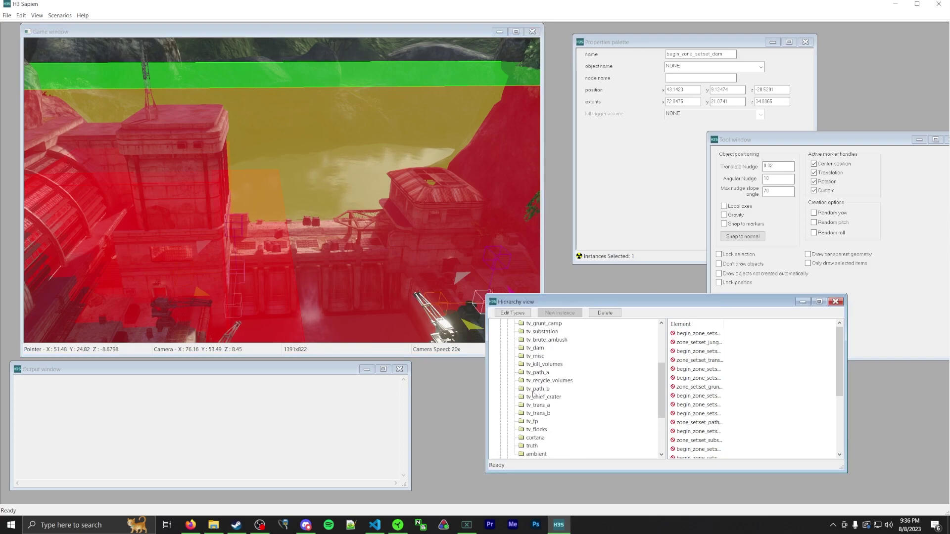
click(535, 348)
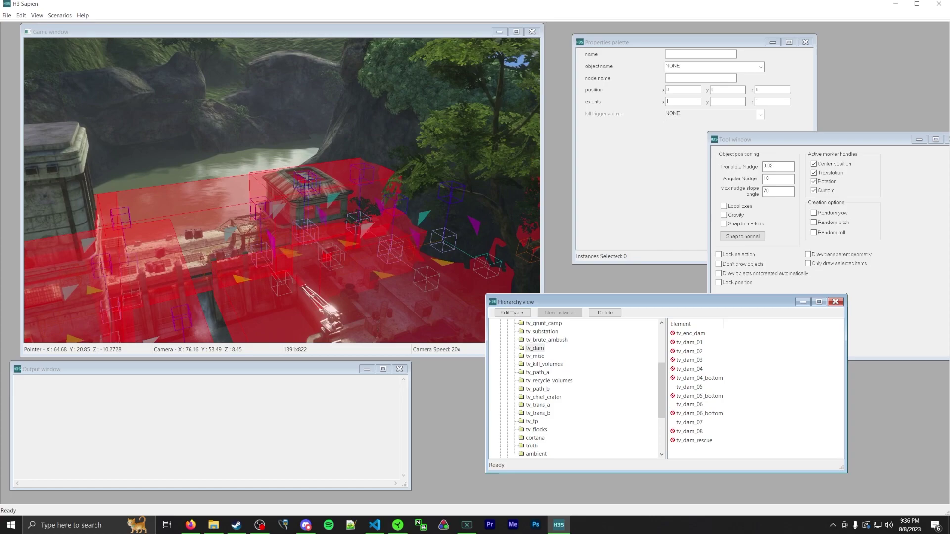
Step: Fly above the dam cliffs and display all trigger volumes again through the parent Trigger Volumes folder
key(w)
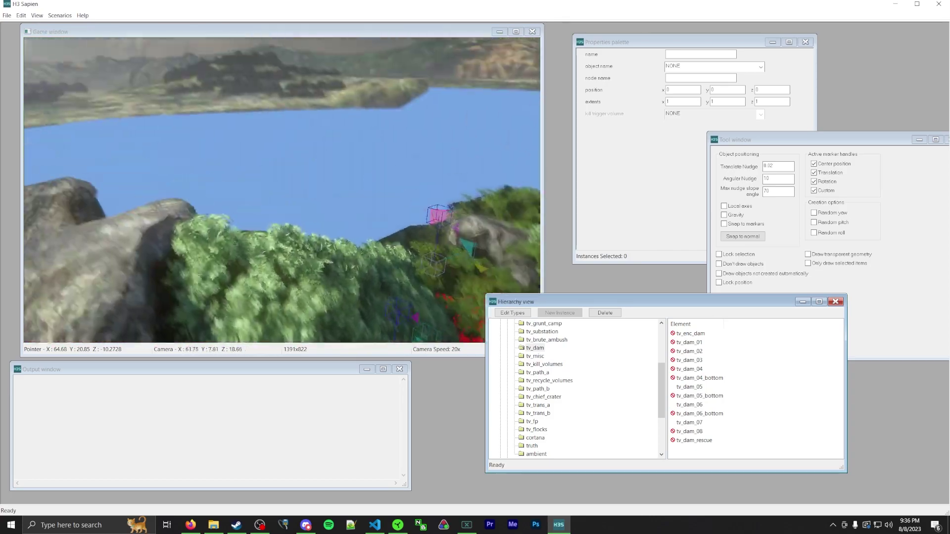
scroll(547, 375, up, 3)
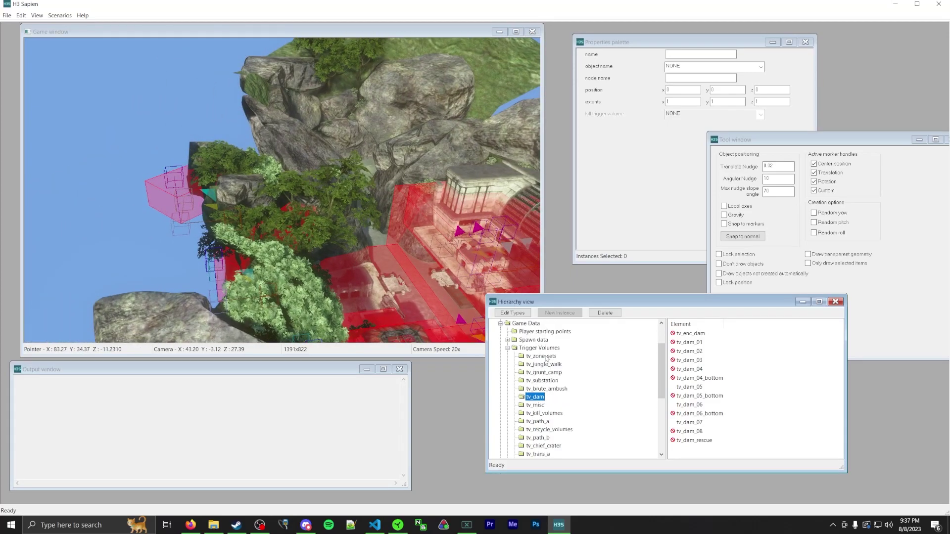
click(548, 375)
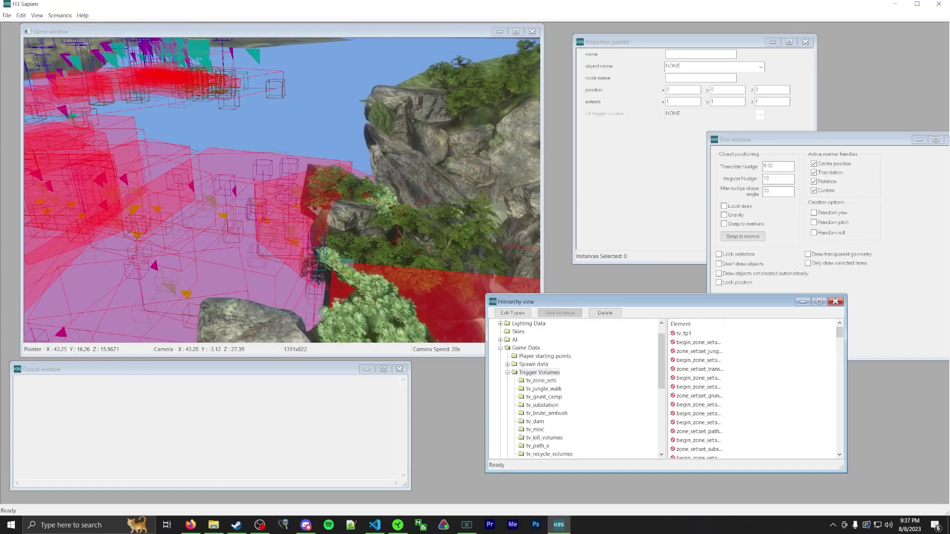
Step: Show only the tv_dam trigger volumes and fly down over the dam to examine them
click(540, 422)
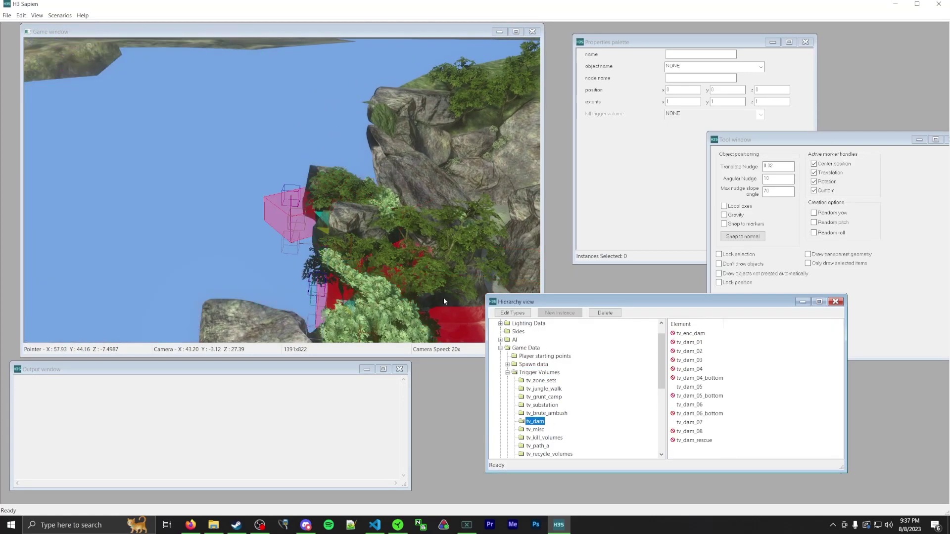
key(w)
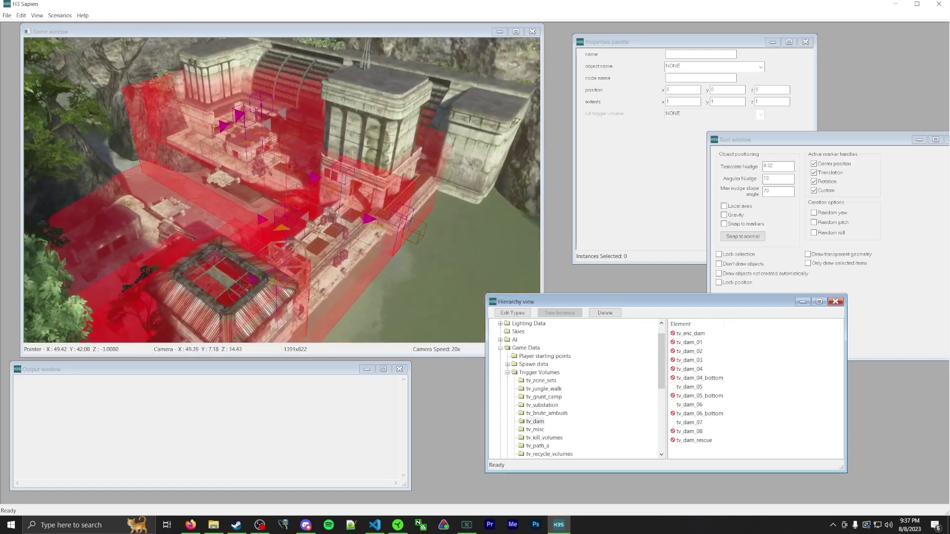
key(d)
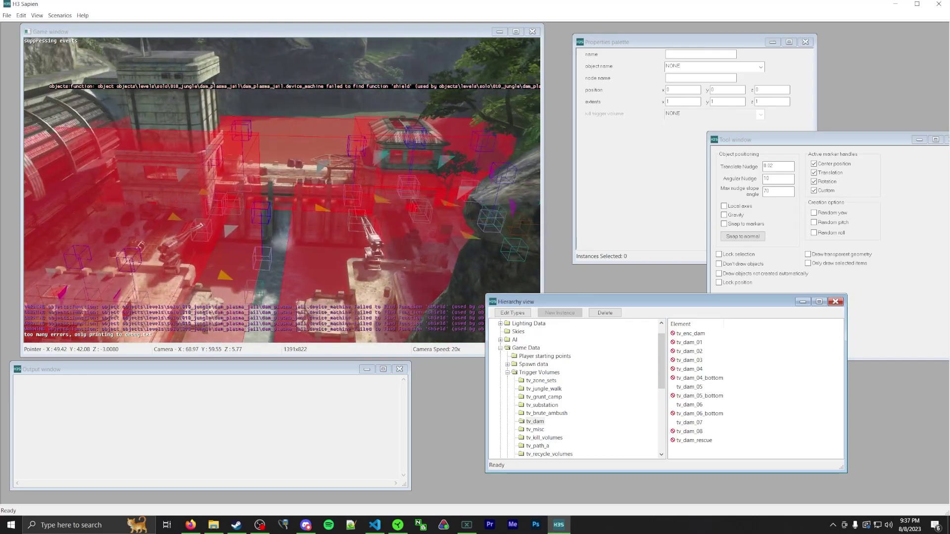
Step: Look through the trigger volume groups, then collapse and re-expand the Trigger Volumes folder in the hierarchy
scroll(532, 365, down, 4)
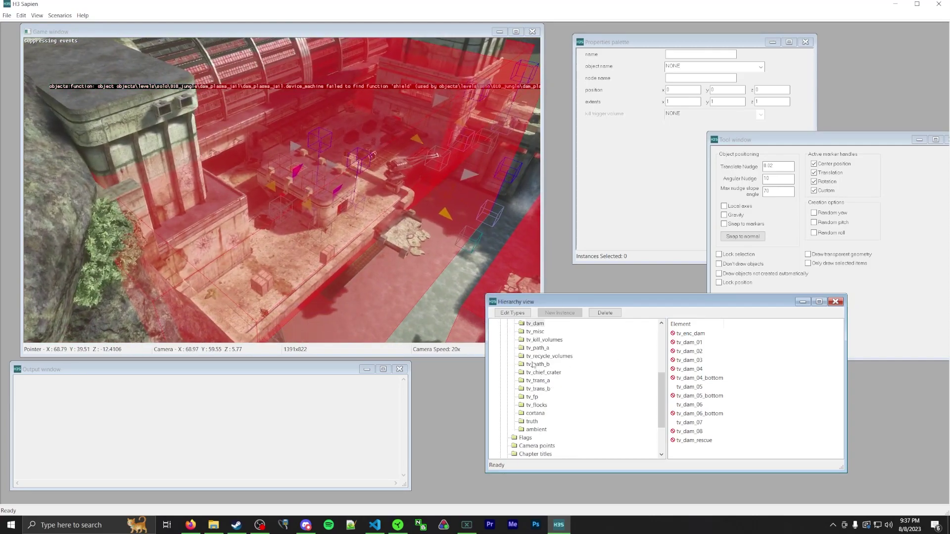
scroll(538, 415, up, 5)
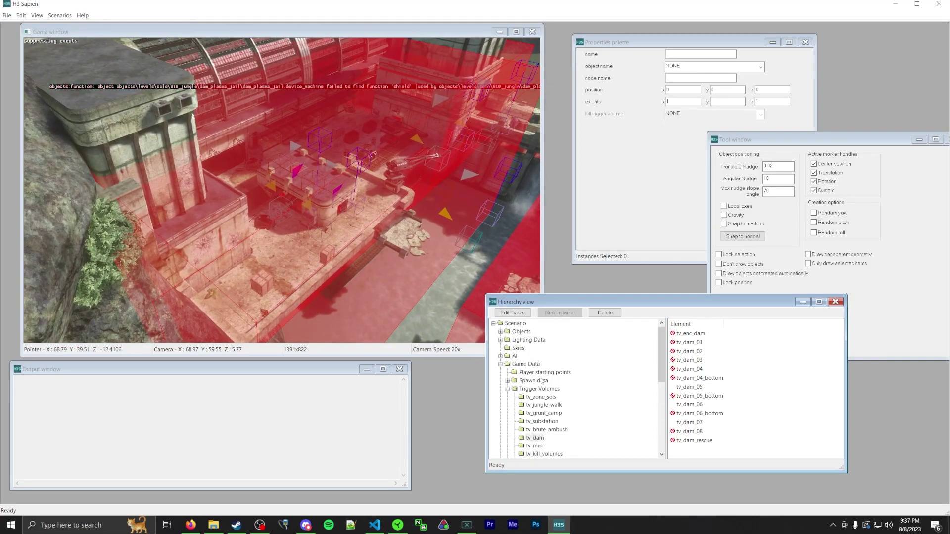
click(508, 391)
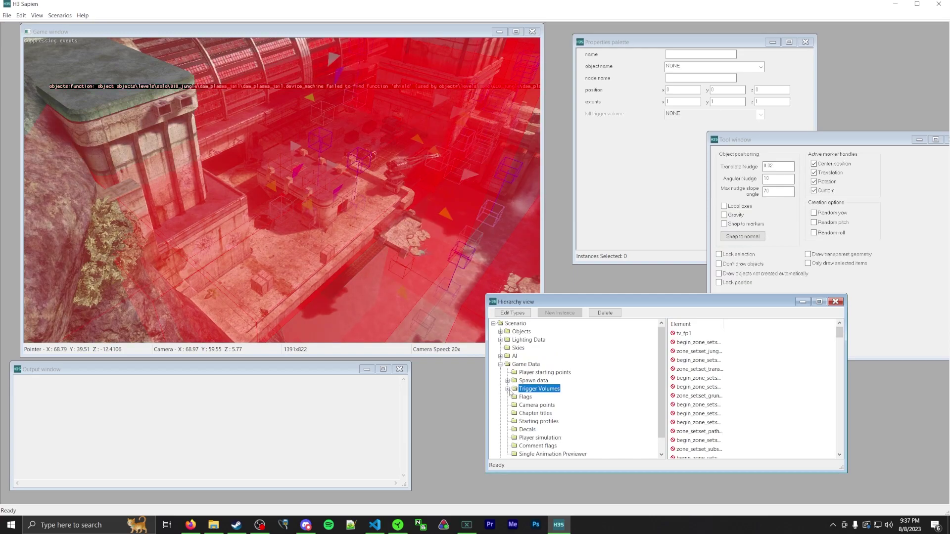
click(508, 389)
scroll(546, 373, down, 2)
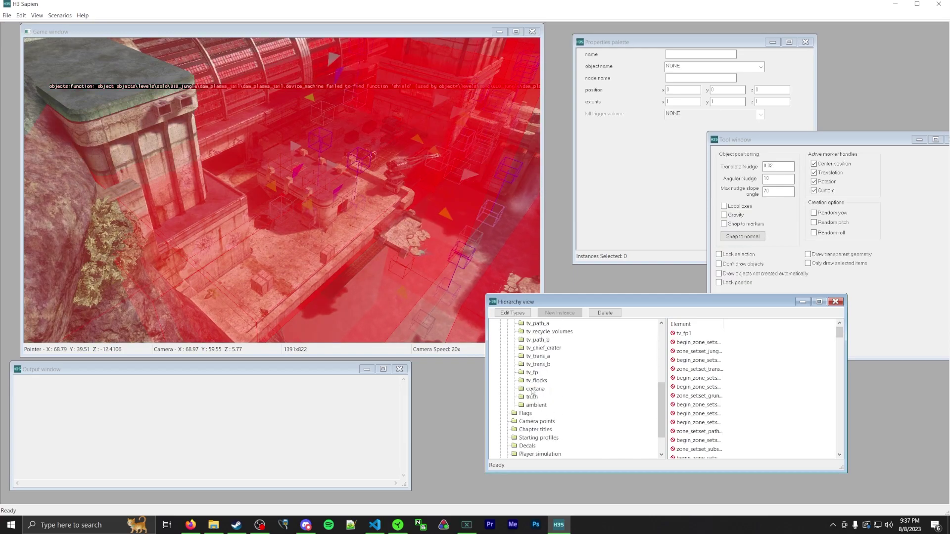
scroll(542, 385, up, 2)
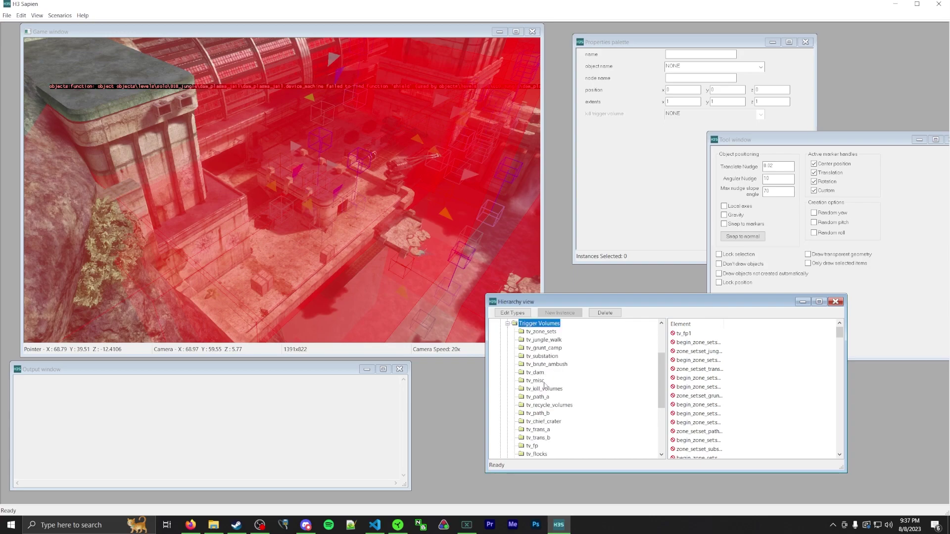
Step: Show only the tv_zone_sets group and examine the begin_zone_set volume for set_dam from above the dam
click(544, 333)
click(411, 294)
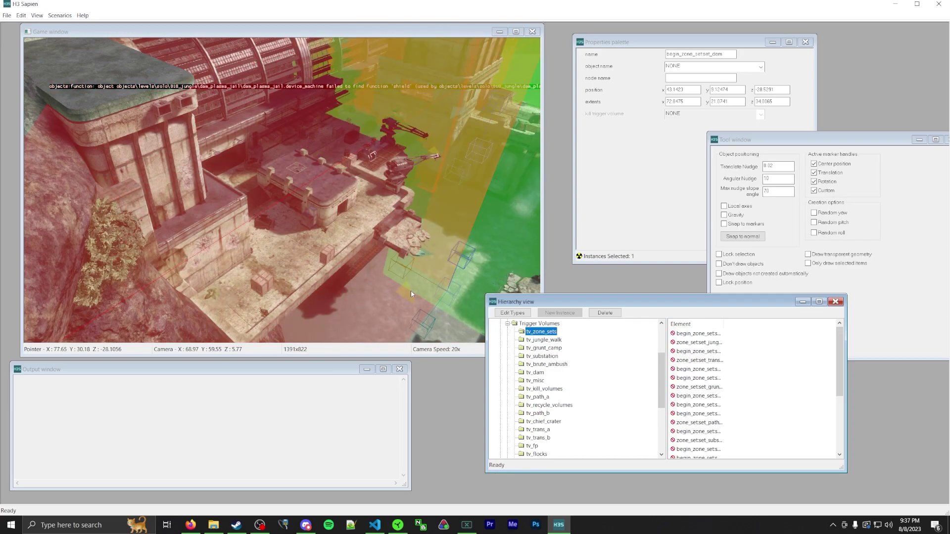
key(a)
middle_drag(411, 291, 238, 297)
key(d)
middle_drag(395, 248, 388, 246)
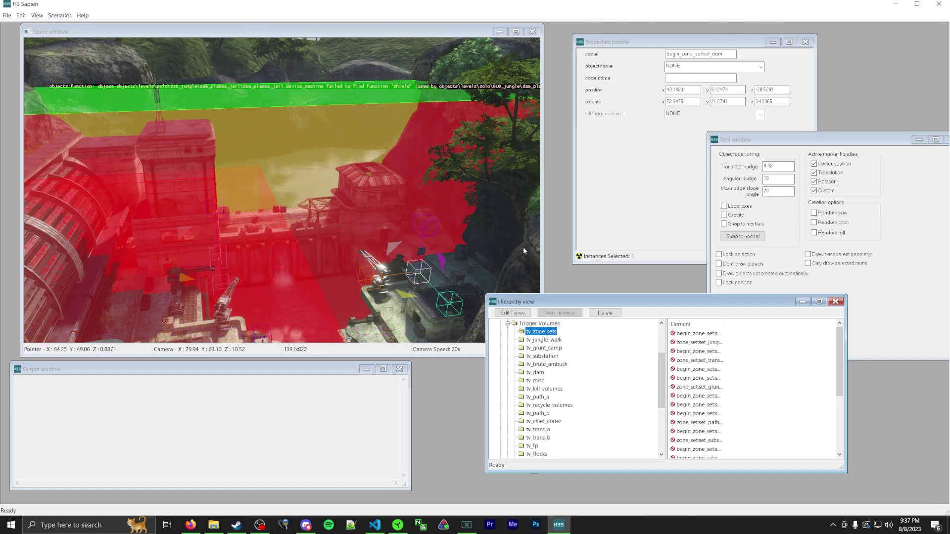
key(w)
middle_drag(523, 247, 157, 4)
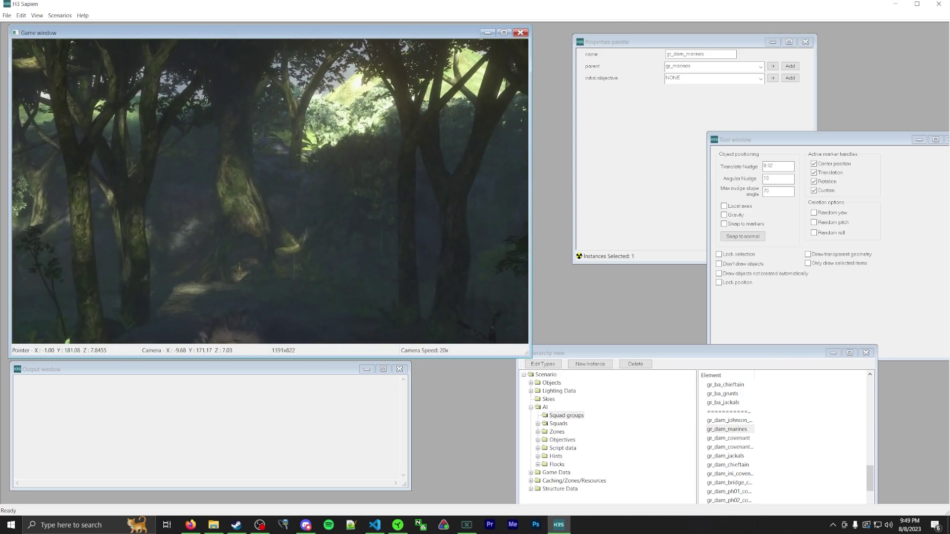
key(w)
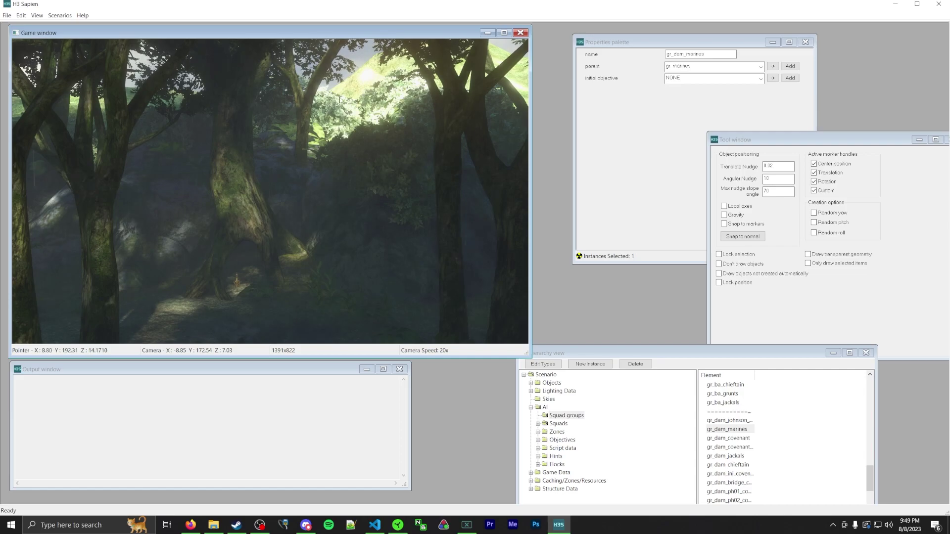
middle_drag(339, 99, 131, 164)
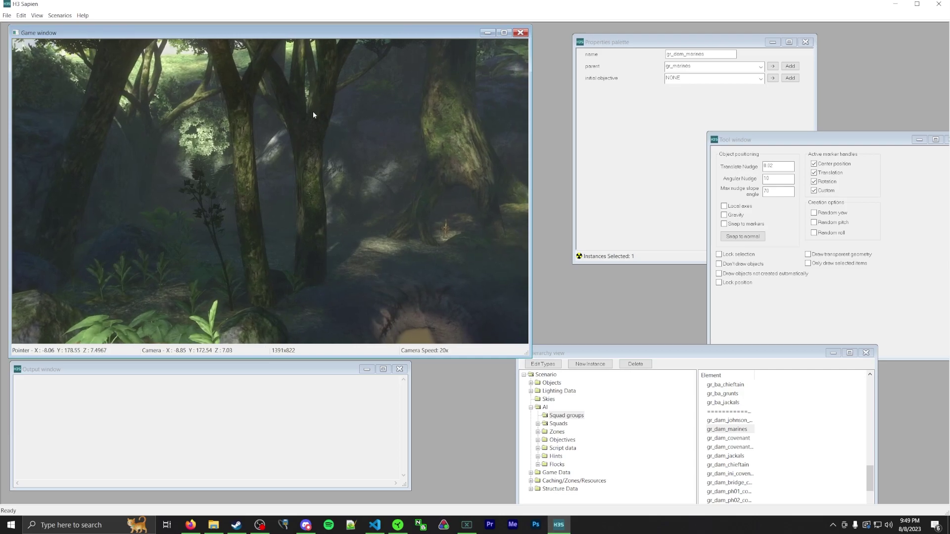
middle_drag(314, 117, 367, 157)
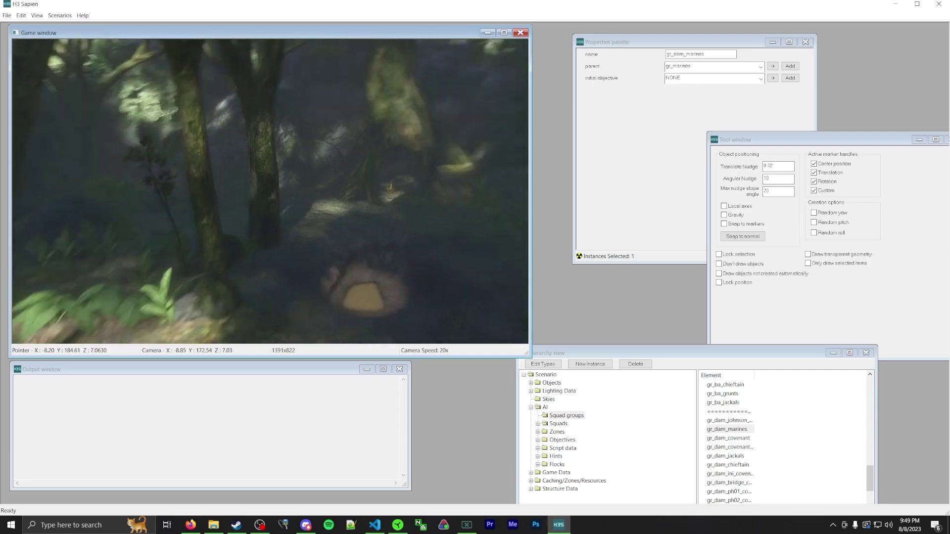
middle_drag(285, 143, 287, 143)
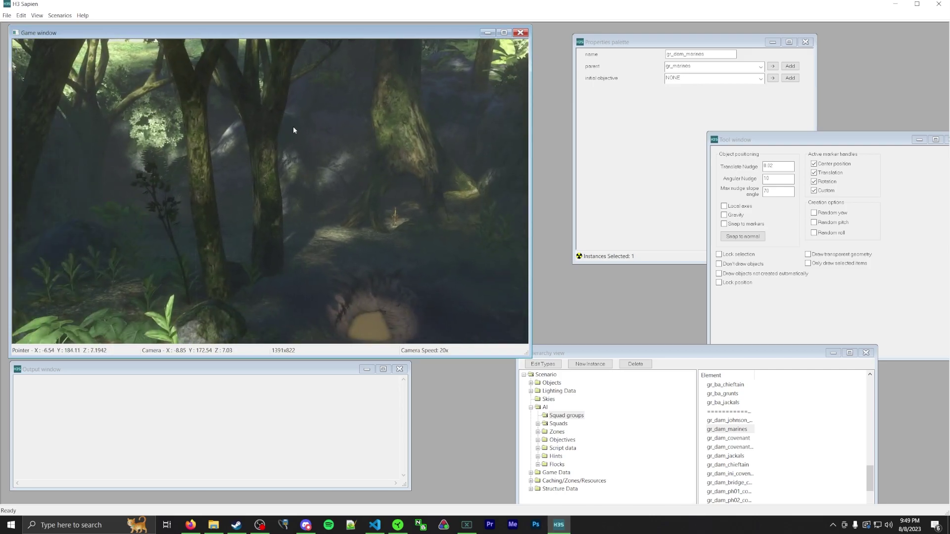
Step: Bring up the in-game debug options and go to the Environment settings of the Debug group
key(Home)
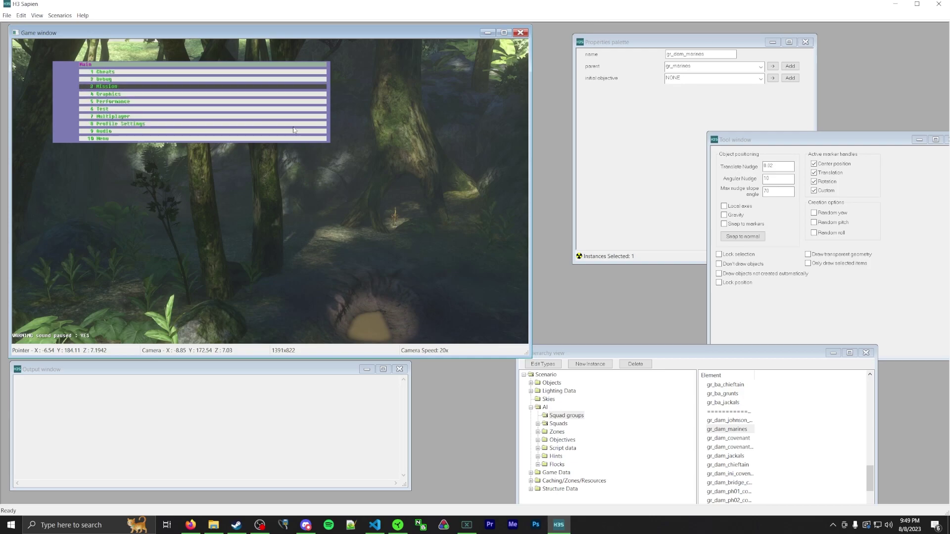
key(Return)
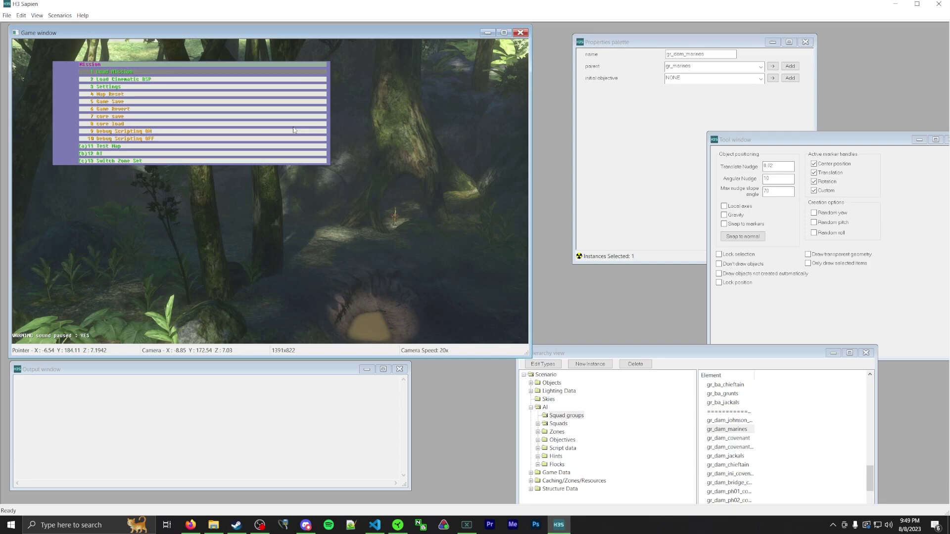
key(BackSpace)
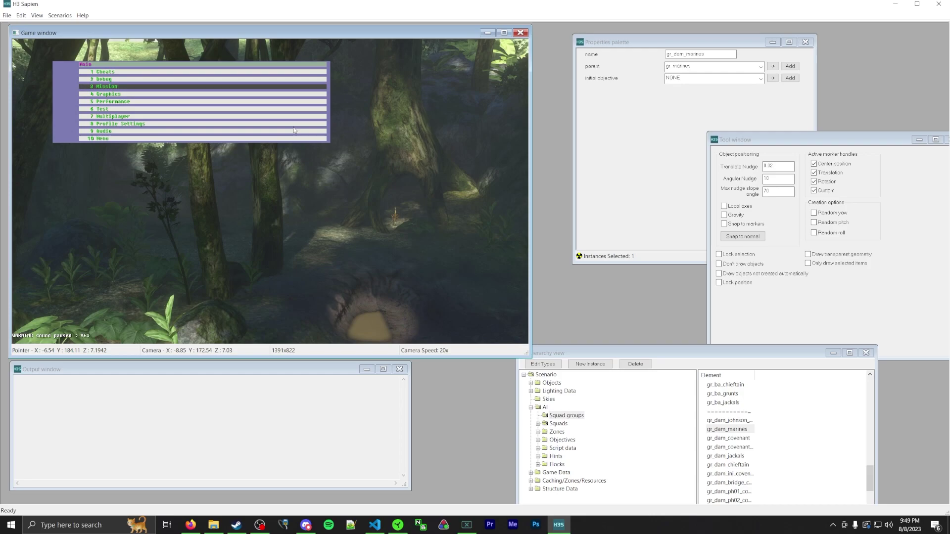
key(Return)
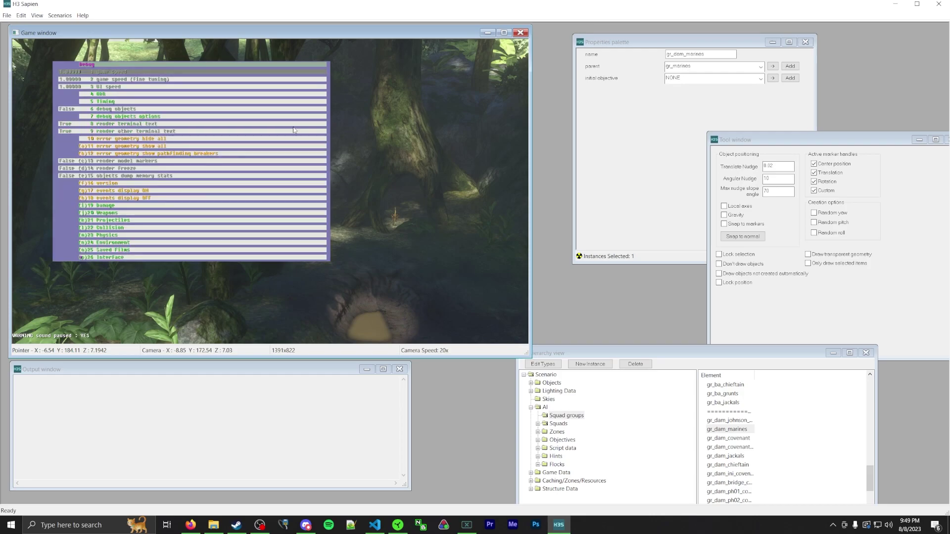
key(Down)
key(Down)
key(Down)
key(Down)
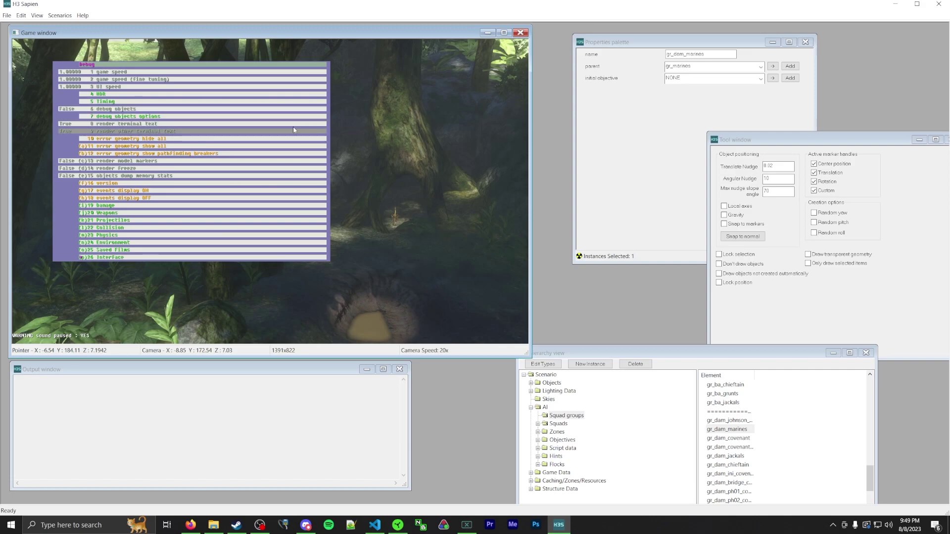
key(Down)
key(Down)
key(Down)
key(Down)
key(Down)
key(Down)
key(Down)
key(Down)
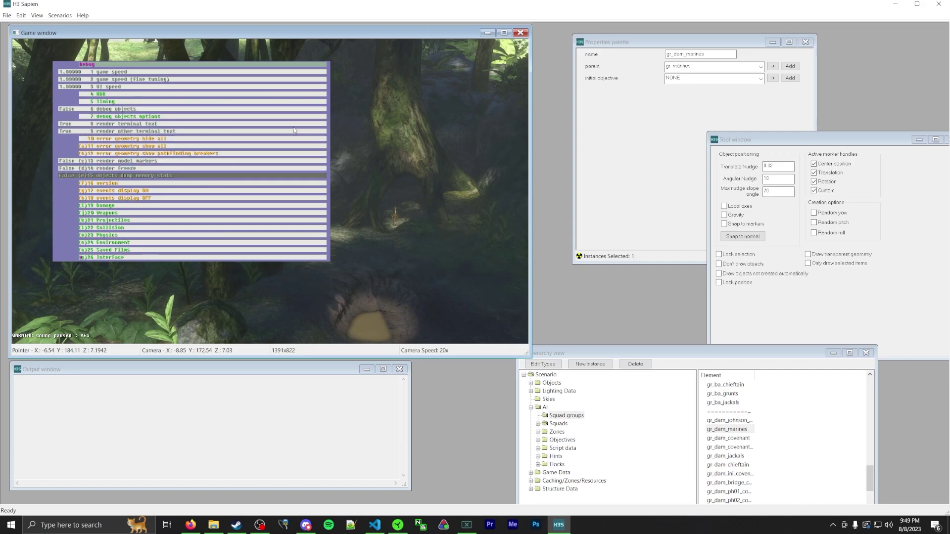
key(Down)
key(Down)
key(Down)
key(Down)
key(Down)
key(Down)
key(Down)
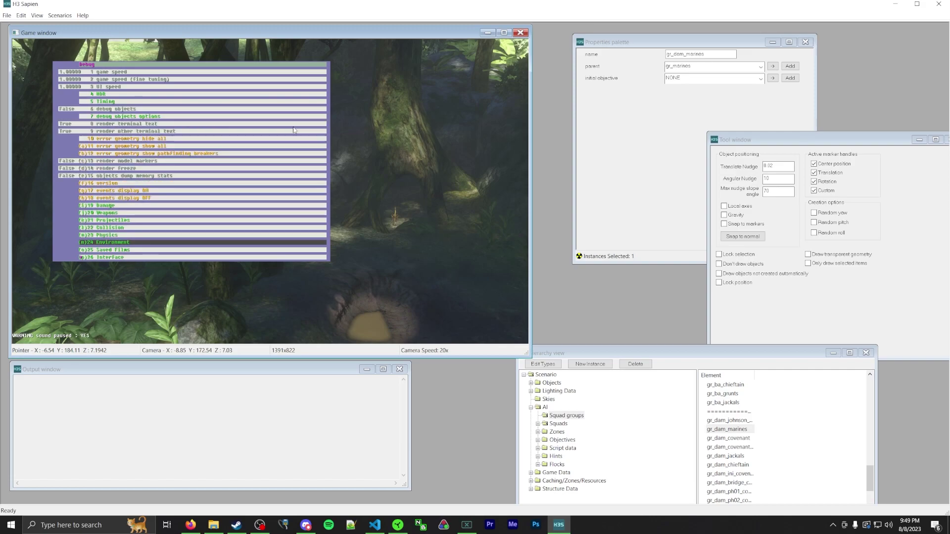
key(Return)
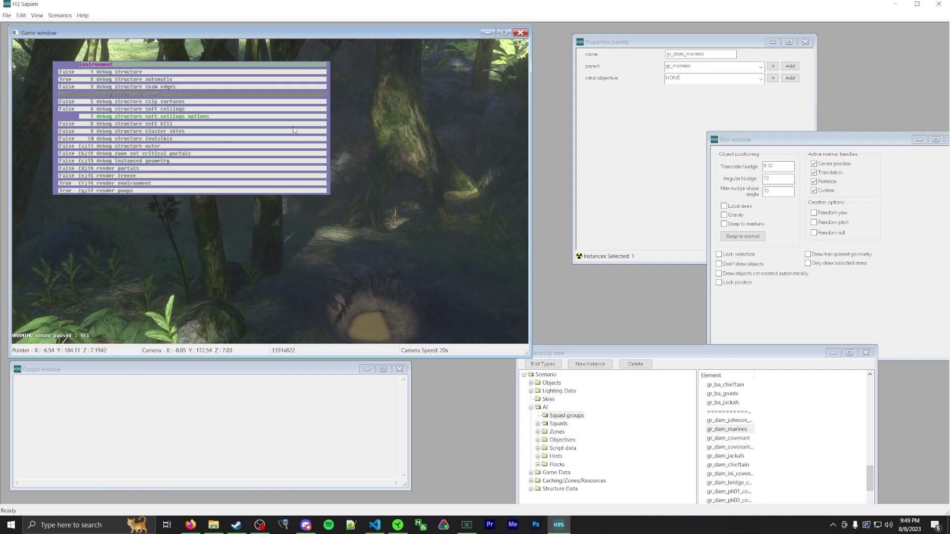
Step: Turn on debug structure soft ceilings and dismiss the debug options
key(Down)
key(Down)
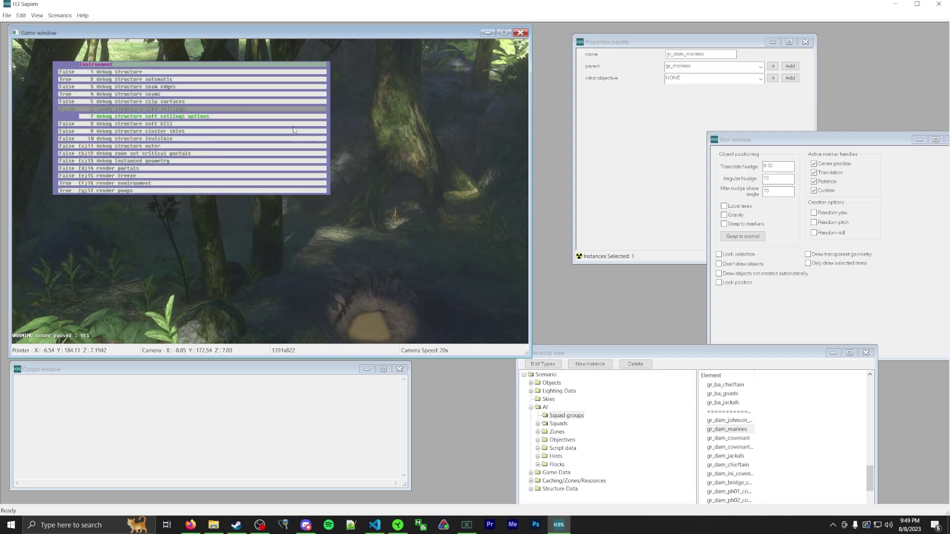
key(Return)
key(Home)
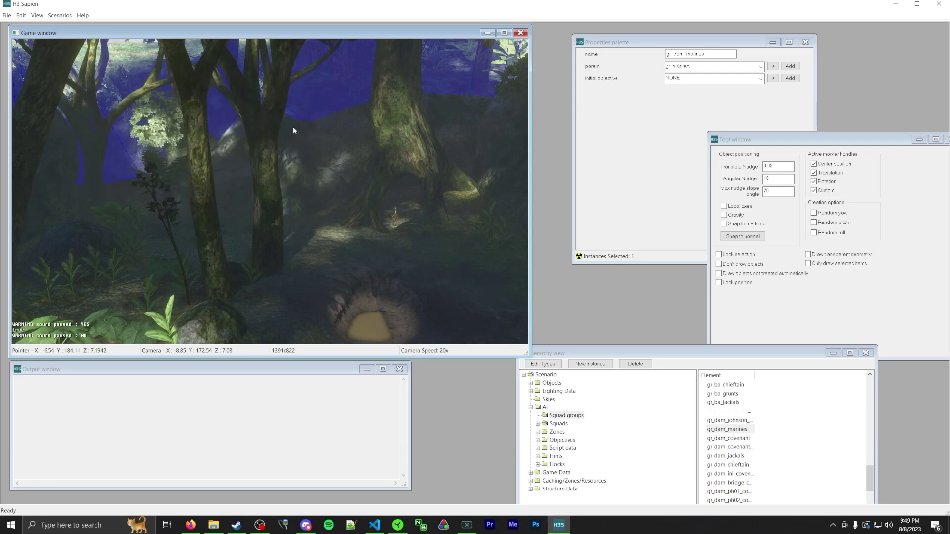
Step: Fly through the jungle and examine the coloured soft ceiling surfaces enclosing the playable path
middle_drag(343, 117, 198, 126)
key(a)
key(a)
key(d)
key(d)
key(w)
middle_drag(270, 191, 193, 188)
key(d)
key(a)
key(a)
key(a)
key(a)
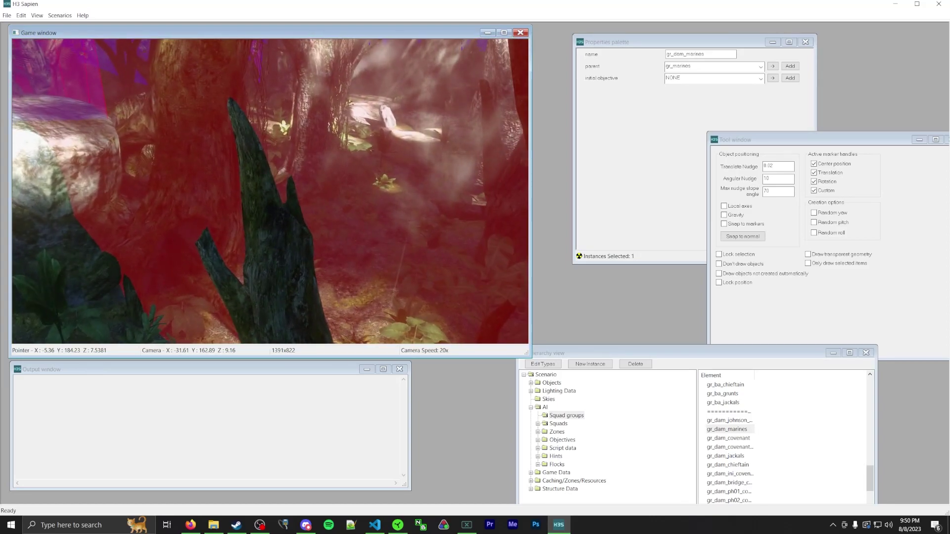
key(a)
Step: Move back and forth through the soft ceiling walls to compare them from inside and outside the playable area
middle_drag(270, 191, 136, 191)
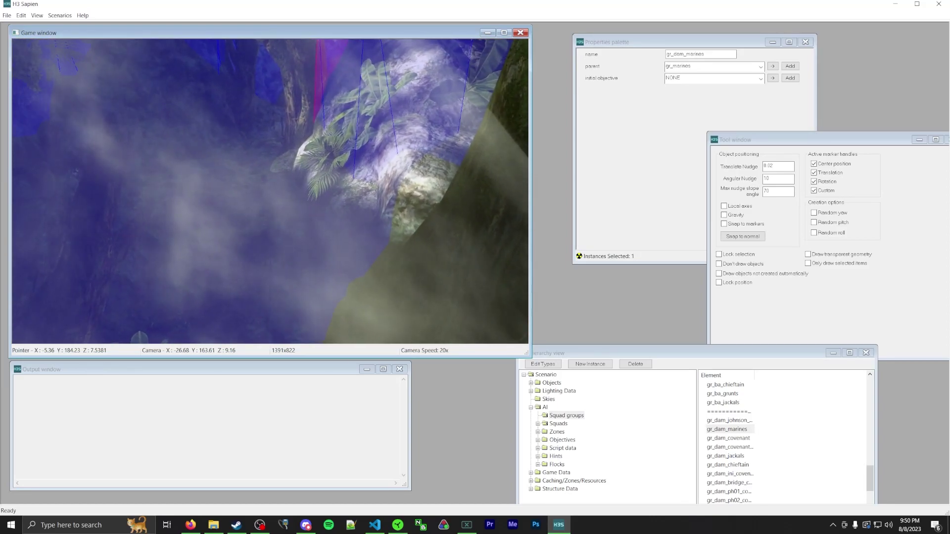
key(a)
middle_drag(336, 163, 386, 143)
key(w)
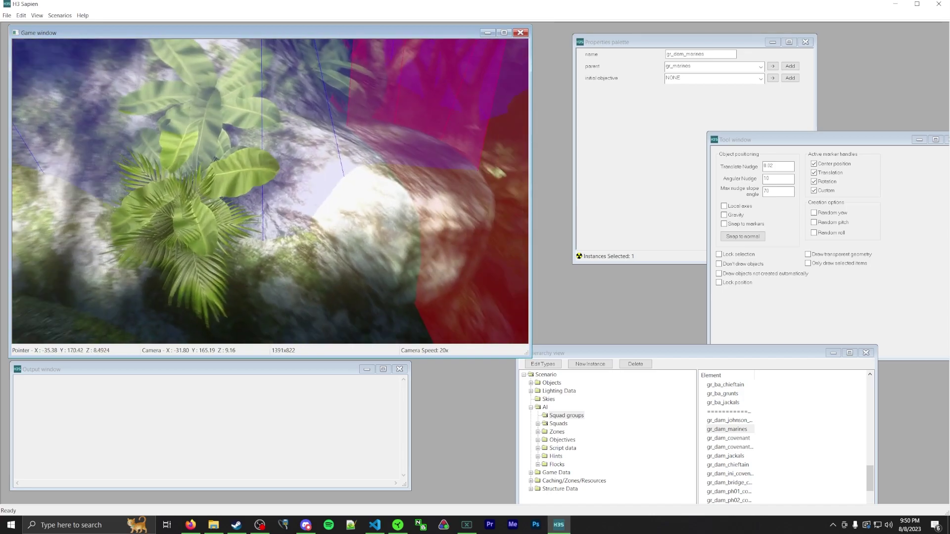
middle_drag(270, 191, 396, 191)
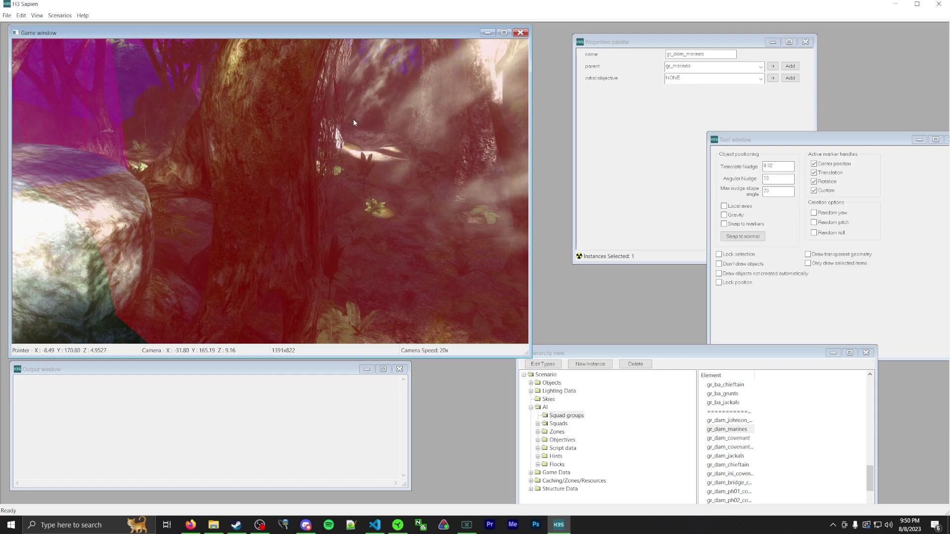
key(d)
middle_drag(353, 123, 268, 162)
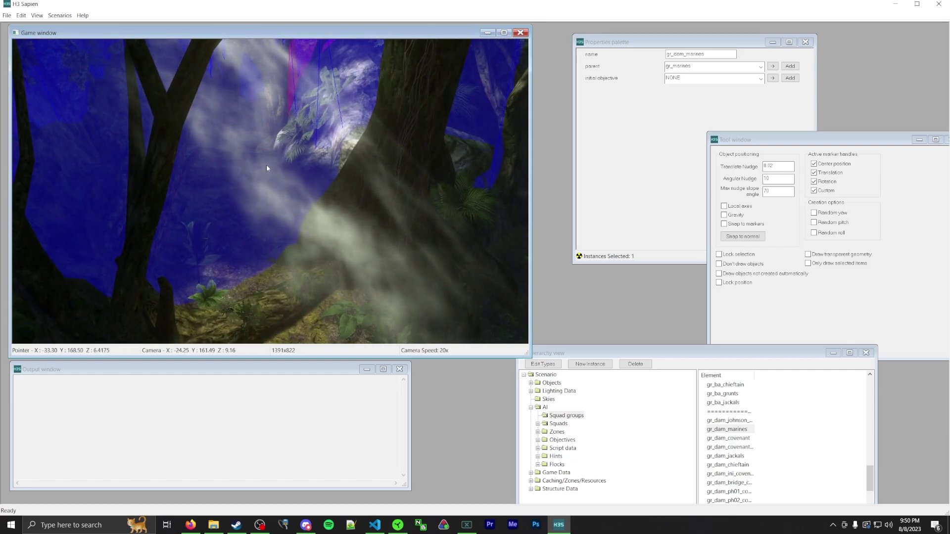
middle_drag(271, 165, 420, 134)
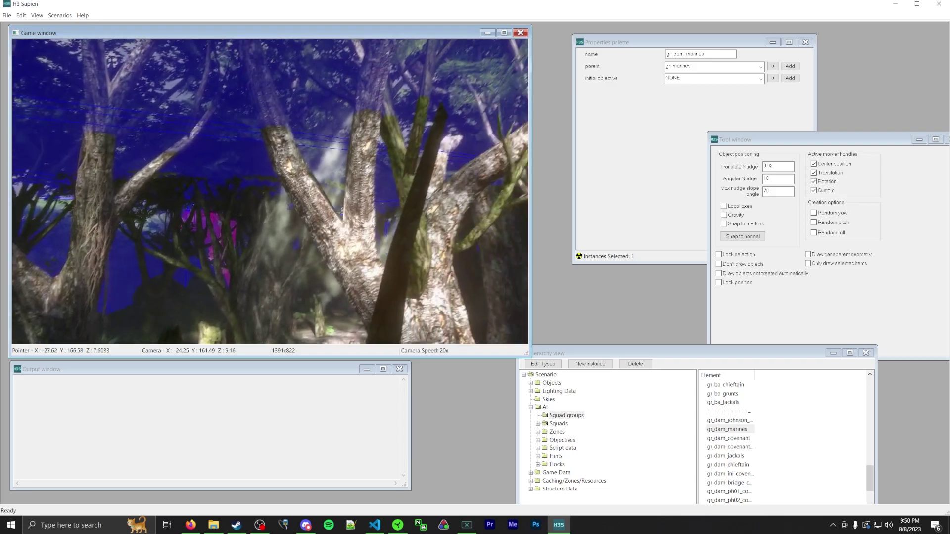
key(w)
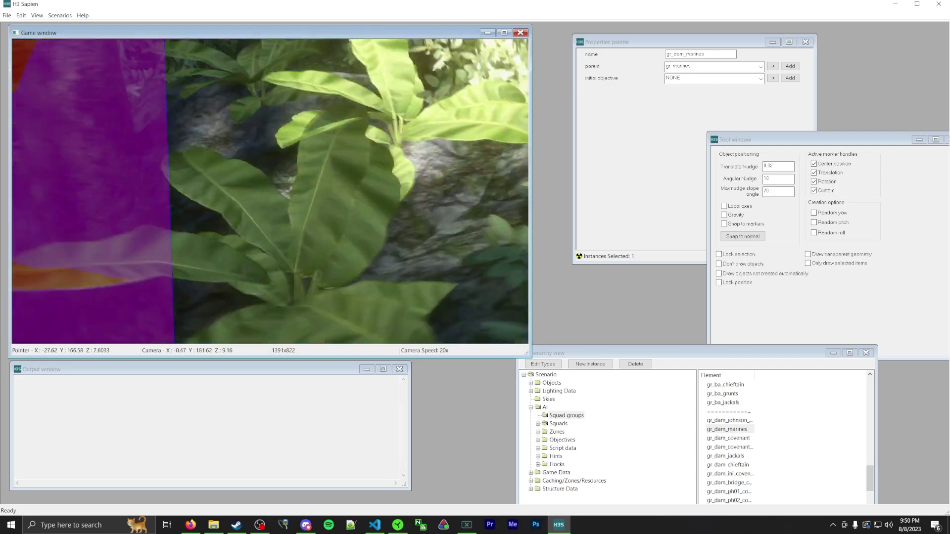
middle_drag(270, 191, 171, 190)
key(s)
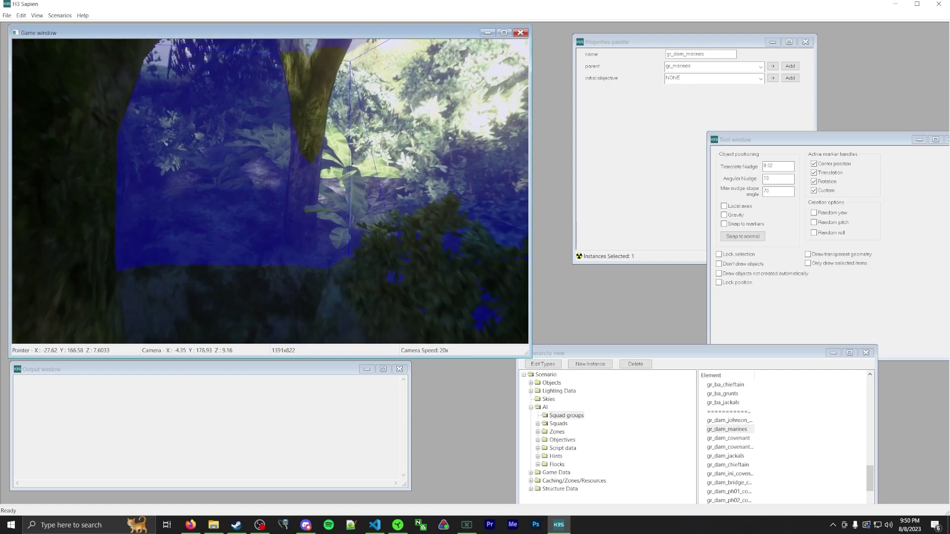
key(w)
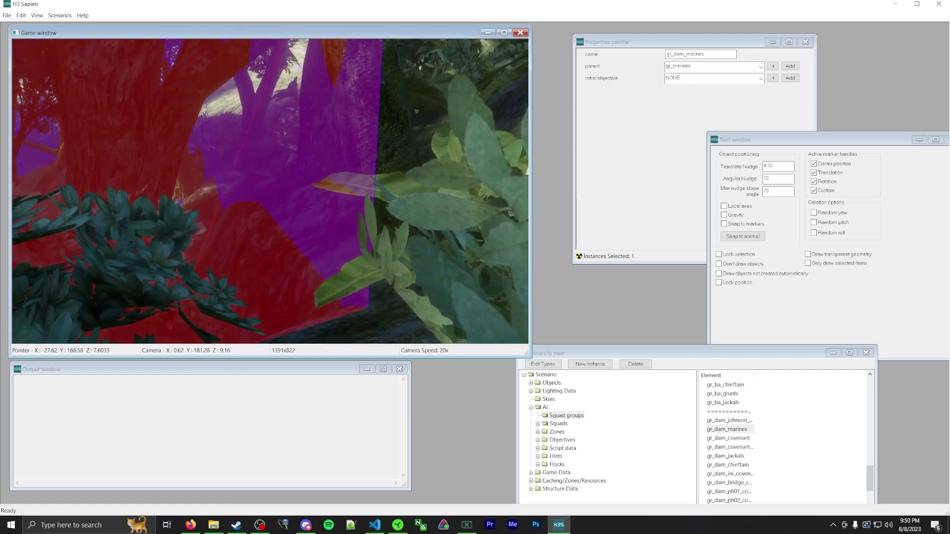
middle_drag(270, 190, 391, 176)
key(s)
key(s)
key(s)
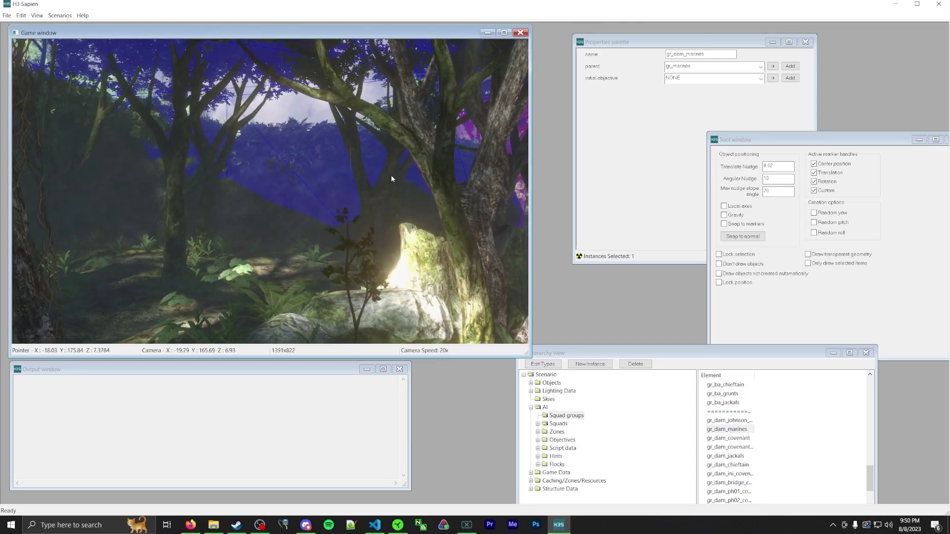
Step: Bring up the in-game debug options and look through the entries of the Cheats group, including the soft ceilings disable option
key(Home)
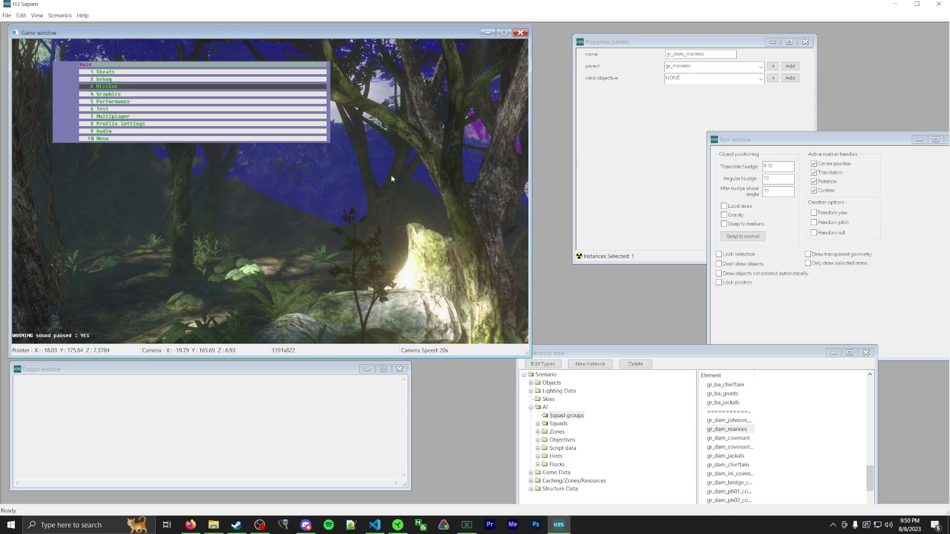
key(Up)
key(Up)
key(Return)
key(Down)
key(Down)
key(Down)
key(Down)
key(Down)
key(Down)
key(Down)
key(Down)
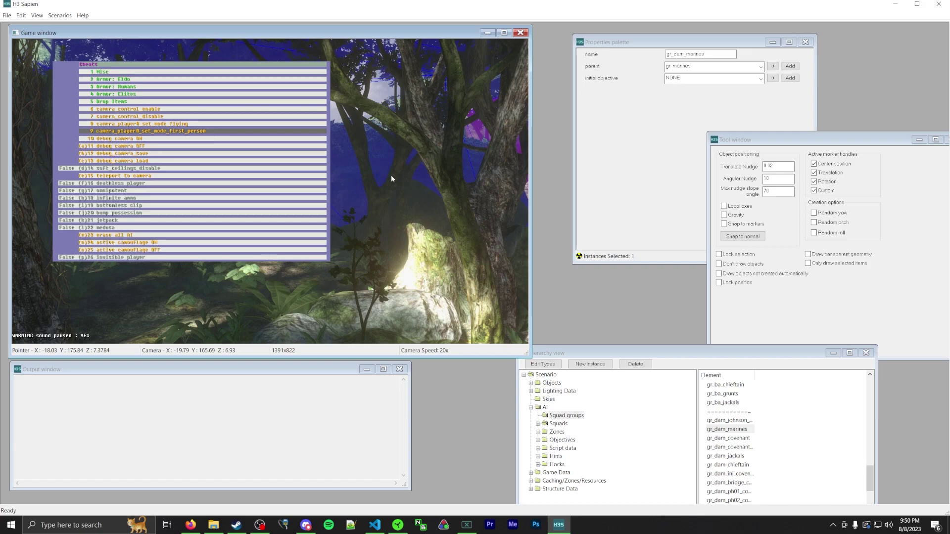
key(Down)
key(Down)
key(Down)
key(Down)
key(Down)
key(Down)
key(Down)
key(Down)
key(Down)
key(Down)
key(Down)
key(Down)
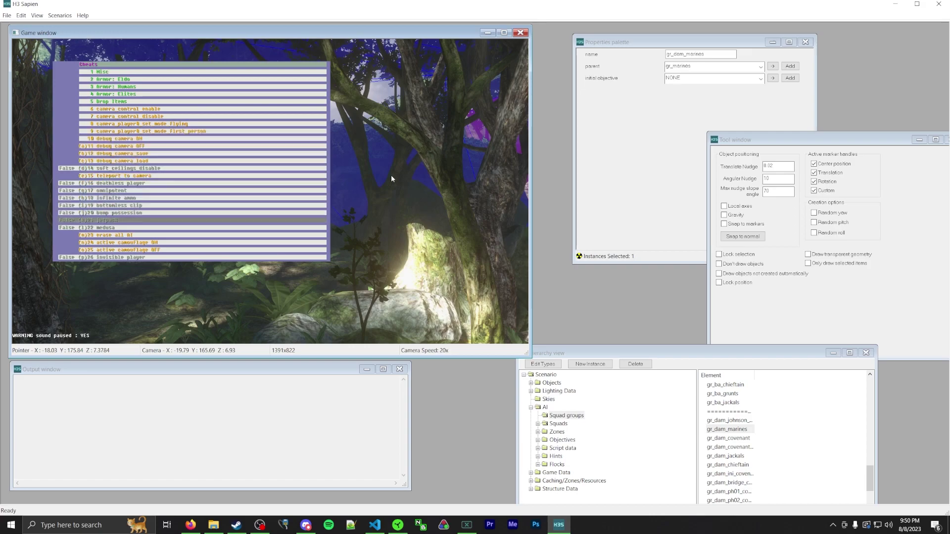
key(Down)
key(Down)
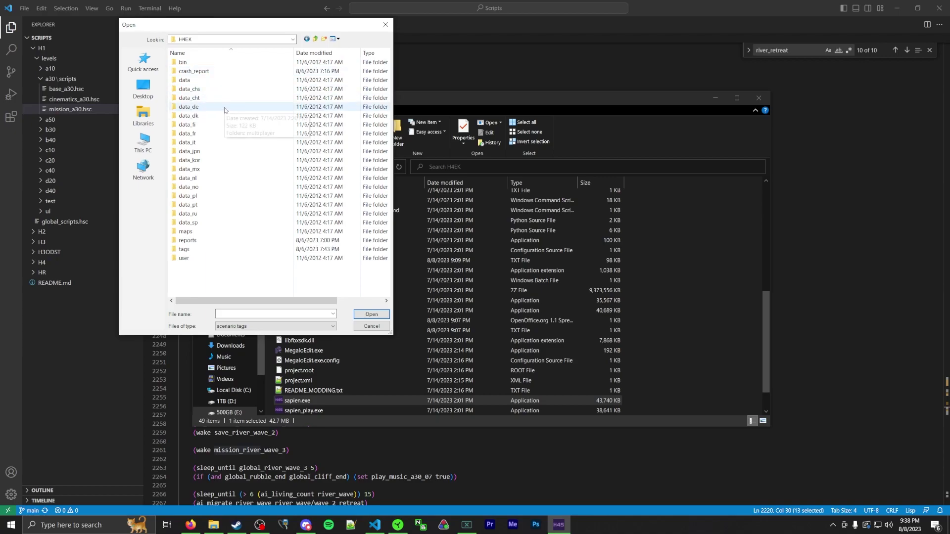
Step: Browse the H4EK scenario files to the solo folder under tags and environments
double_click(209, 249)
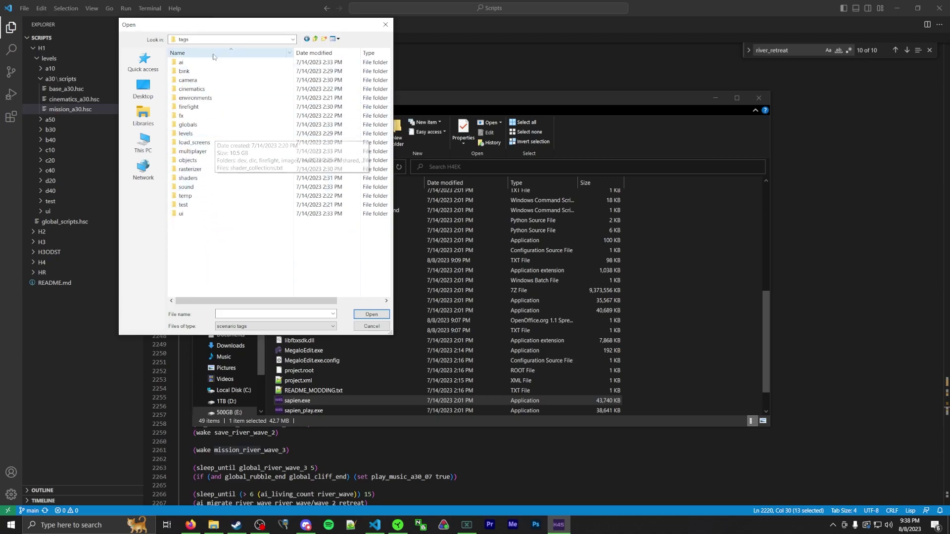
double_click(221, 98)
double_click(219, 91)
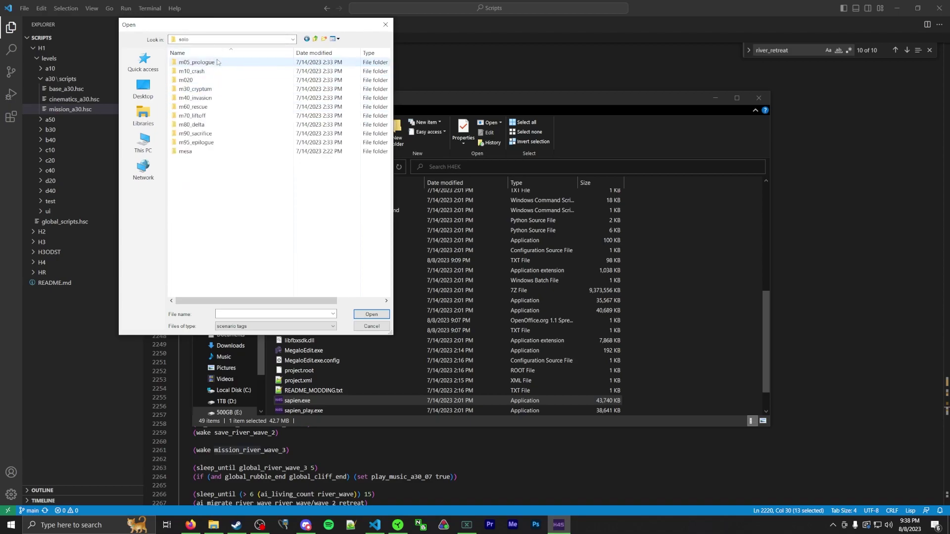
double_click(212, 89)
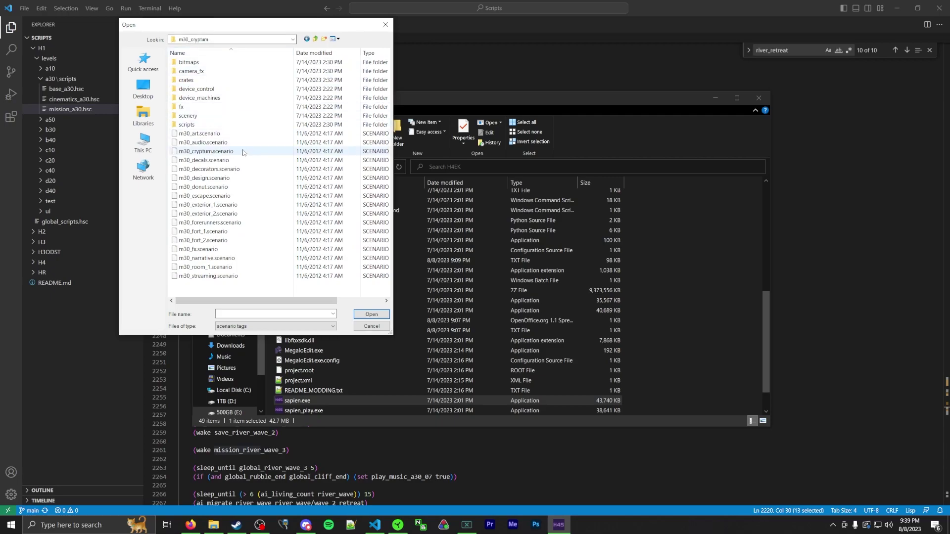
click(214, 151)
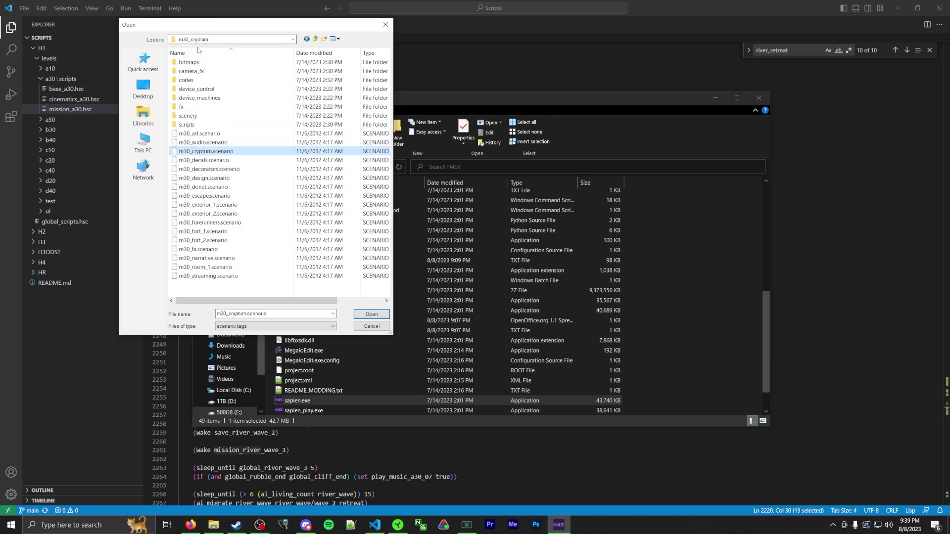
click(292, 39)
click(216, 204)
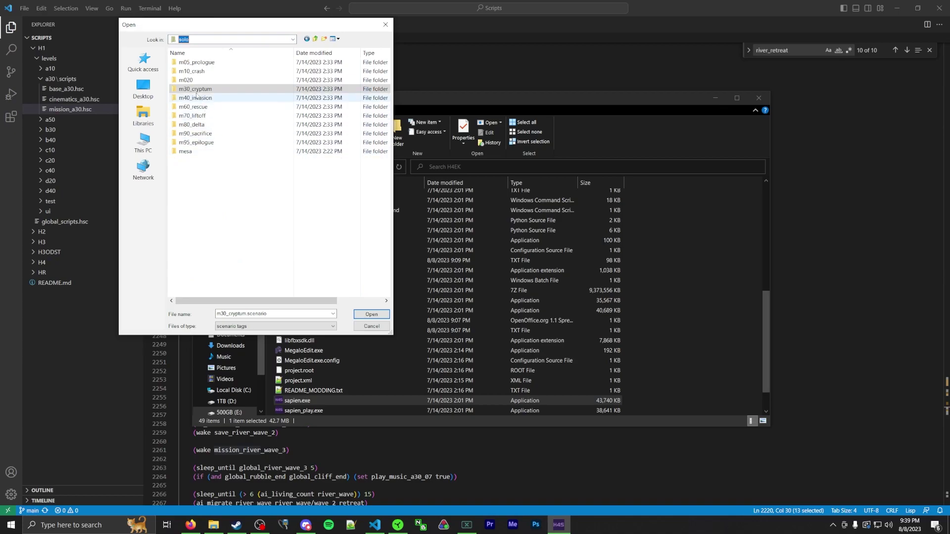
Step: Open the main m020.scenario from the m020 folder in Halo 4 Sapien
double_click(198, 80)
scroll(209, 208, down, 2)
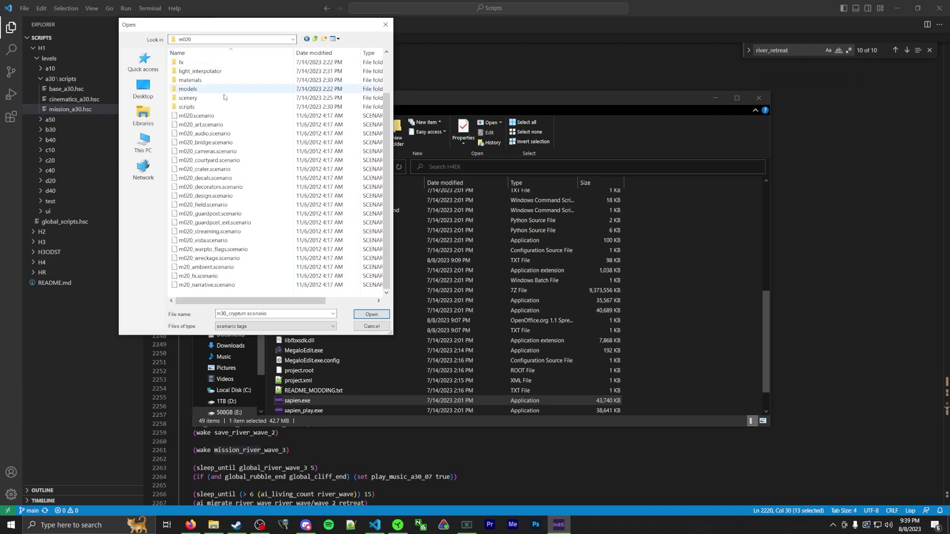
click(208, 117)
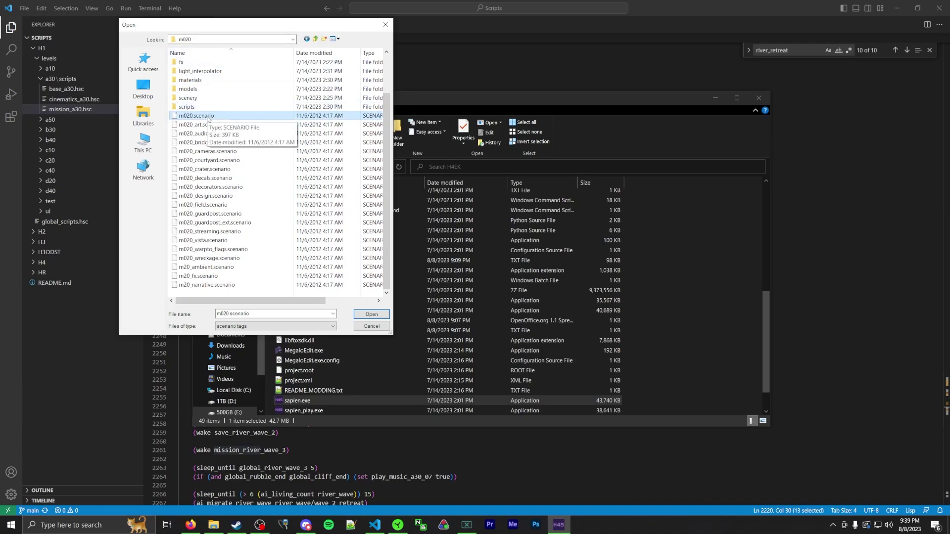
double_click(208, 116)
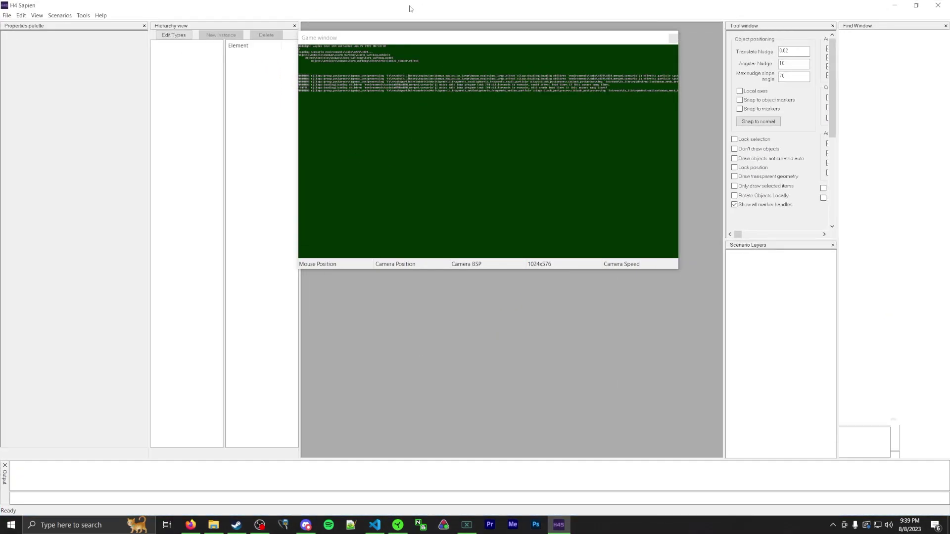
Step: Enlarge the game window to about 1537x1025 and reposition it over the workspace
drag(399, 37, 426, 136)
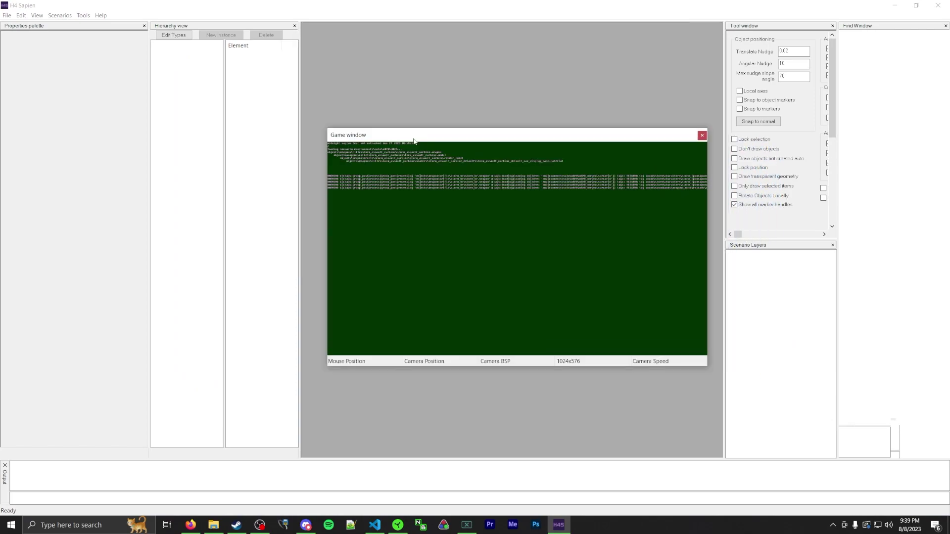
drag(327, 129, 248, 31)
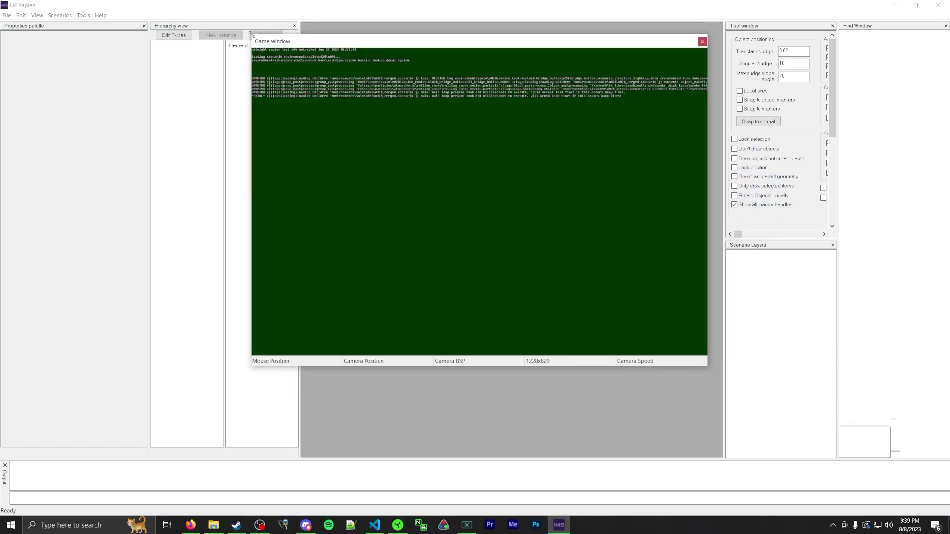
drag(334, 41, 366, 61)
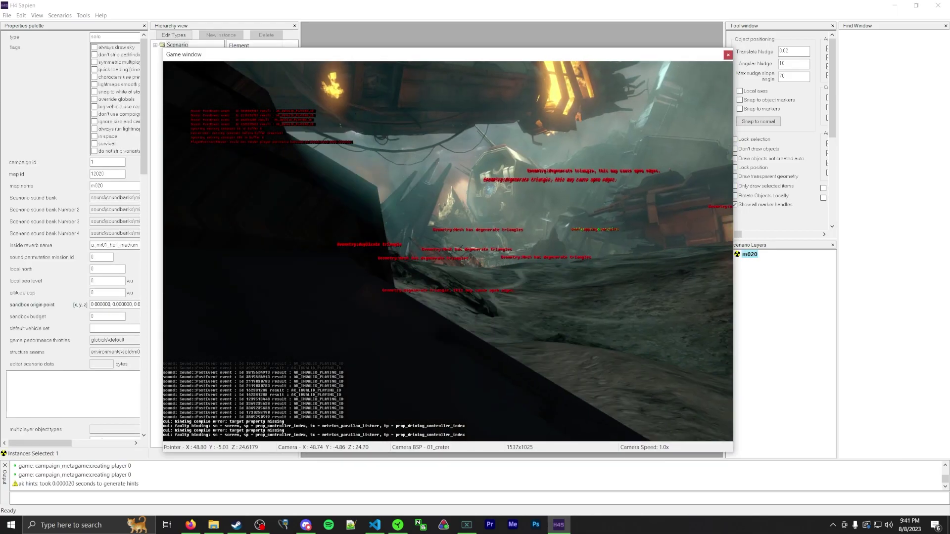
Step: Raise the camera speed to 20x and fly around the m020 crater to examine the loaded level
key(w)
key(shift)
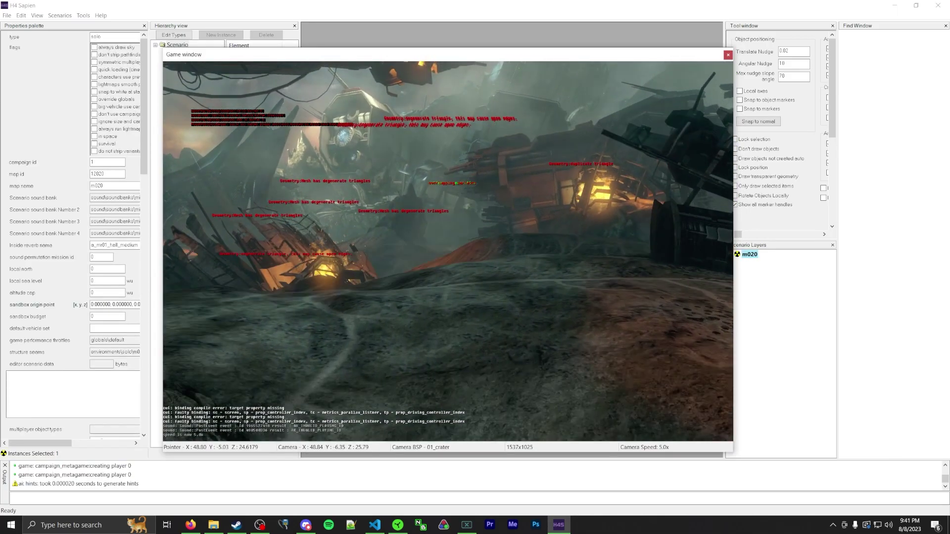
key(w)
key(shift)
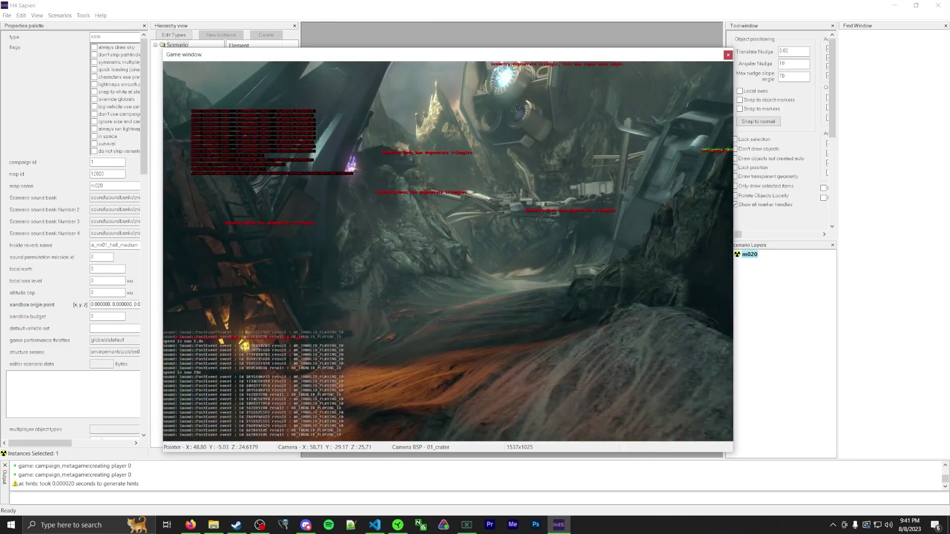
key(r)
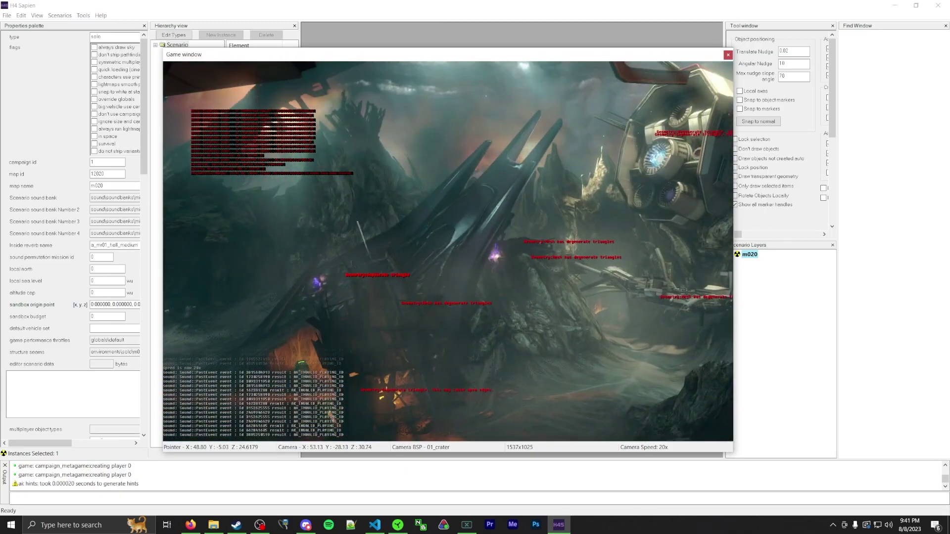
key(w)
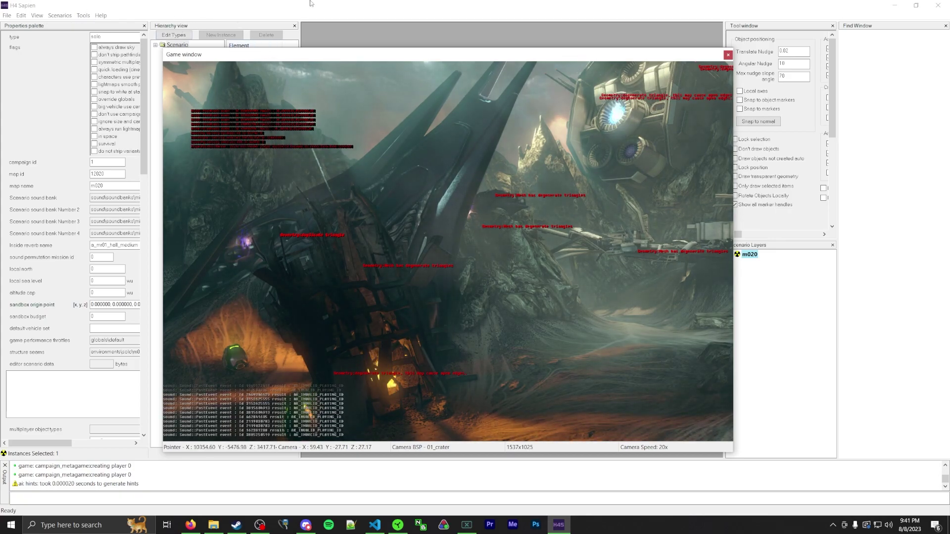
Step: Reposition the game window and review the zone sets available for m020 without switching to another one
drag(267, 47, 366, 111)
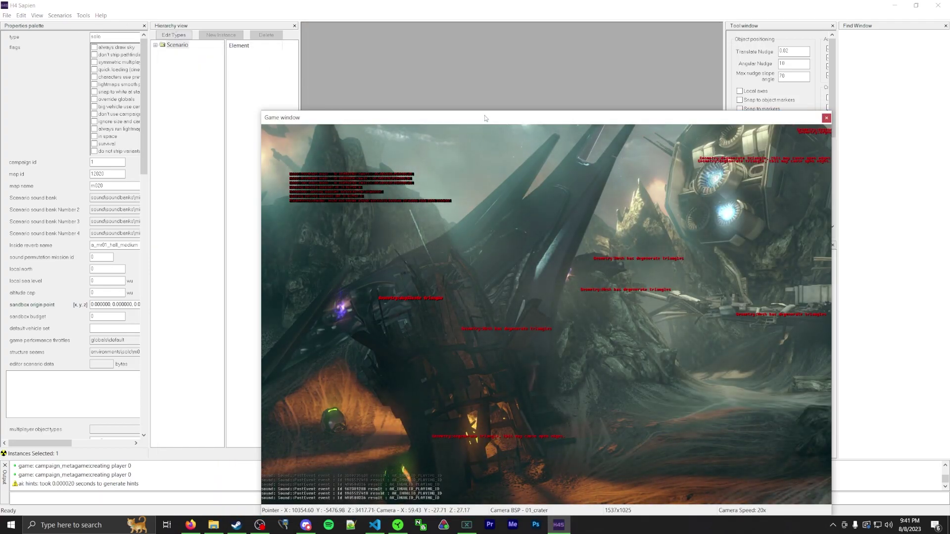
drag(481, 119, 450, 43)
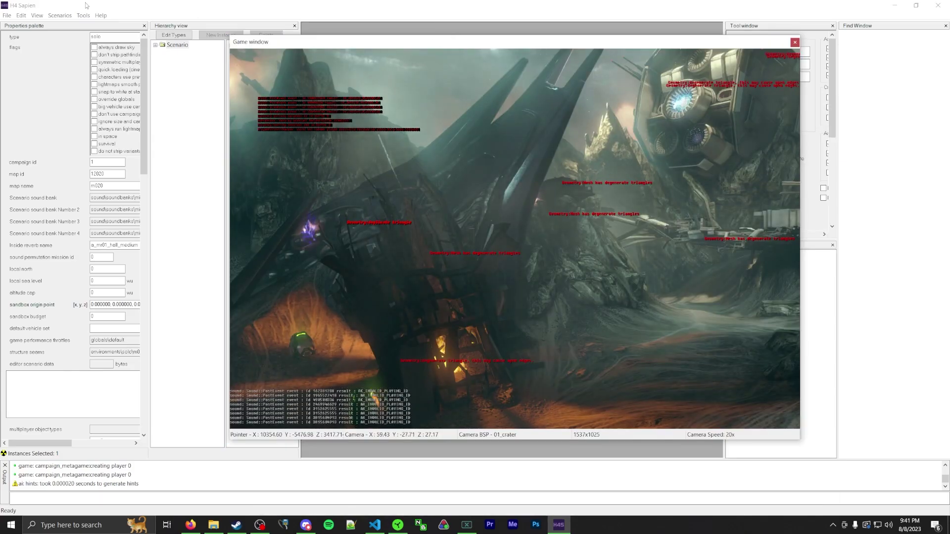
click(37, 16)
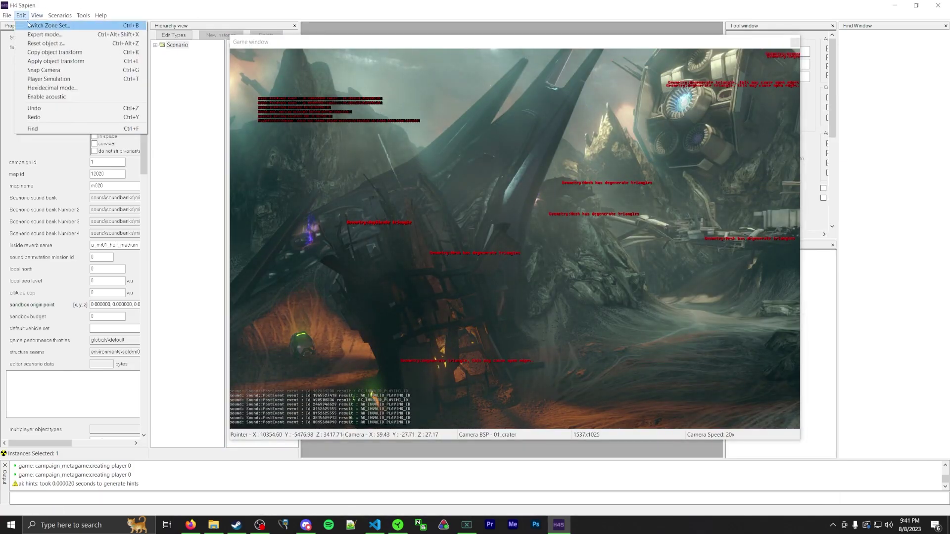
click(28, 25)
click(404, 270)
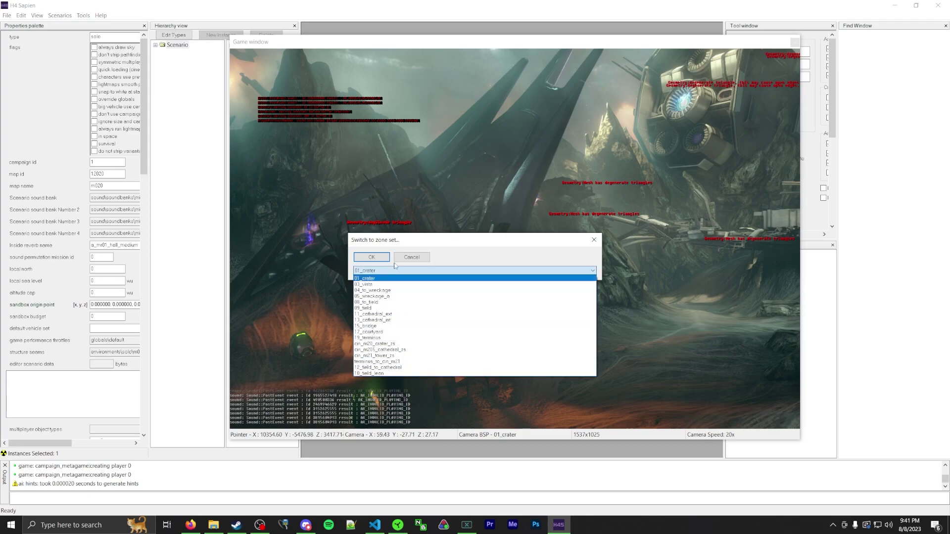
click(409, 252)
click(417, 256)
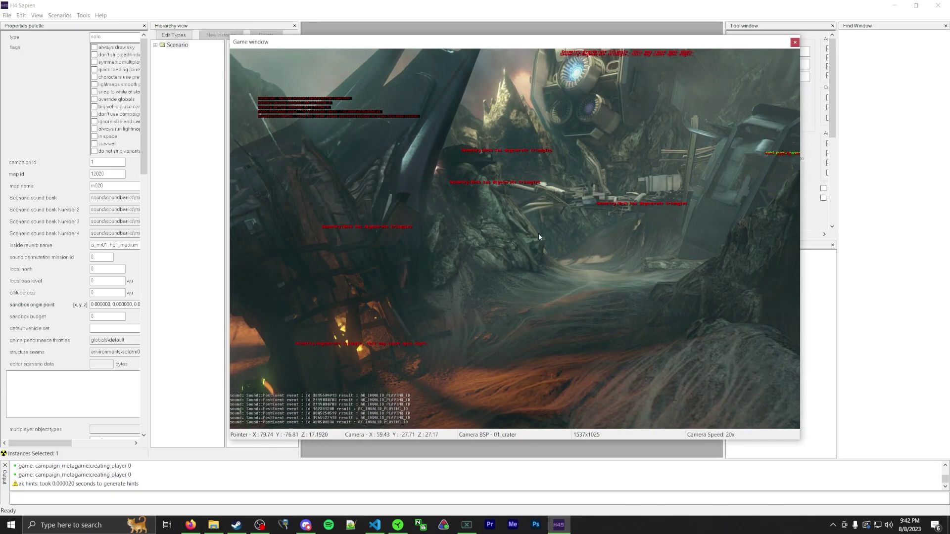
Step: Uncover the hierarchy and show the Trigger Volumes under the scenario's Game Data
click(820, 310)
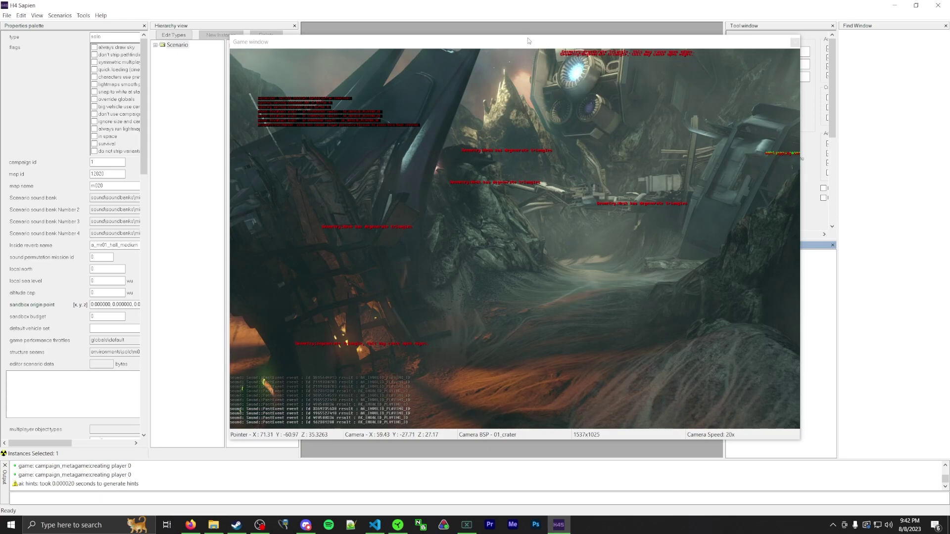
drag(523, 42, 447, 53)
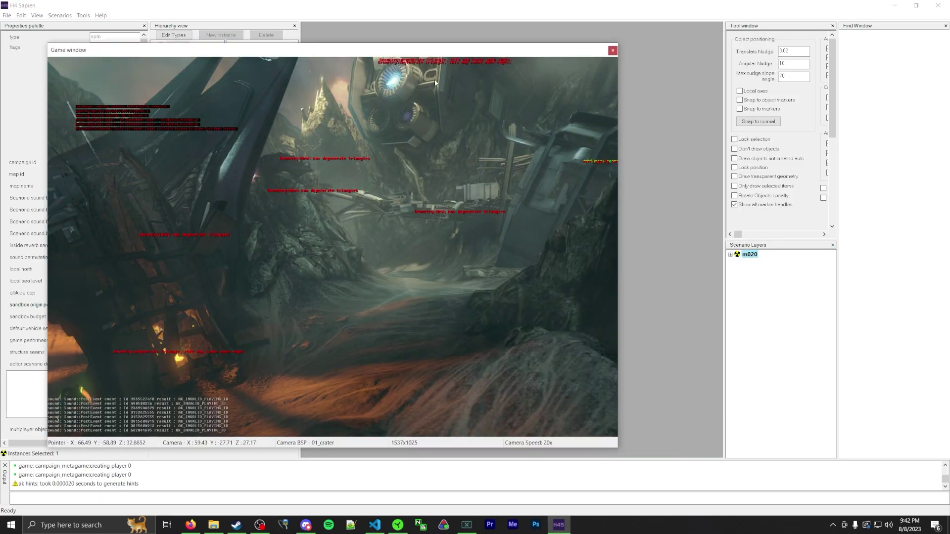
drag(431, 54, 599, 65)
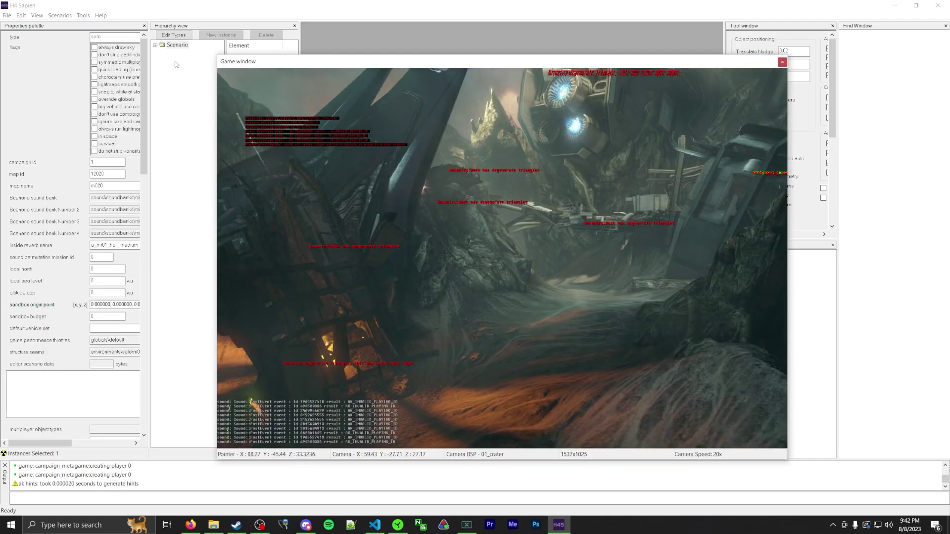
click(157, 46)
click(156, 45)
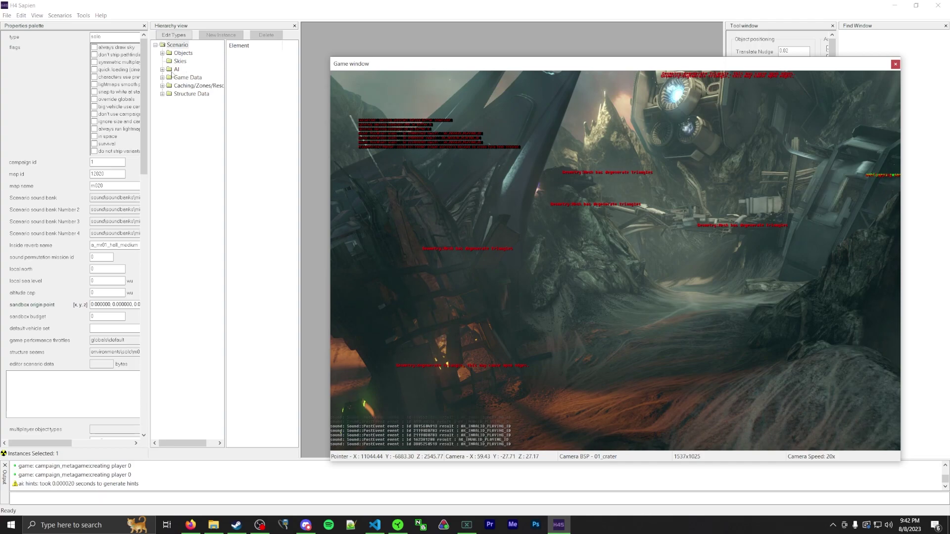
click(162, 78)
click(200, 102)
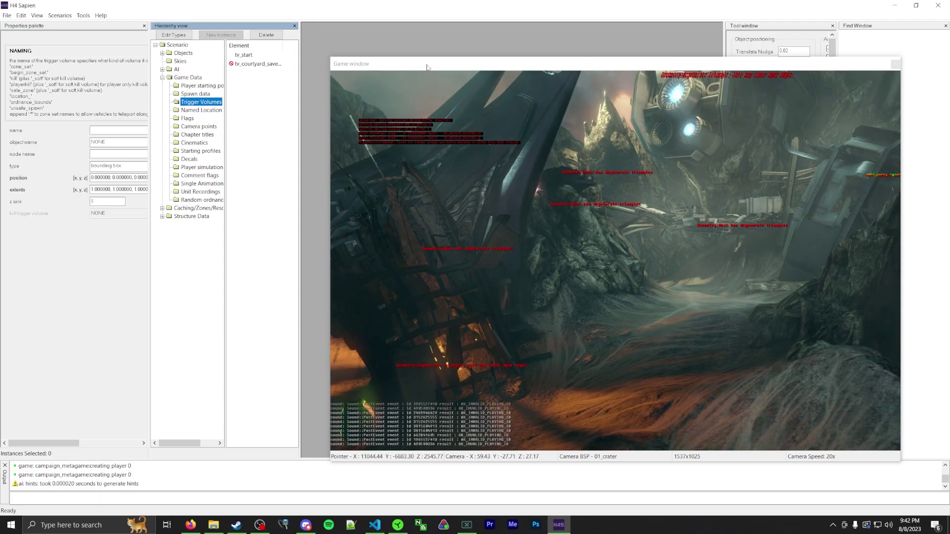
Step: Uncover the scenario layers, then expand m020 and its m020_design layer to examine their sublayers, selecting m020_design
drag(428, 66, 395, 53)
click(794, 464)
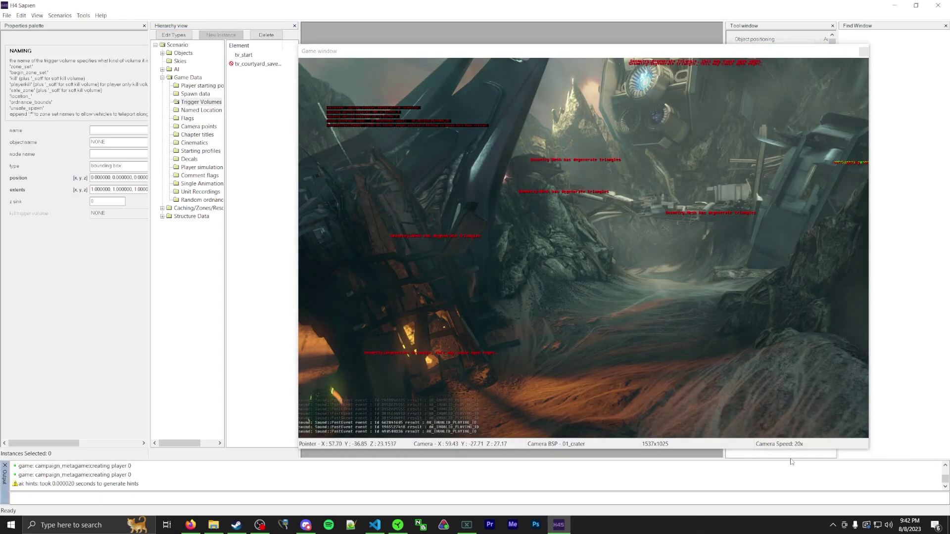
drag(553, 52, 337, 50)
click(730, 254)
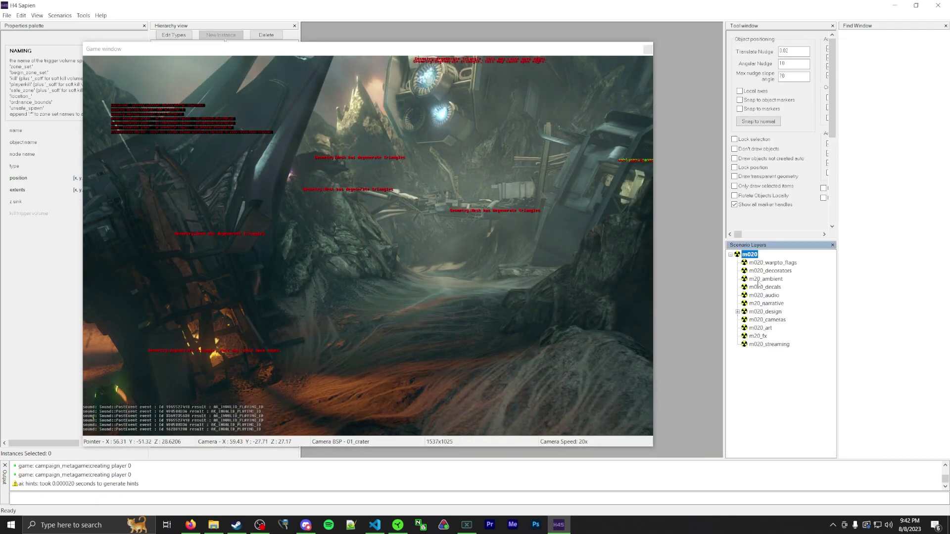
double_click(772, 312)
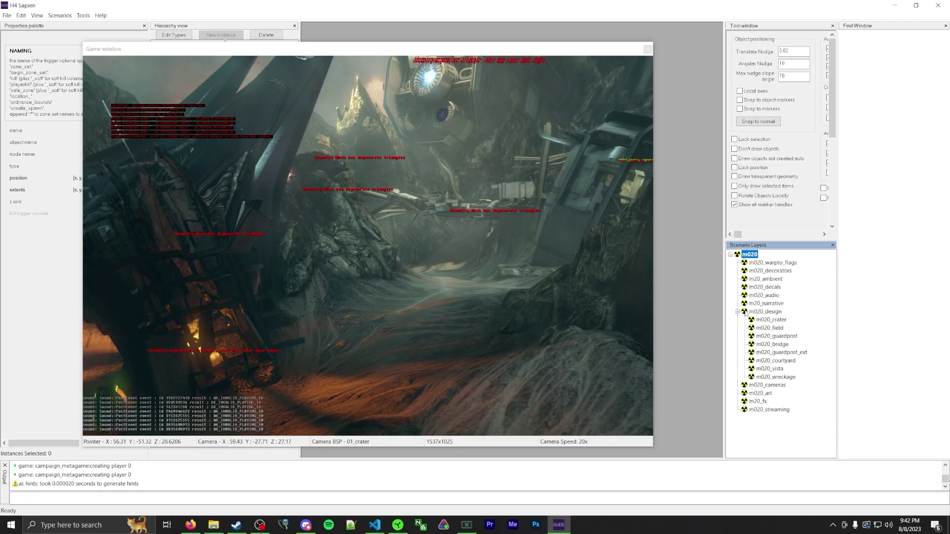
click(750, 255)
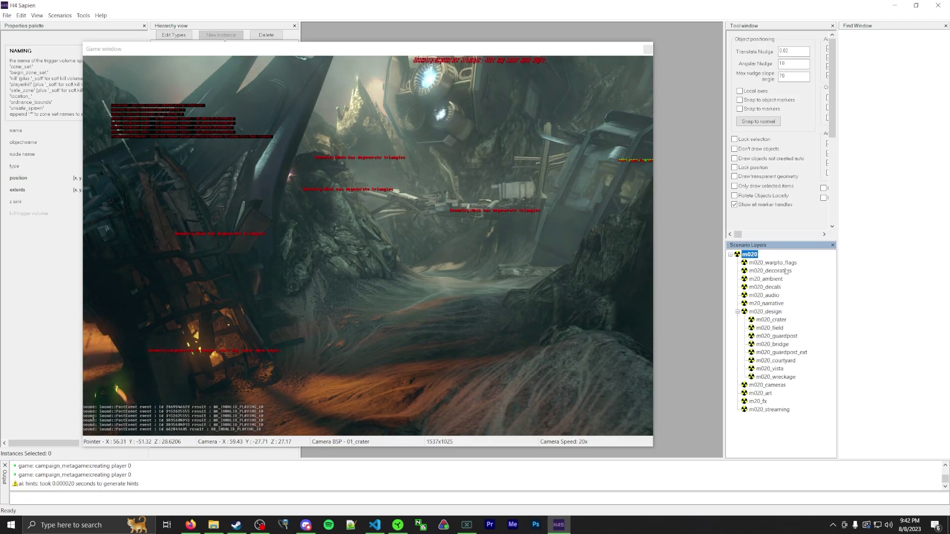
click(762, 313)
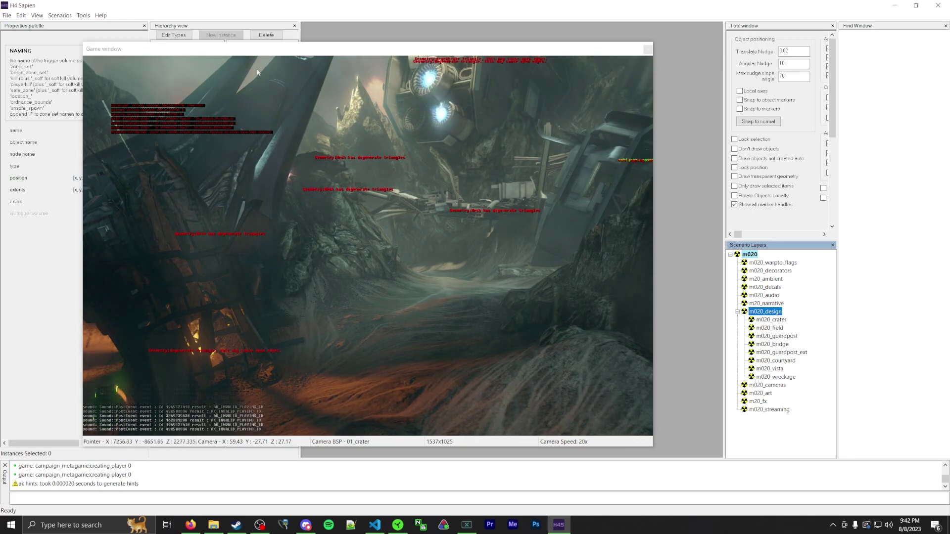
Step: Uncover the hierarchy and check the zone set selection for m020, keeping 01_crater
drag(304, 54, 453, 157)
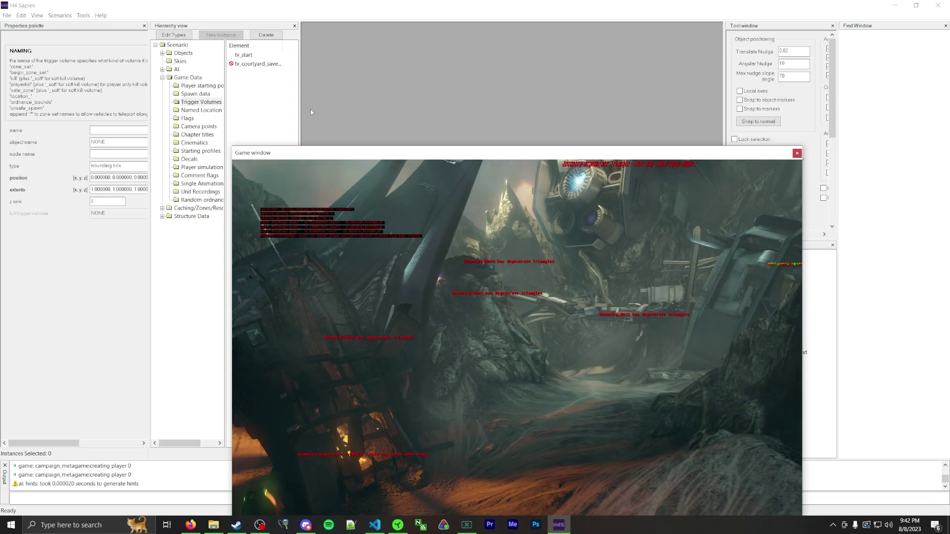
click(20, 16)
click(37, 25)
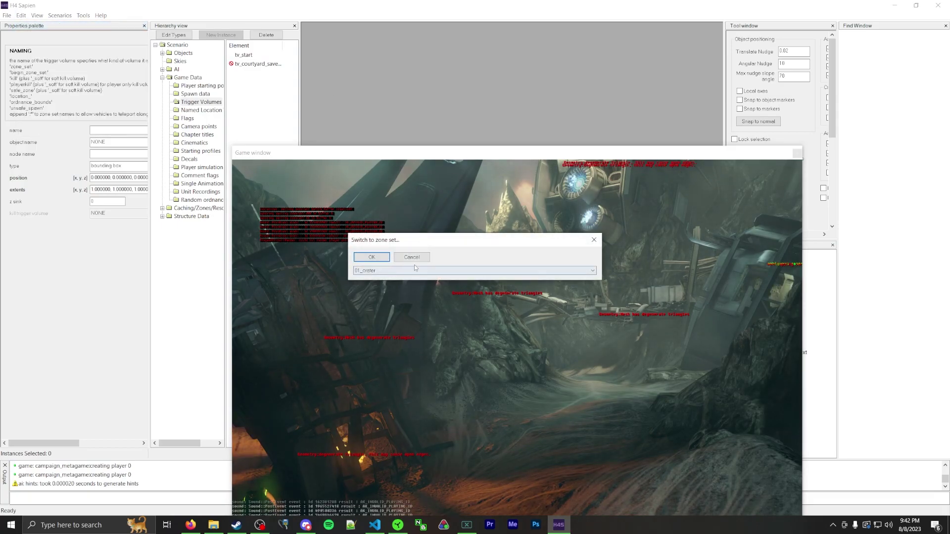
key(Return)
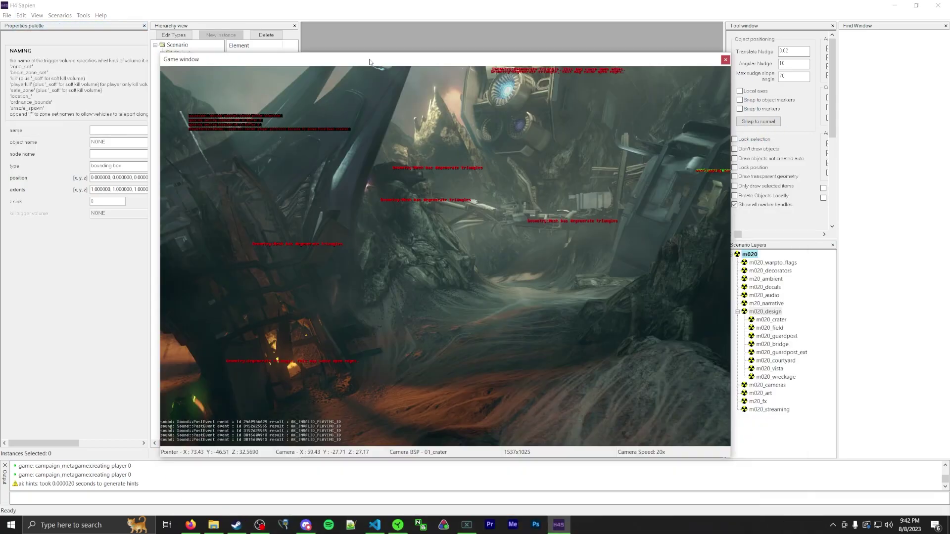
Step: Compare the m020 and m020_design layers, then activate the m020_crater layer and uncover its trigger volumes in the hierarchy
click(764, 311)
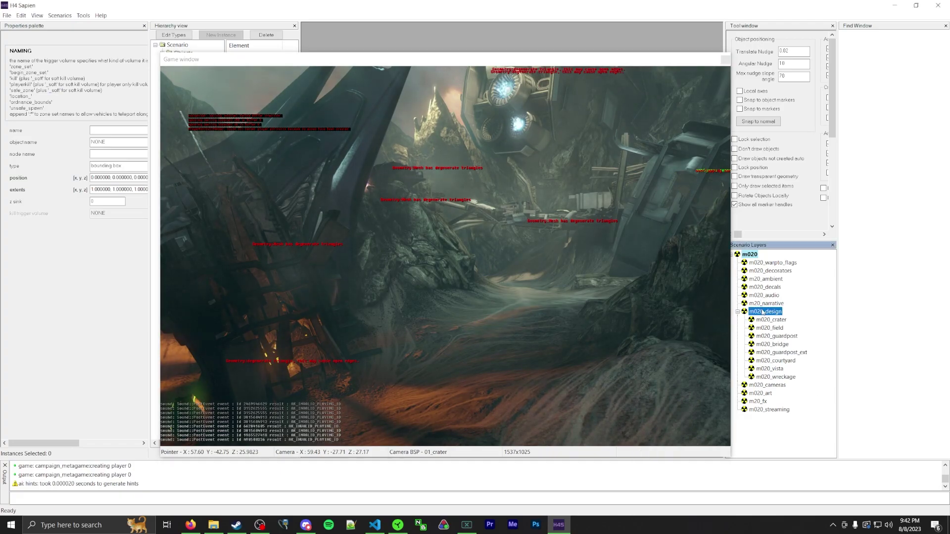
click(749, 254)
click(762, 313)
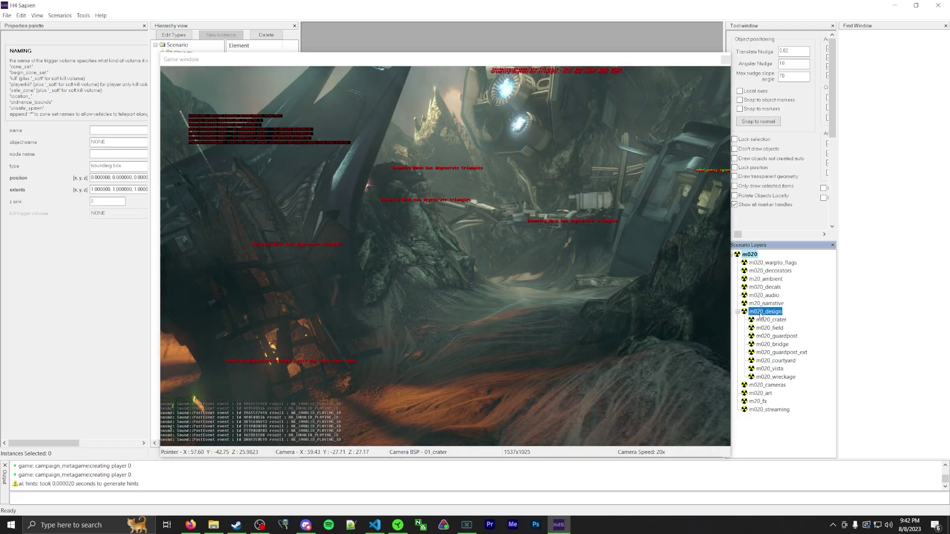
click(766, 319)
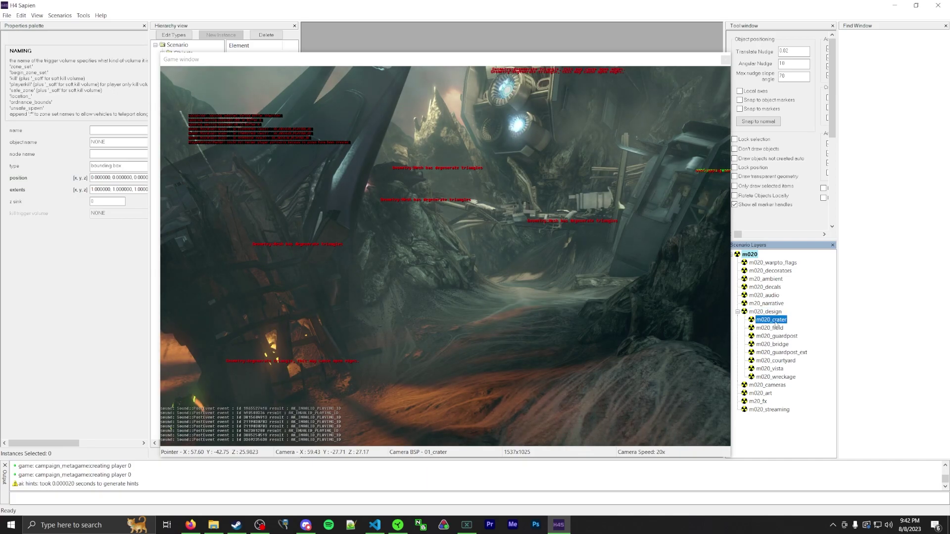
drag(431, 61, 584, 53)
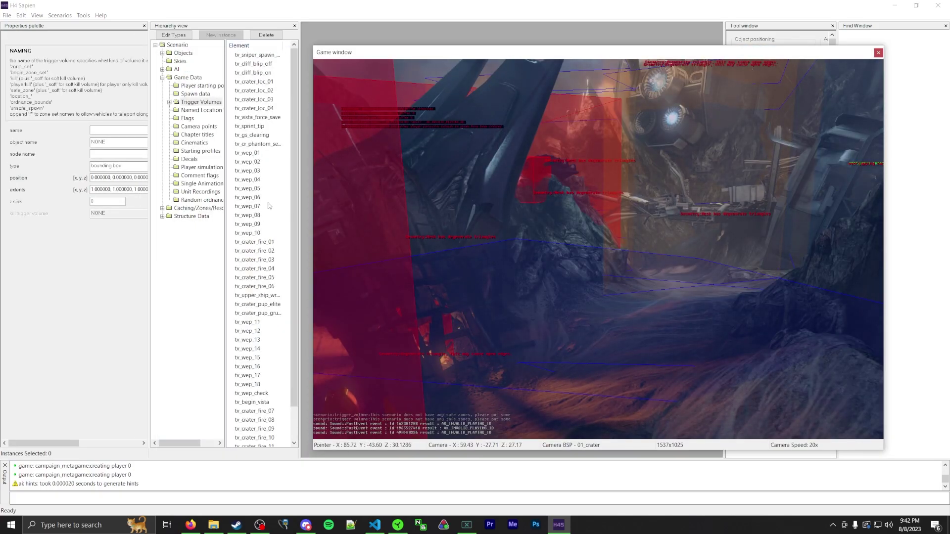
Step: Expand Trigger Volumes to examine its subfolders, view the tv folder's elements, and return to the full trigger volume list
double_click(201, 102)
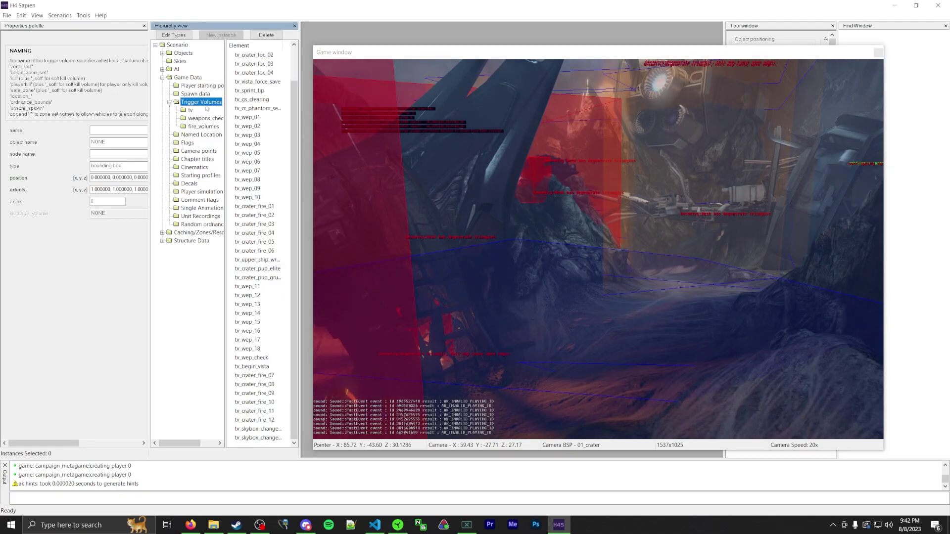
click(184, 110)
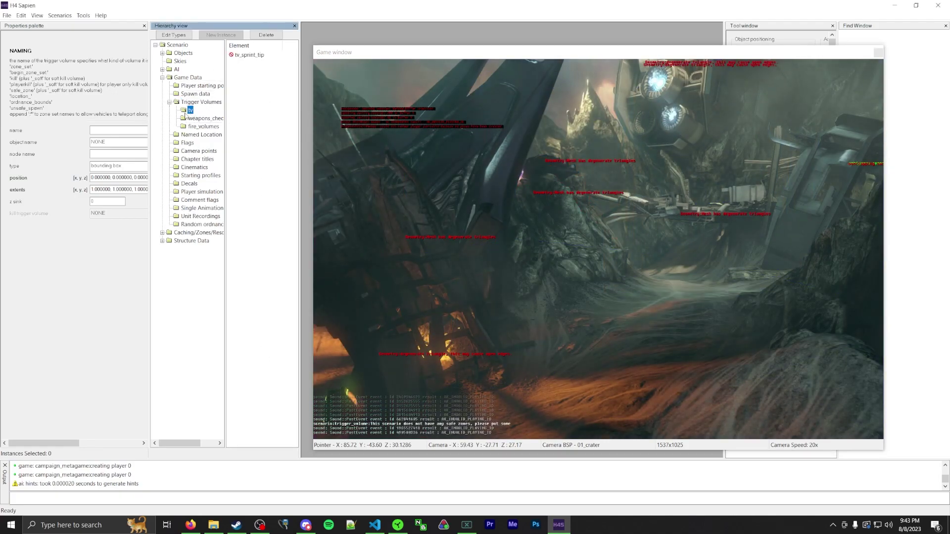
click(198, 102)
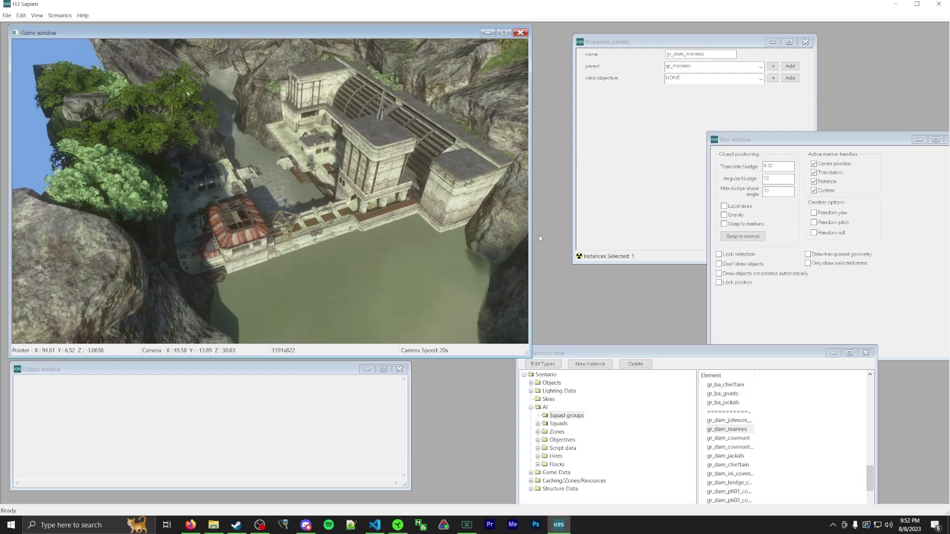
Step: Collapse the AI folder in the Halo 3 hierarchy and examine the categories inside Game Data before collapsing it again
mouse_move(393, 129)
middle_down()
mouse_move(347, 129)
mouse_move(391, 131)
middle_up()
key(d)
key(f)
click(531, 408)
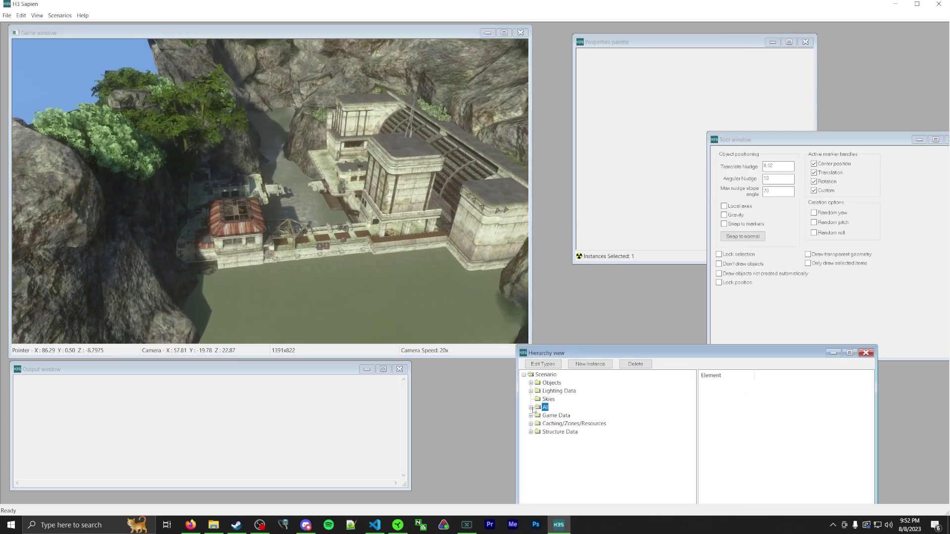
click(532, 415)
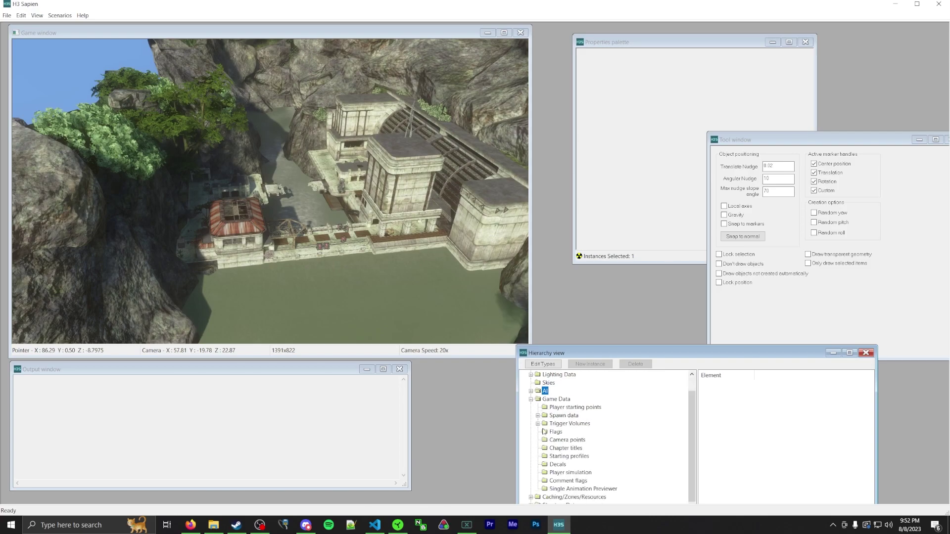
click(532, 399)
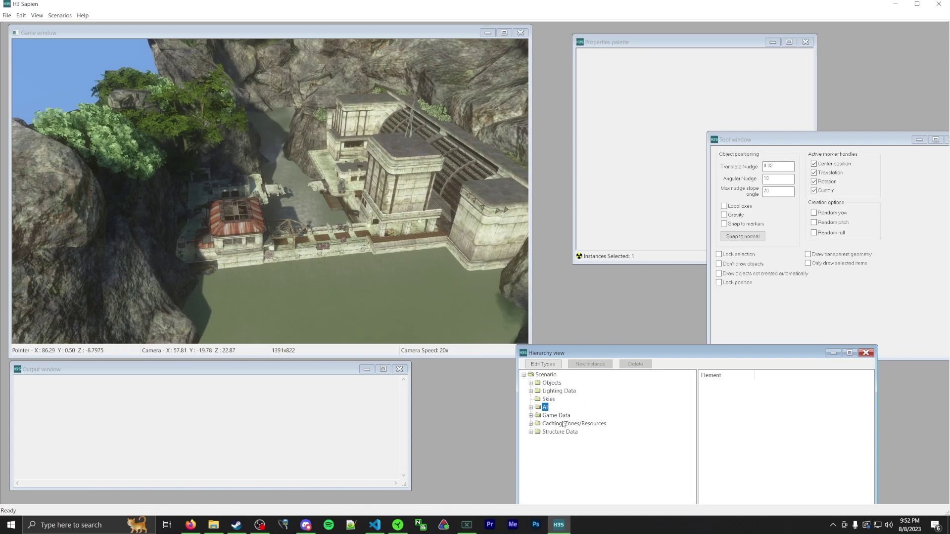